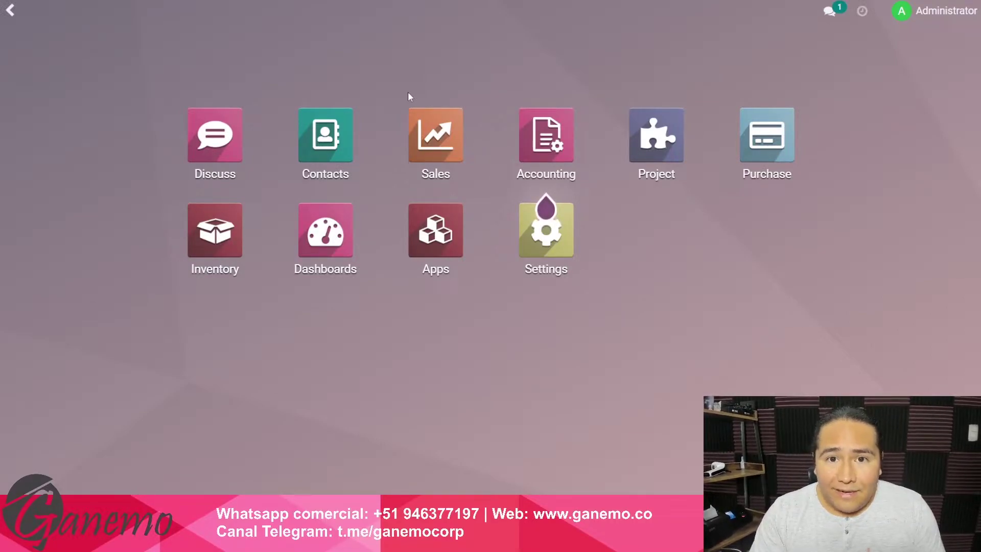
# - Create a new quotation in Sales and choose the existing customer for it
pyautogui.click(435, 133)
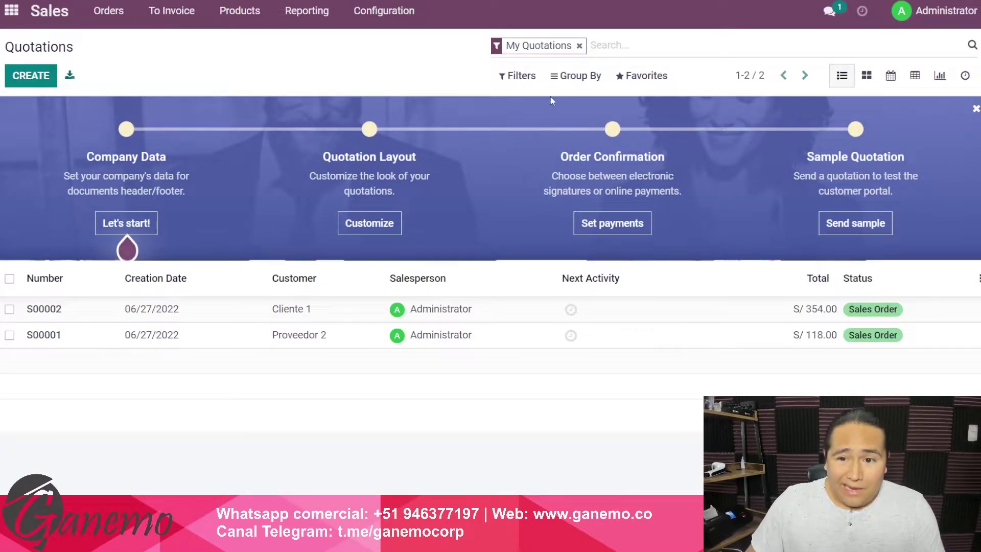
pyautogui.click(579, 46)
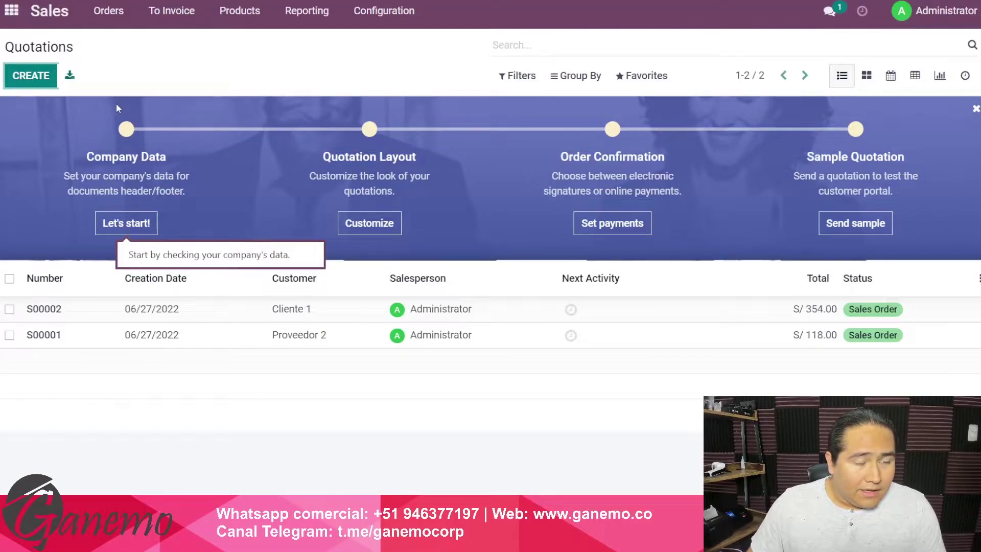
pyautogui.hotkey('alt', 'c')
pyautogui.click(346, 247)
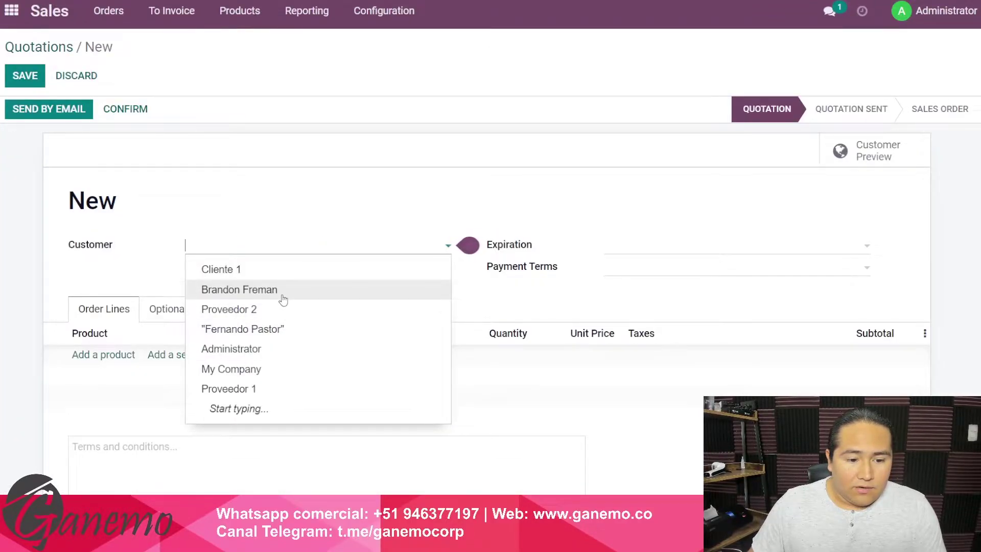
pyautogui.click(96, 258)
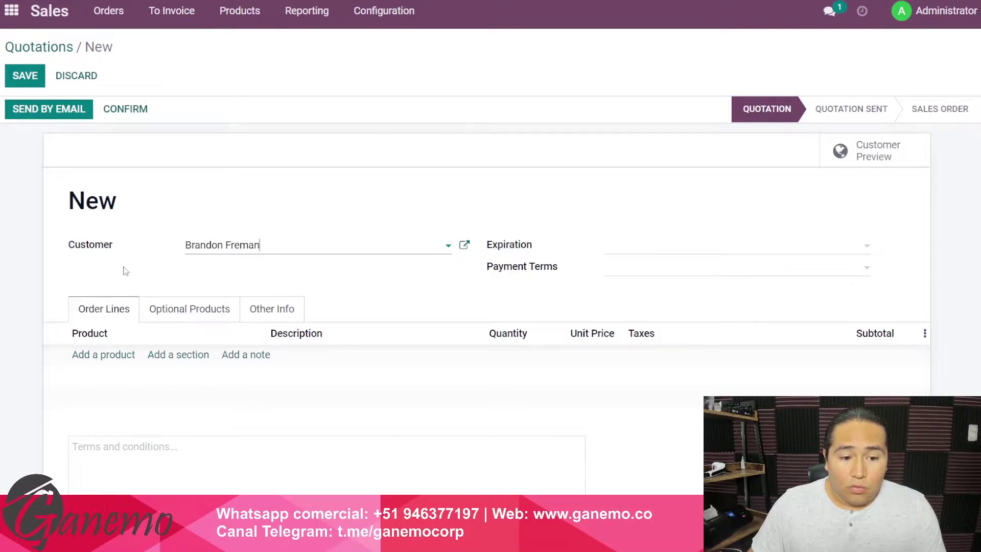
# - Add Producto 1 as an order line to the quotation and save it
pyautogui.scroll(-2, 128, 271)
pyautogui.click(108, 251)
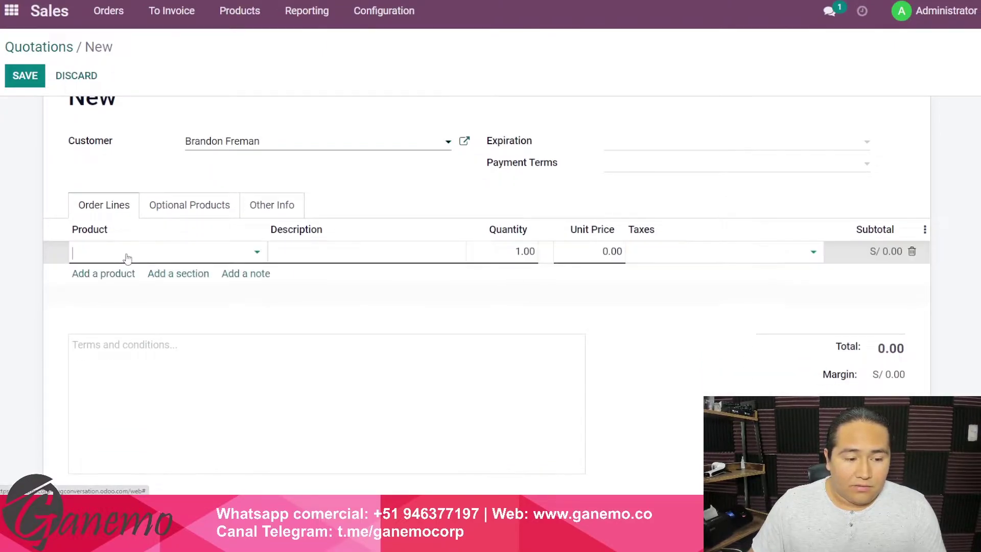
pyautogui.click(127, 256)
pyautogui.click(144, 276)
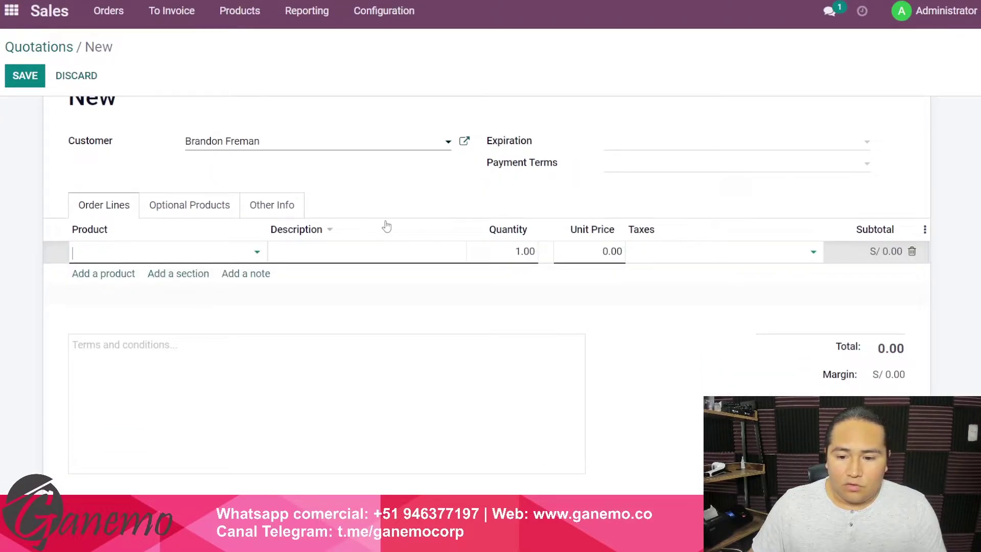
pyautogui.scroll(2, 399, 220)
pyautogui.click(25, 77)
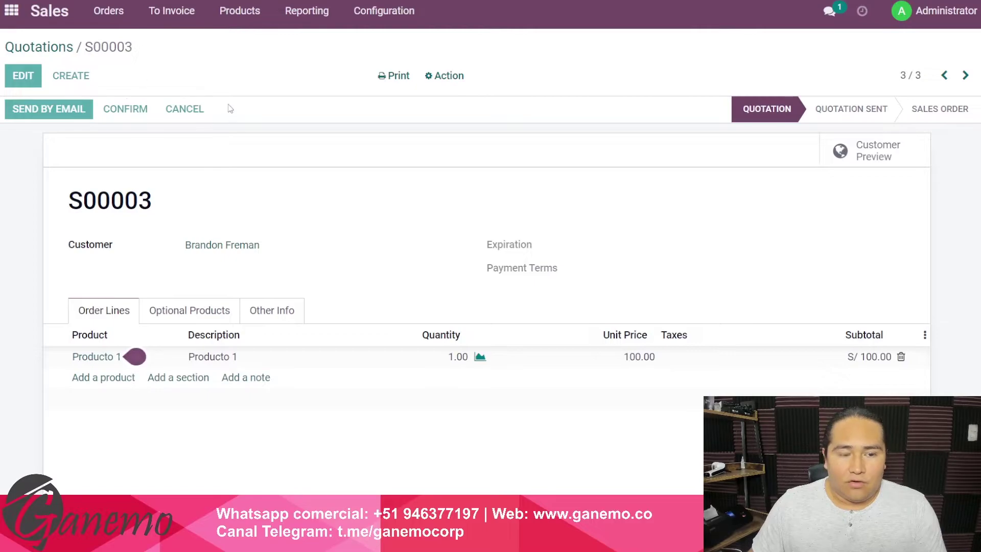
# - Send the quotation to the customer by email and check its status in the quotations list
pyautogui.click(61, 109)
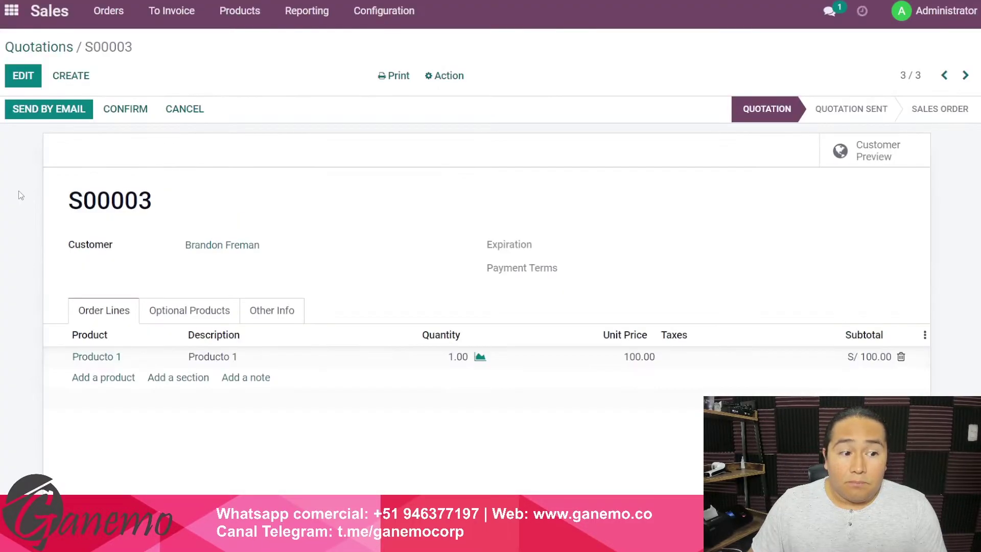
pyautogui.click(62, 48)
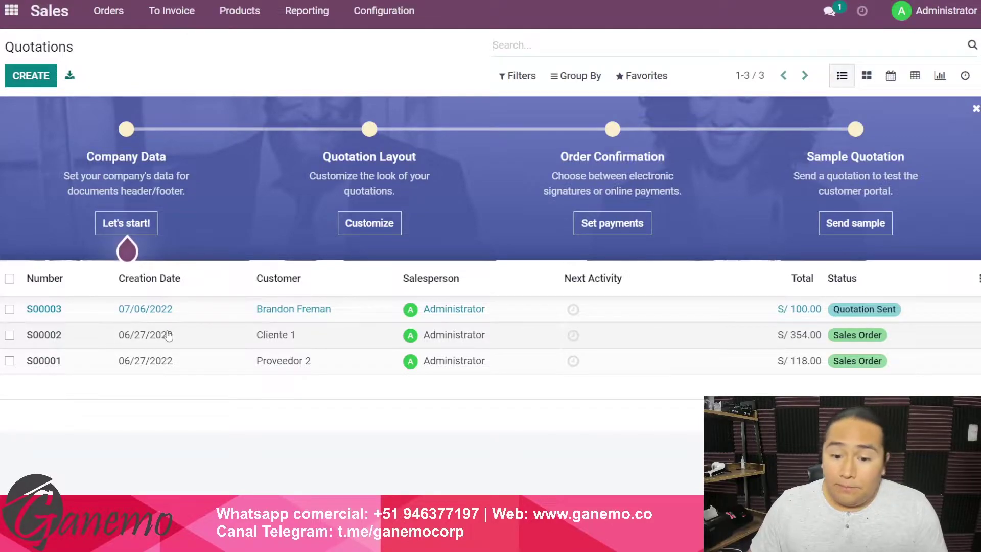
pyautogui.click(197, 318)
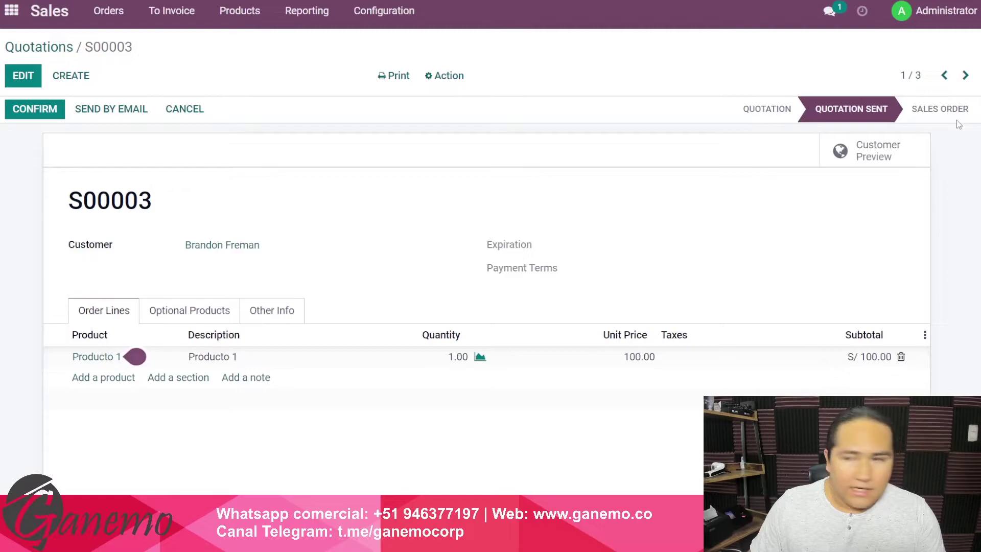
pyautogui.click(968, 1)
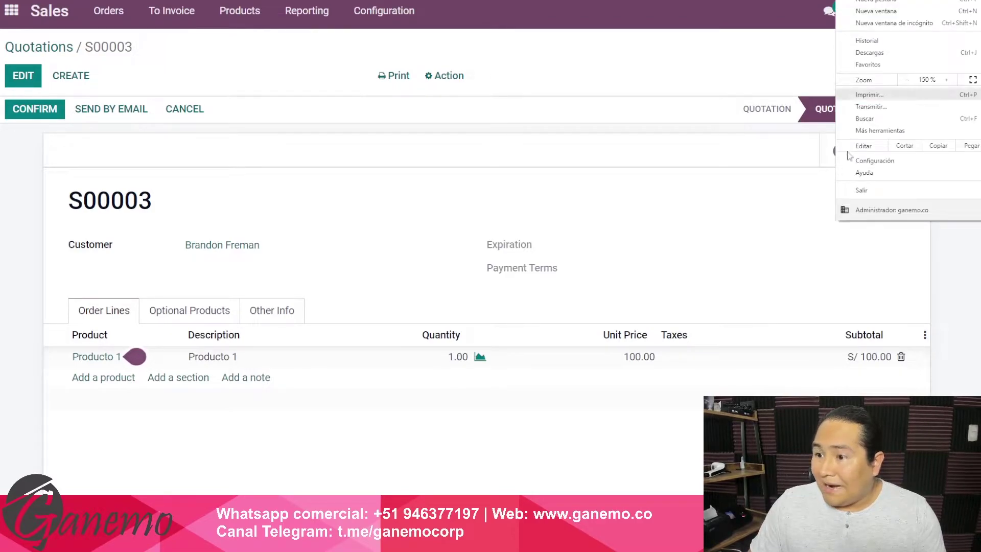
pyautogui.click(612, 346)
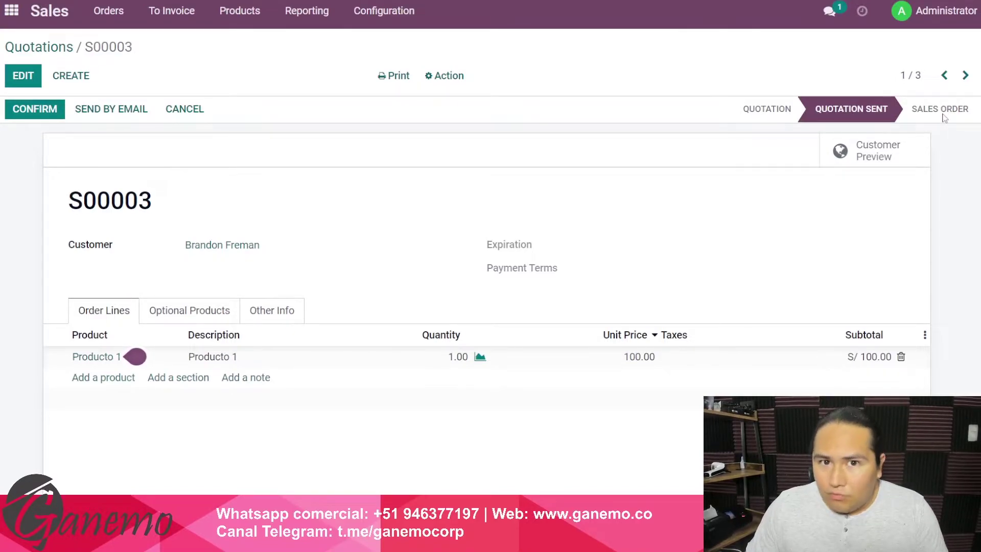
# - Review the message sent with the emailed quotation and confirm the quotation as a sales order
pyautogui.click(58, 51)
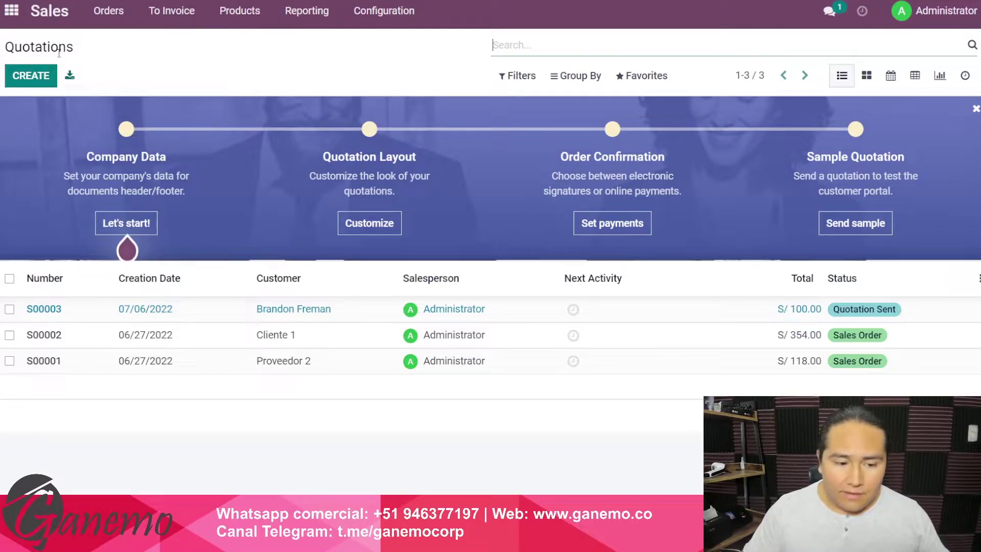
pyautogui.click(239, 318)
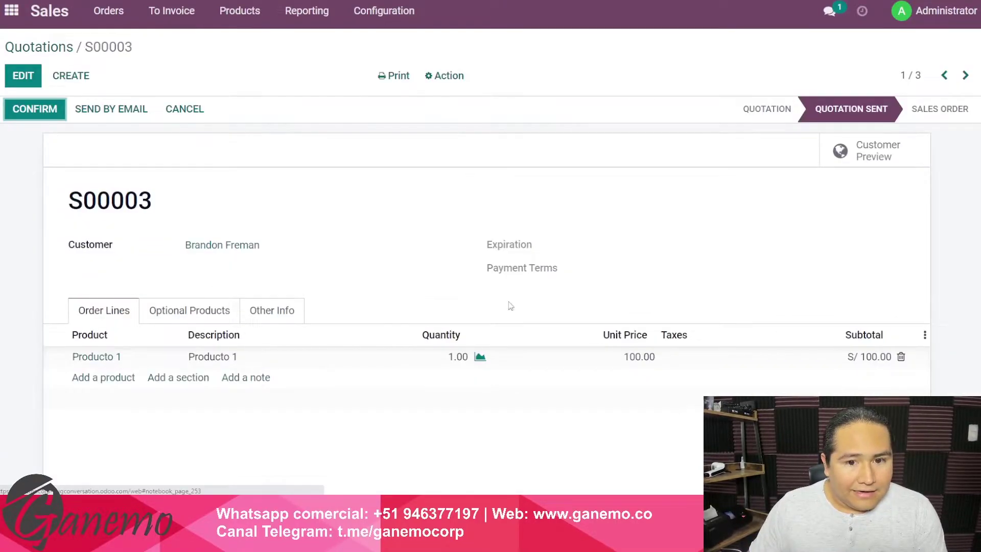
pyautogui.click(48, 117)
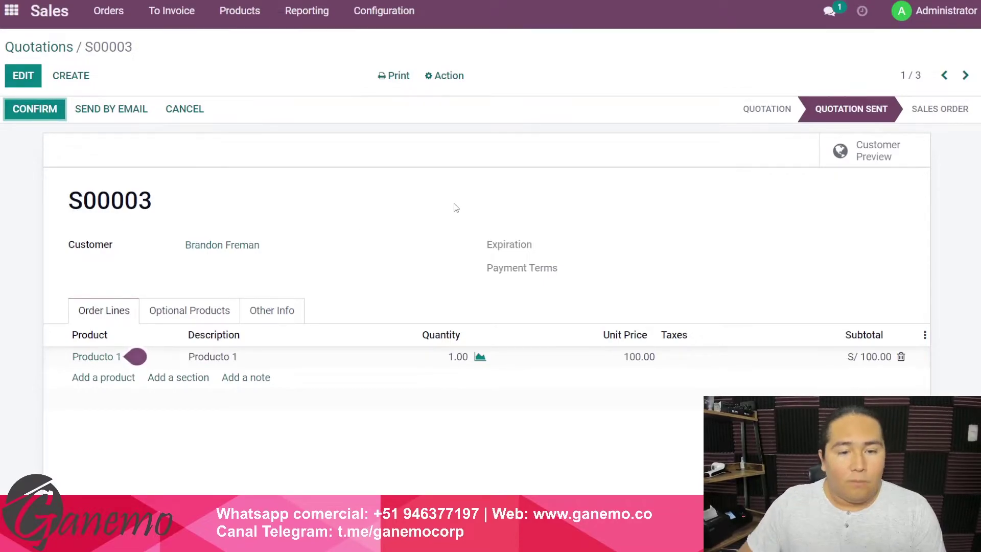
pyautogui.scroll(-6, 659, 209)
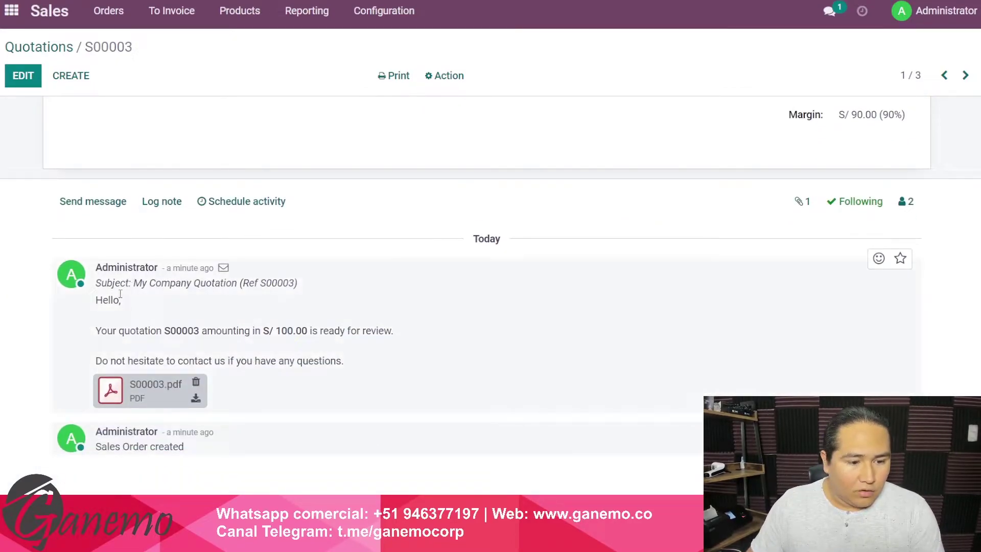
pyautogui.moveTo(113, 283); pyautogui.dragTo(317, 361)
pyautogui.scroll(6, 316, 361)
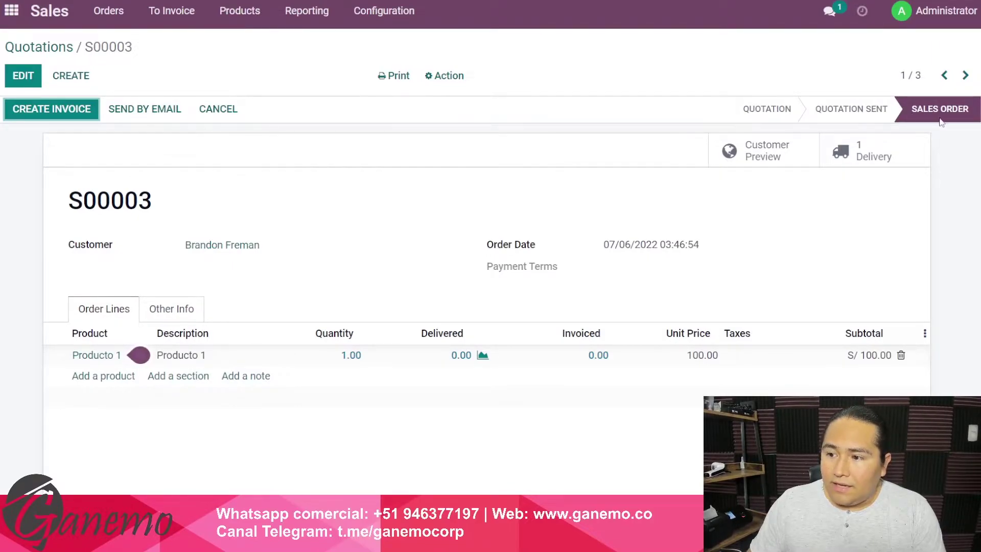
# - Check the confirmed order's status in the quotations list and in its own record
pyautogui.click(57, 50)
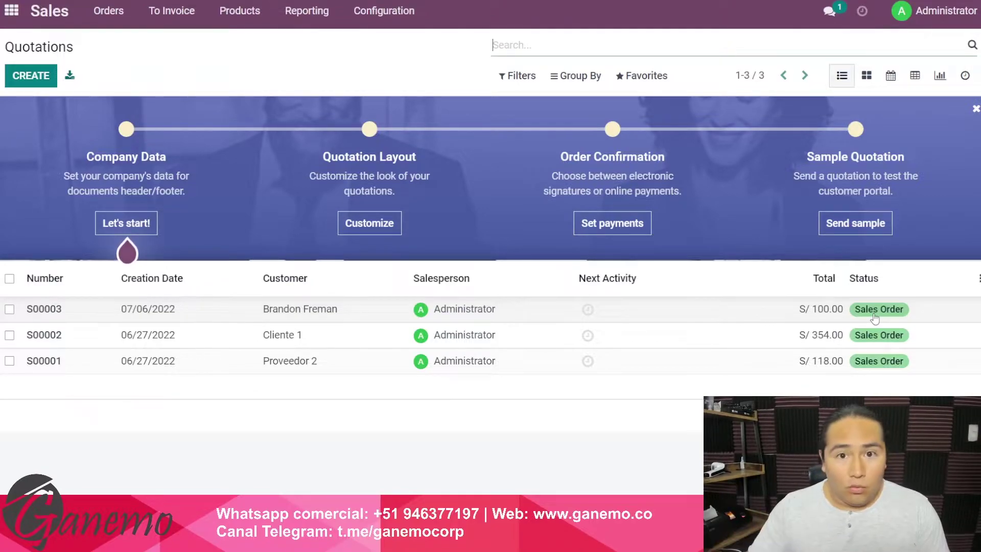
pyautogui.click(208, 308)
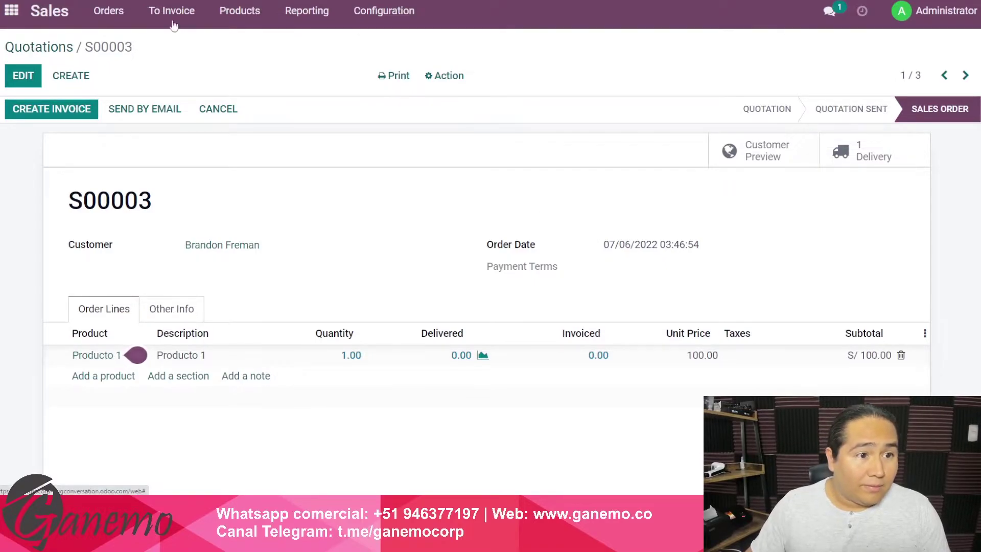
pyautogui.click(61, 47)
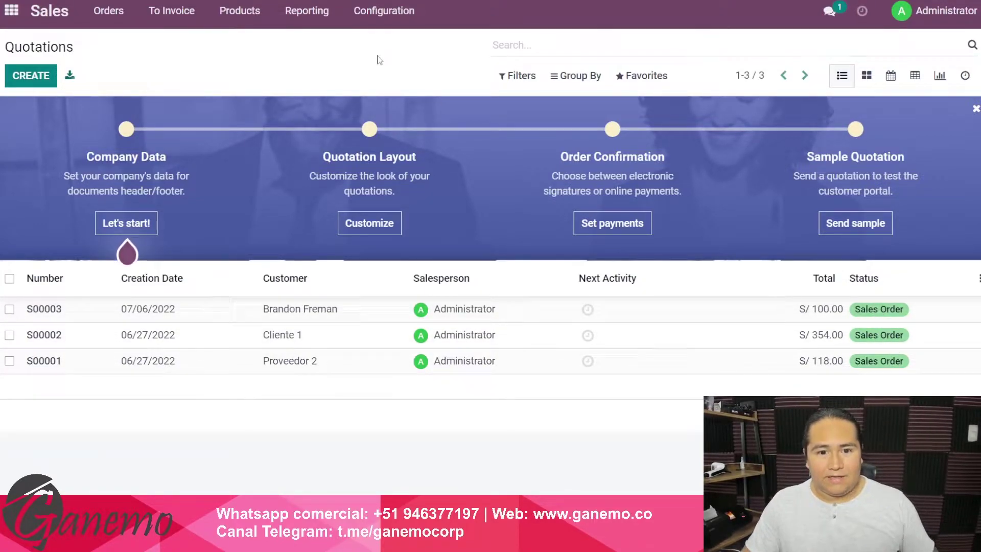
pyautogui.click(212, 311)
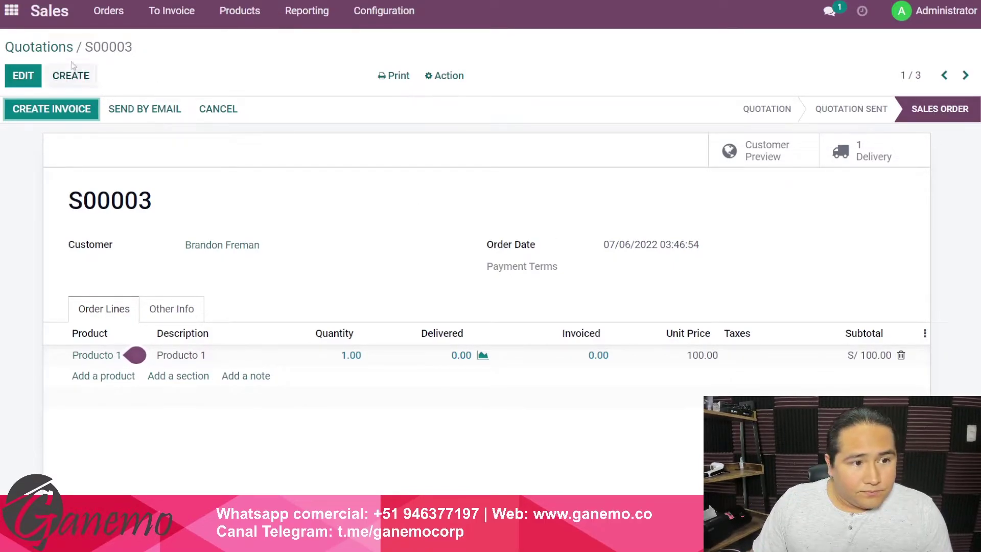
pyautogui.click(60, 47)
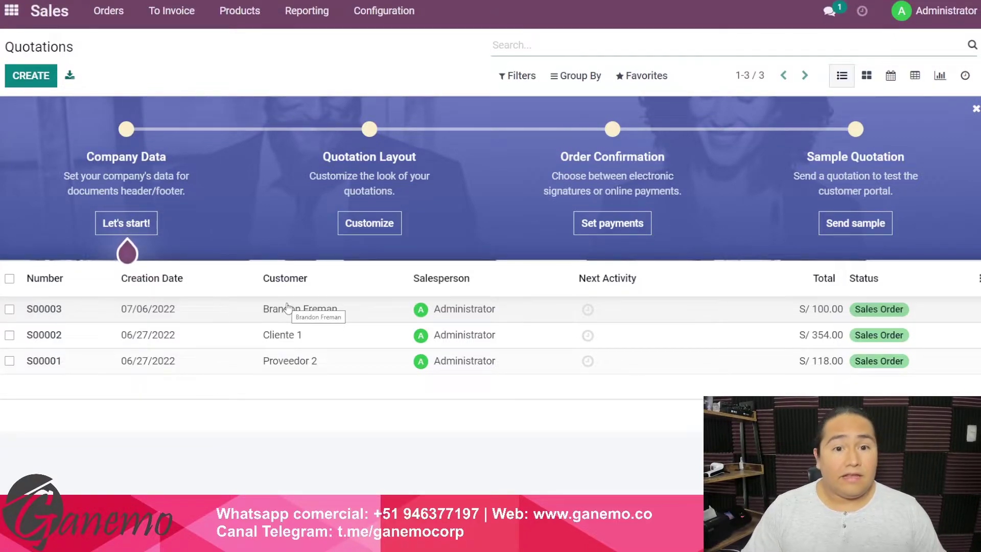
# - Open the sales reporting dashboard and examine its available filters, including the order date periods
pyautogui.click(307, 11)
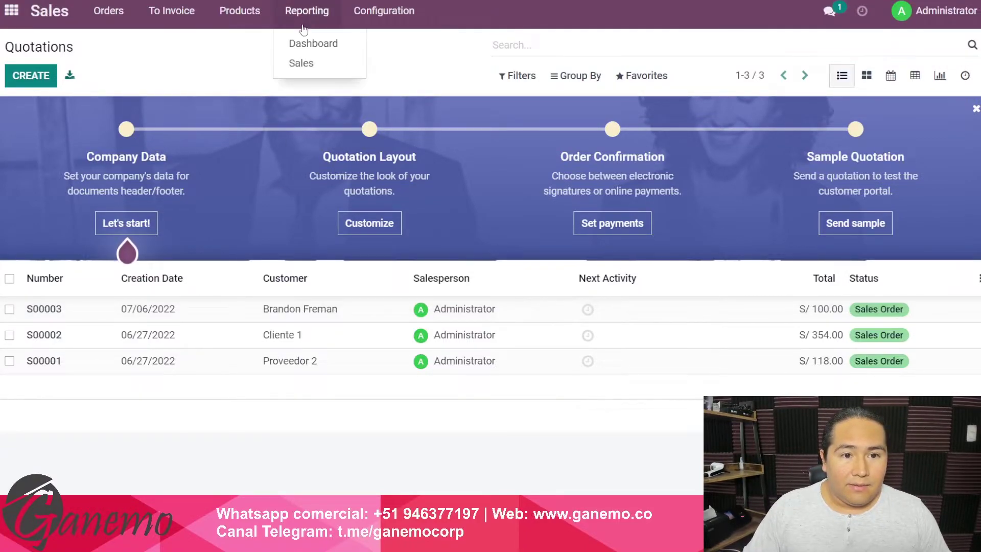
pyautogui.click(307, 10)
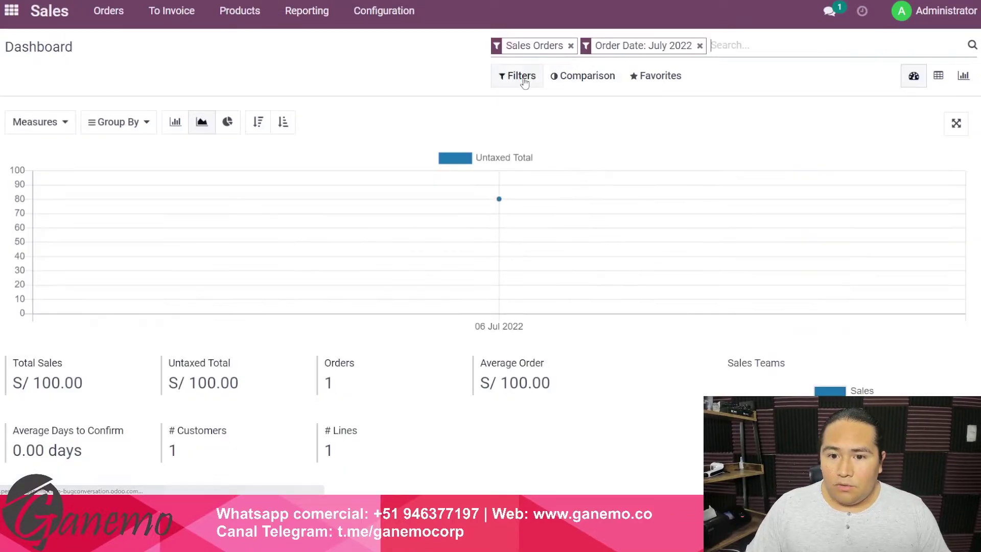
pyautogui.click(523, 77)
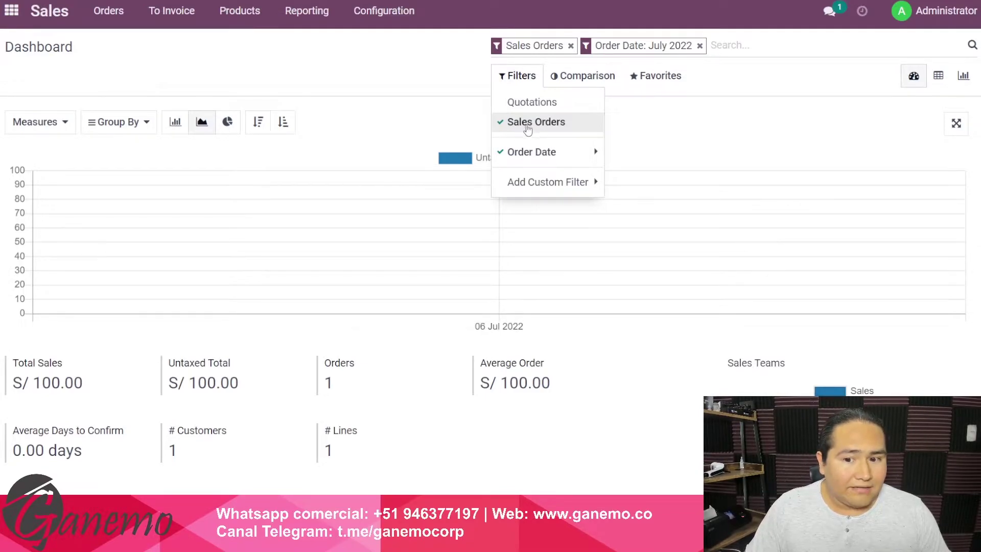
pyautogui.click(551, 154)
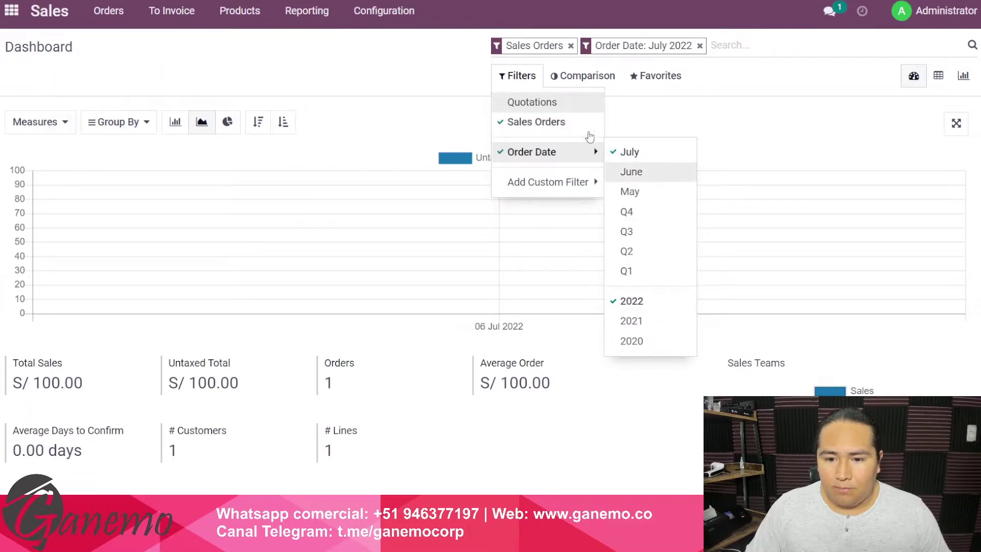
pyautogui.click(525, 79)
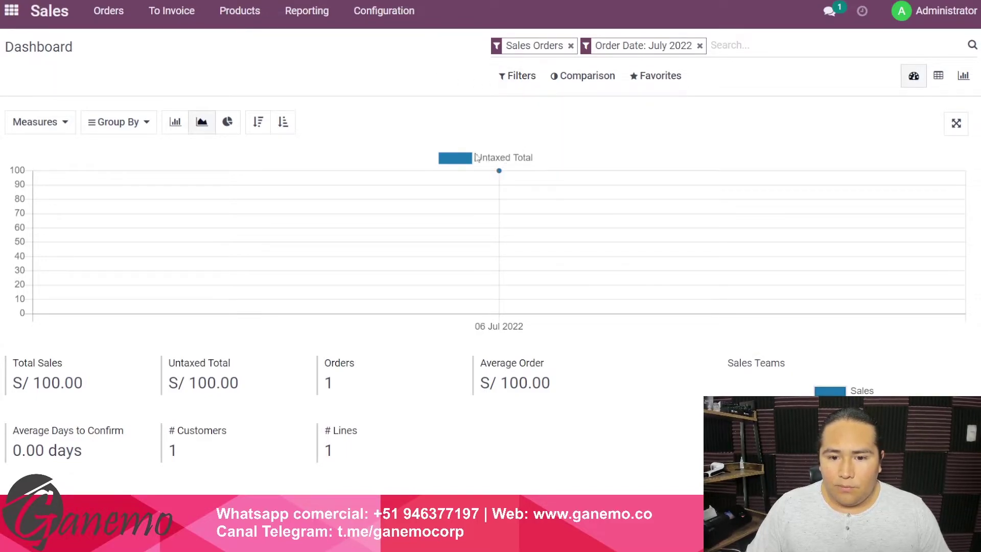
# - Group the dashboard's untaxed total chart by product
pyautogui.click(127, 124)
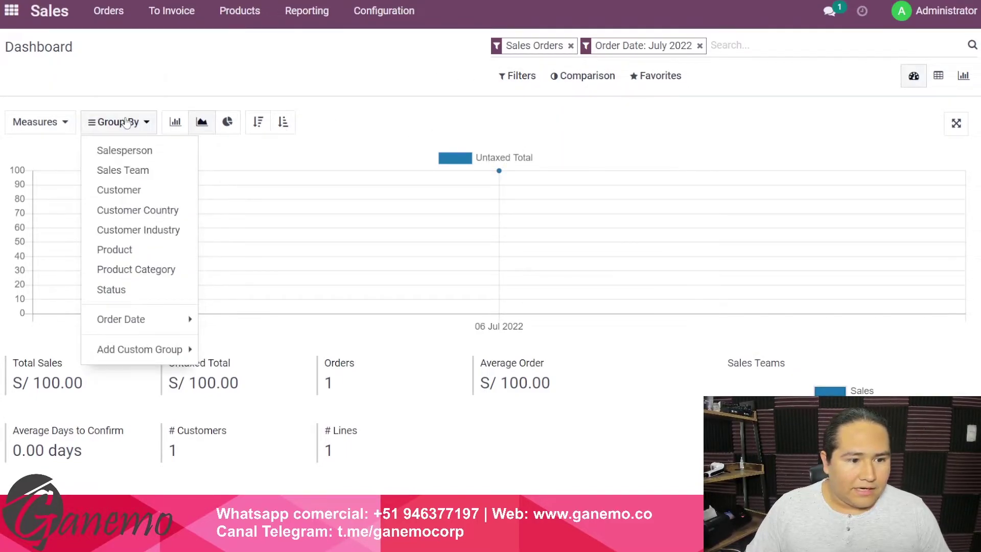
pyautogui.click(118, 250)
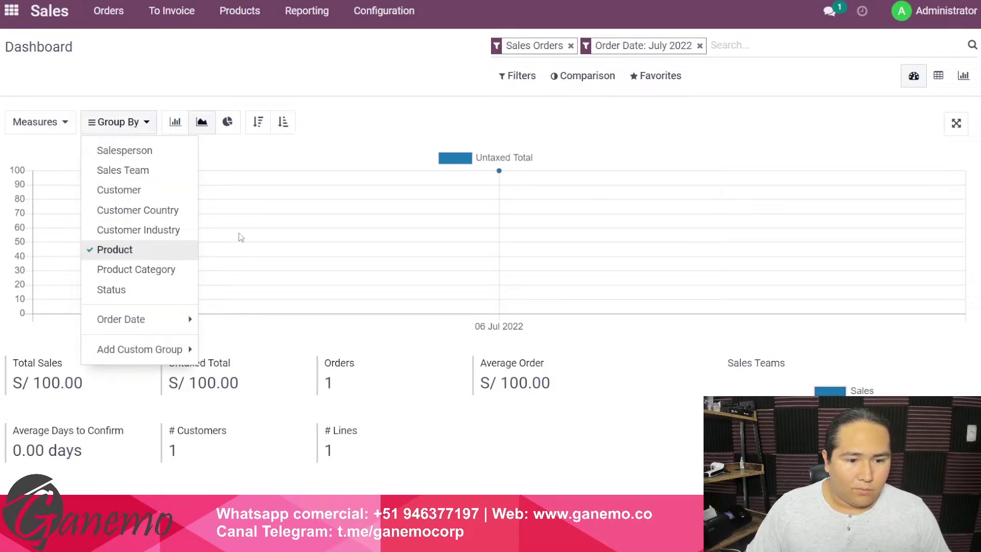
pyautogui.click(380, 54)
pyautogui.moveTo(481, 214)
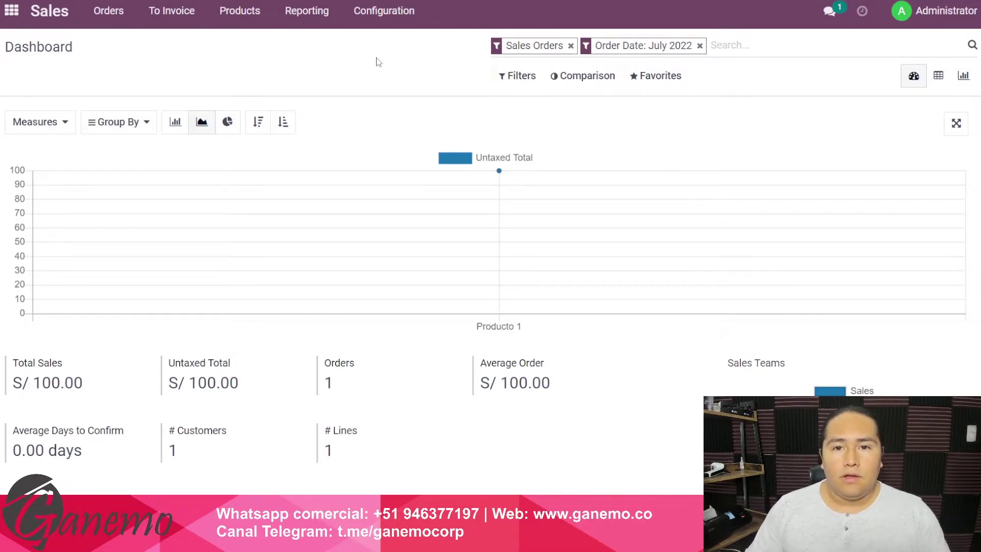
# - Open the newest sales order and examine the sales team and customer reference fields in its additional information, discarding the edit
pyautogui.hotkey('alt', 'Left')
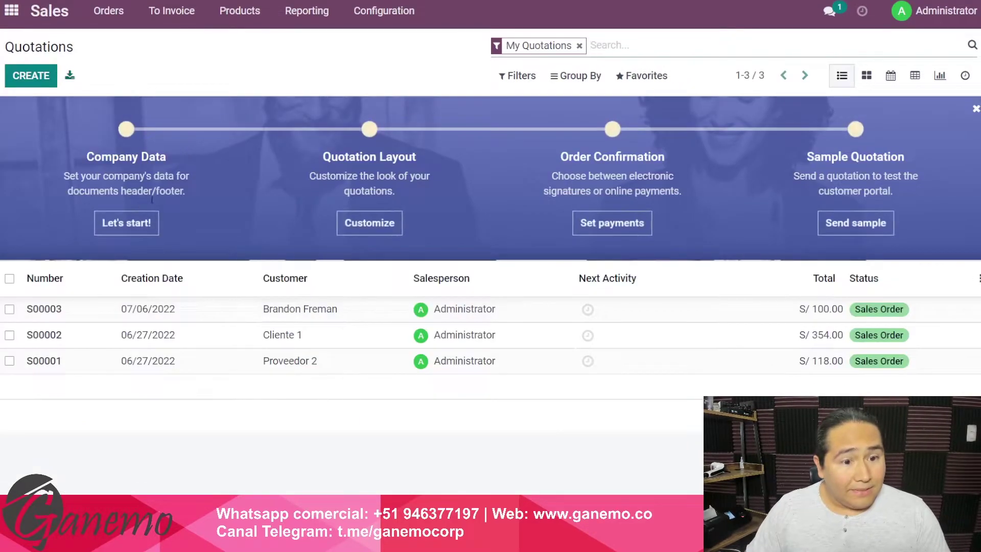
pyautogui.click(399, 309)
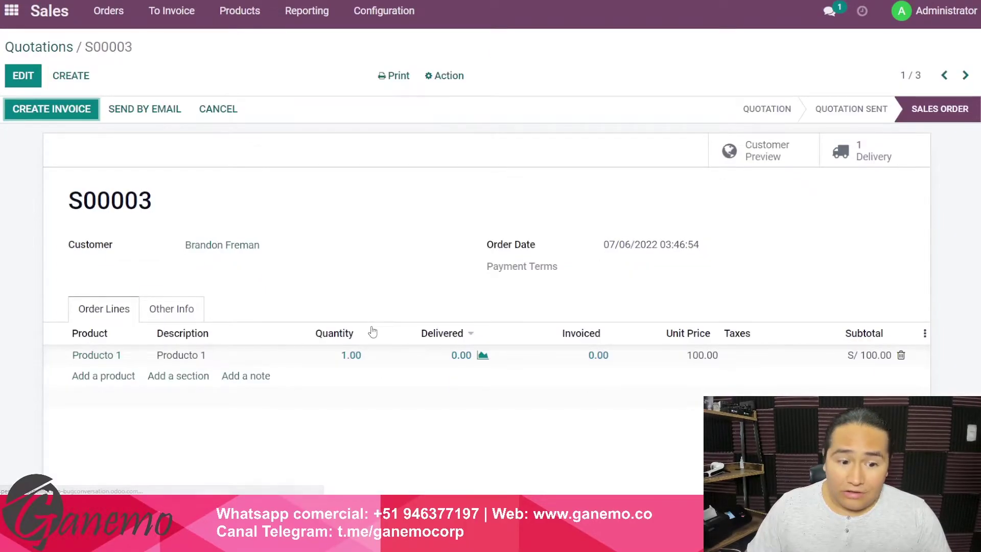
pyautogui.click(194, 309)
pyautogui.scroll(-2, 316, 274)
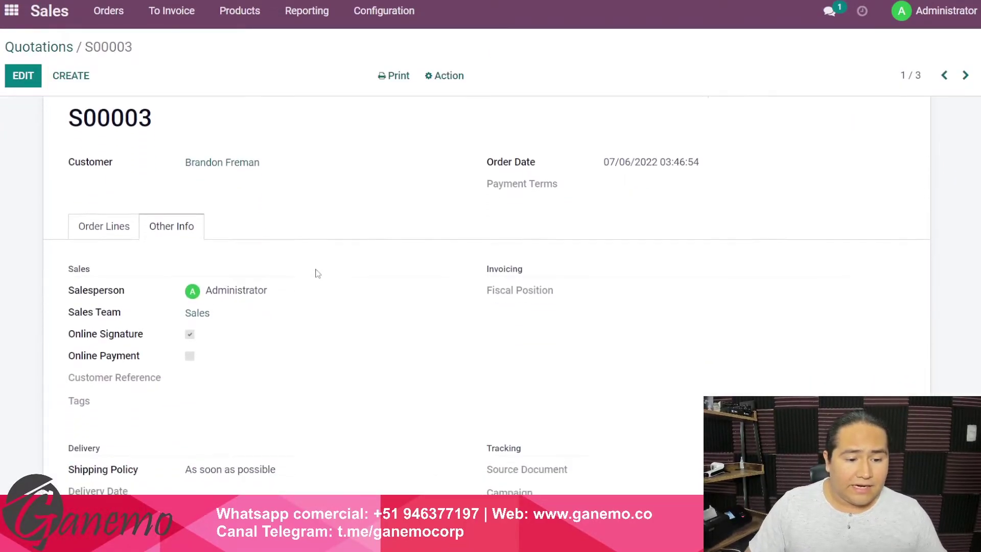
pyautogui.click(23, 75)
pyautogui.scroll(-2, 362, 224)
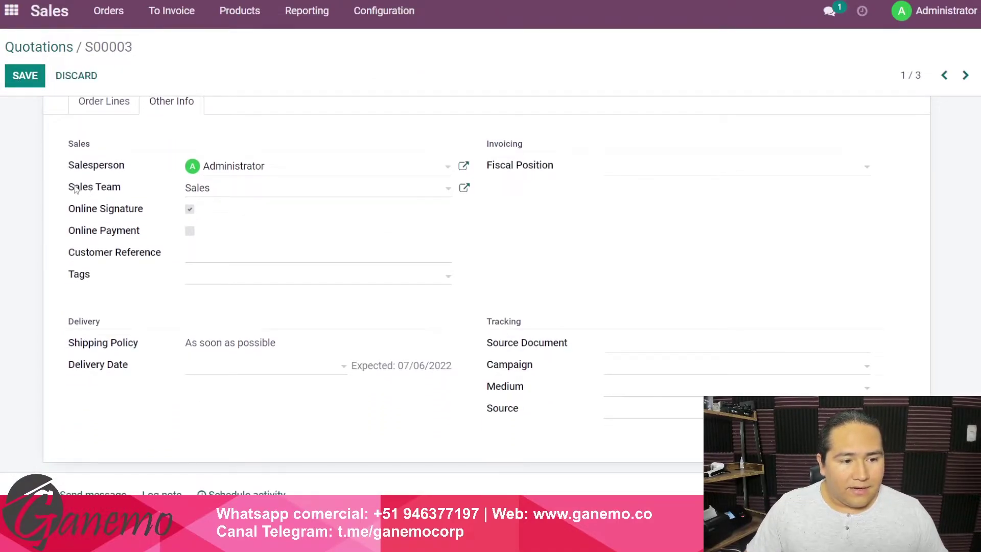
pyautogui.moveTo(75, 189); pyautogui.dragTo(127, 193)
pyautogui.click(39, 248)
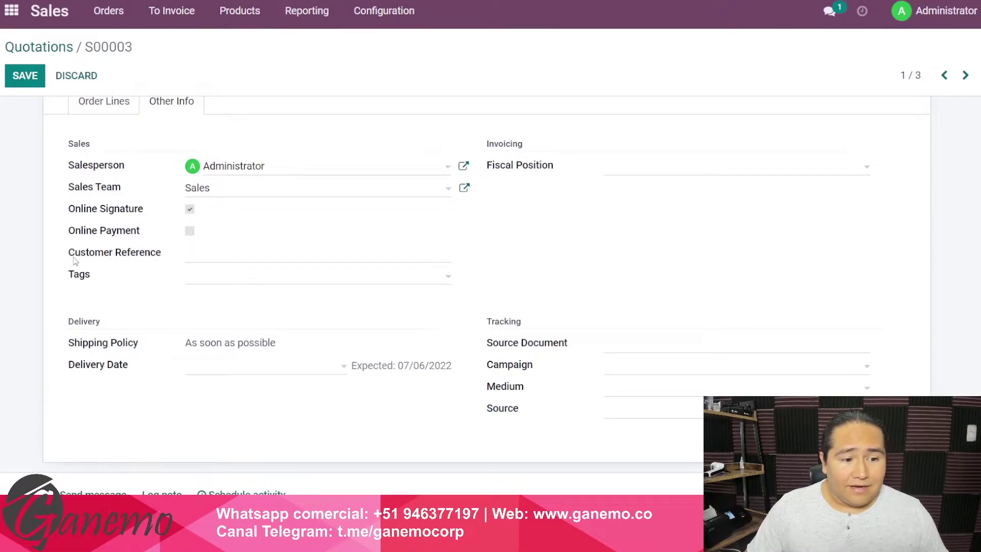
pyautogui.moveTo(74, 262); pyautogui.dragTo(153, 264)
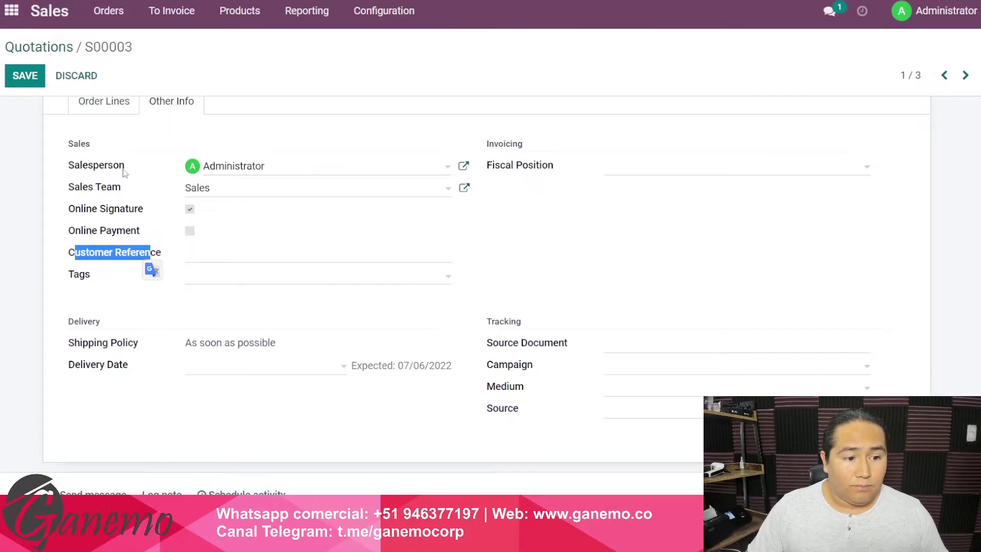
pyautogui.click(82, 76)
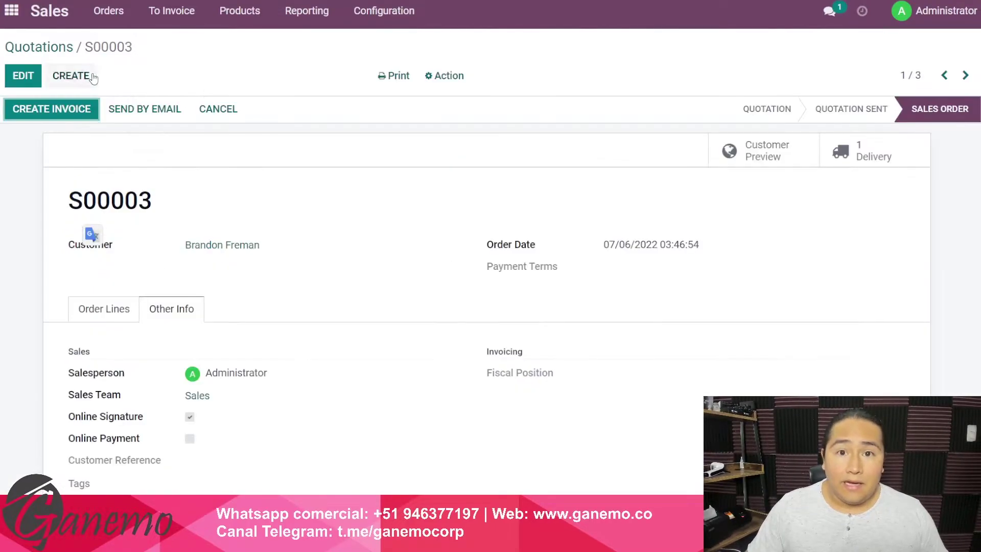
# - Reopen the newest order from the quotations list and review its order lines and additional information
pyautogui.click(39, 47)
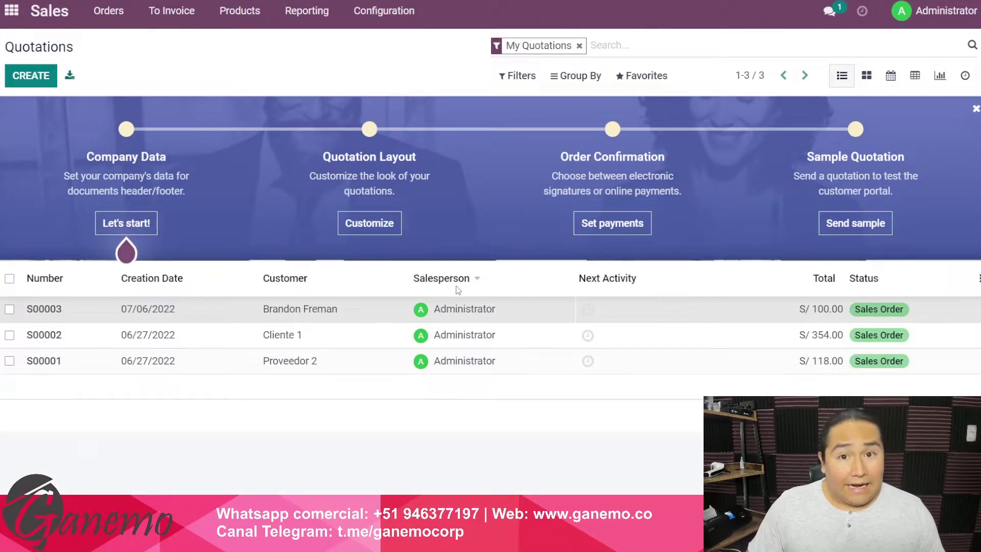
pyautogui.click(458, 303)
pyautogui.scroll(-4, 462, 285)
pyautogui.scroll(2, 412, 311)
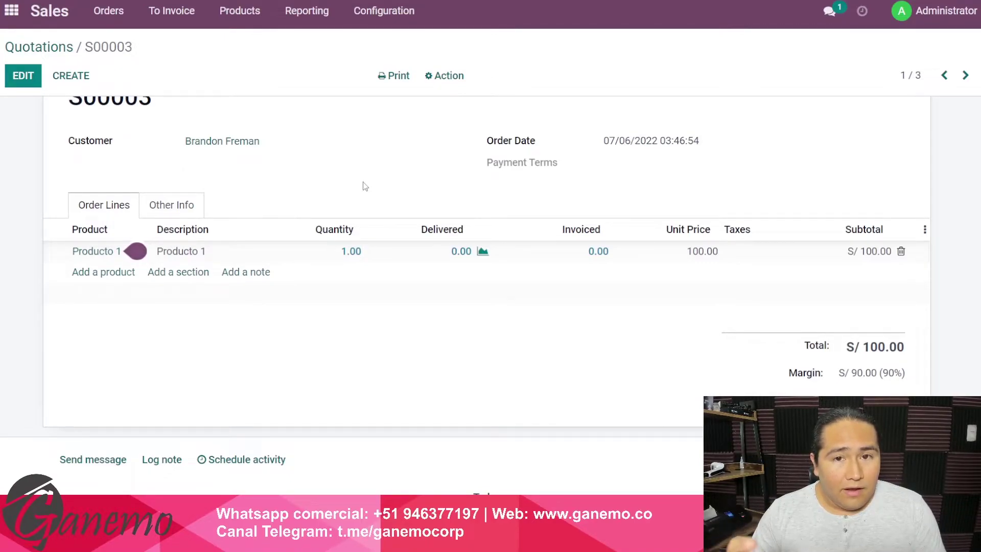
pyautogui.click(156, 204)
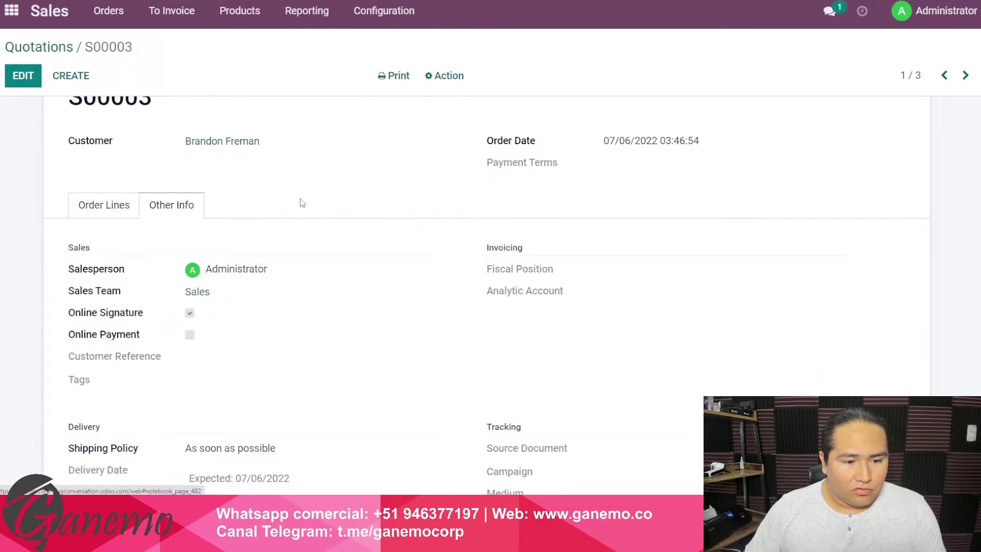
pyautogui.scroll(-1, 302, 201)
pyautogui.click(116, 152)
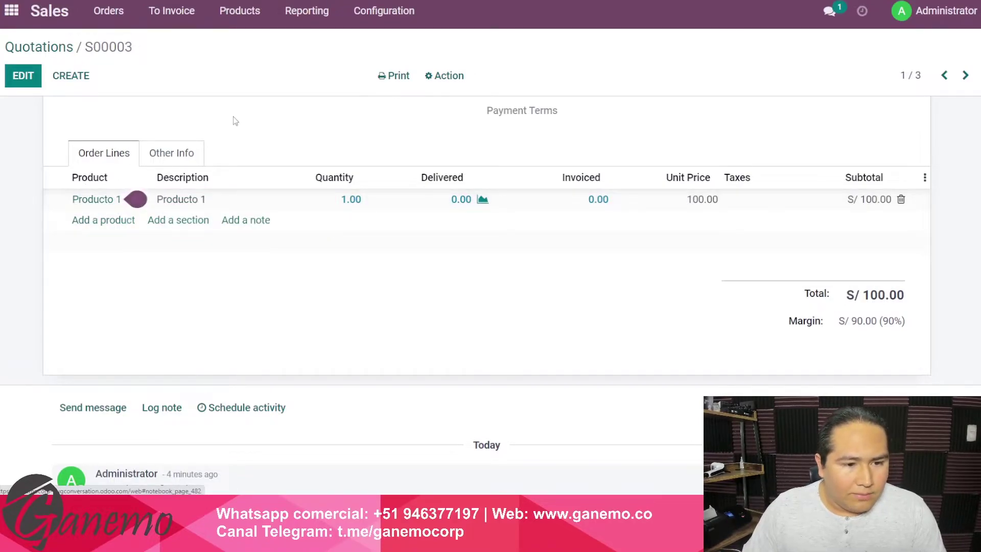
pyautogui.click(182, 158)
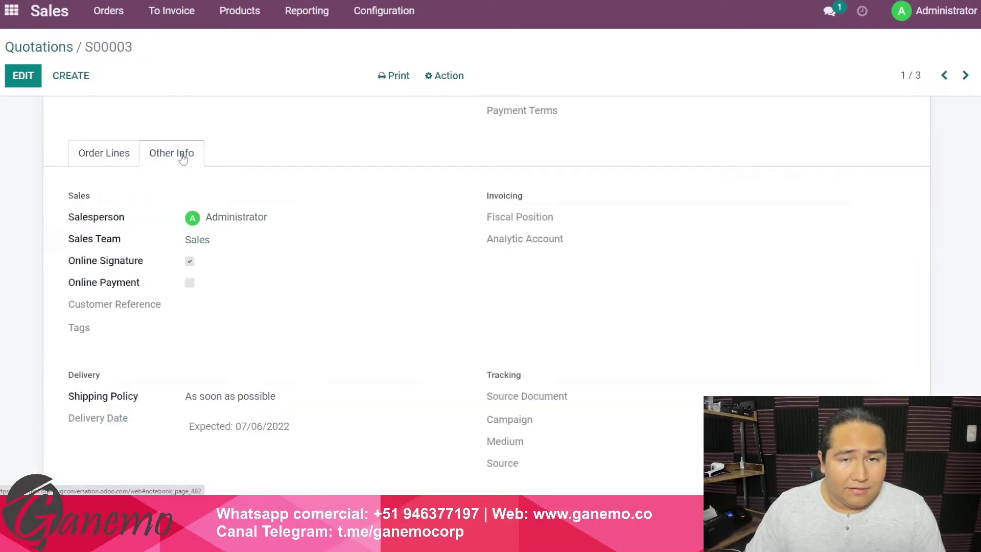
# - Examine the order's sales team and analytic account fields in edit mode, then discard the edit
pyautogui.click(23, 75)
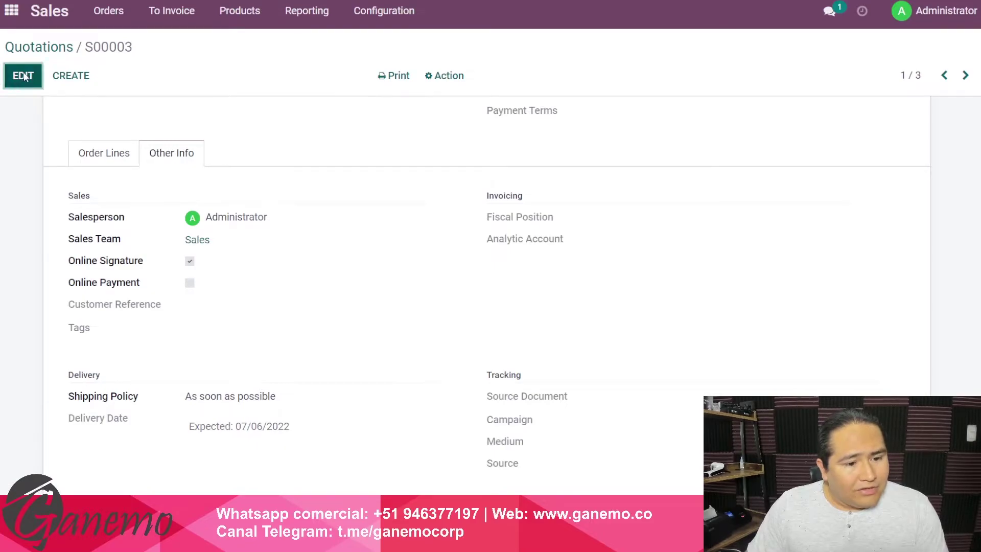
pyautogui.scroll(-2, 66, 241)
pyautogui.scroll(3, 103, 236)
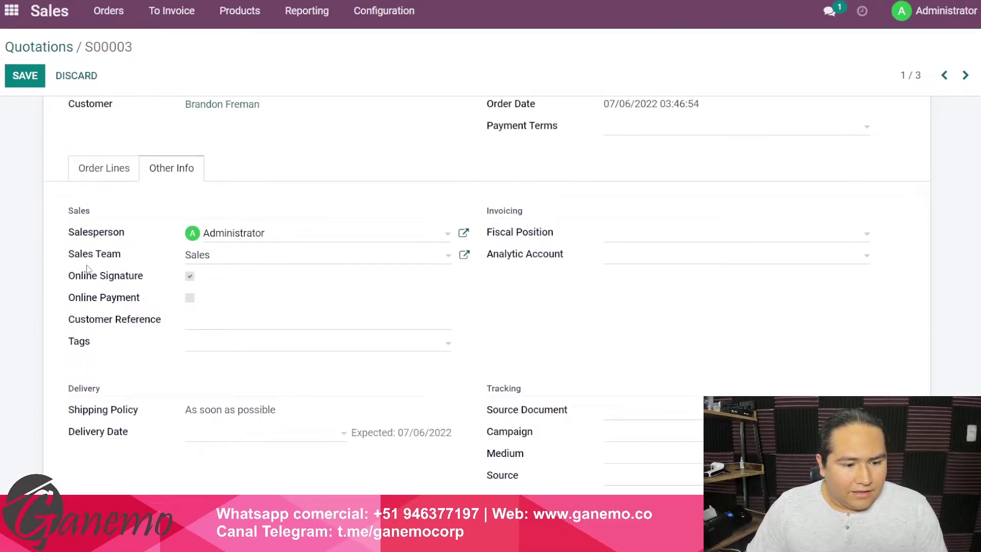
pyautogui.scroll(-1, 88, 270)
pyautogui.moveTo(80, 206); pyautogui.dragTo(117, 209)
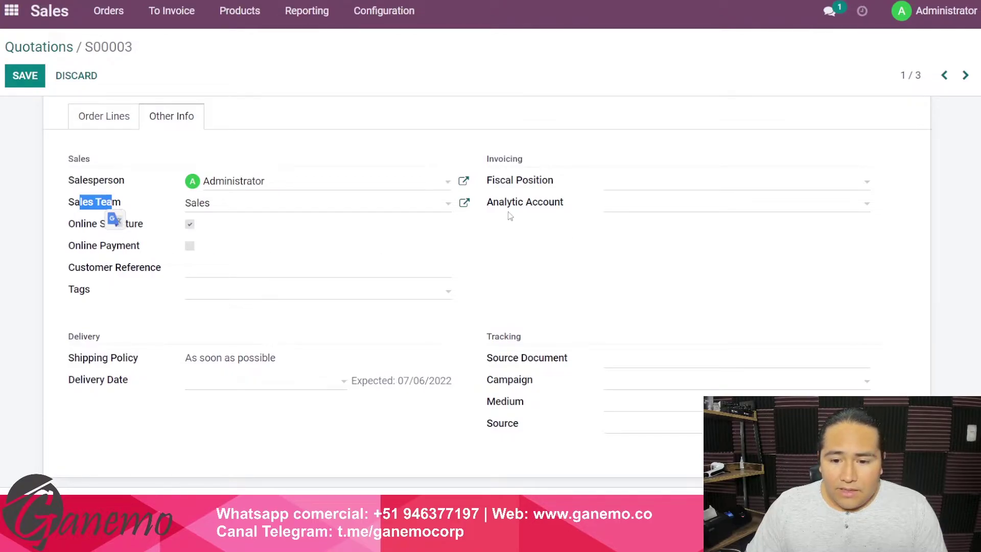
pyautogui.moveTo(508, 203); pyautogui.dragTo(559, 204)
pyautogui.click(501, 236)
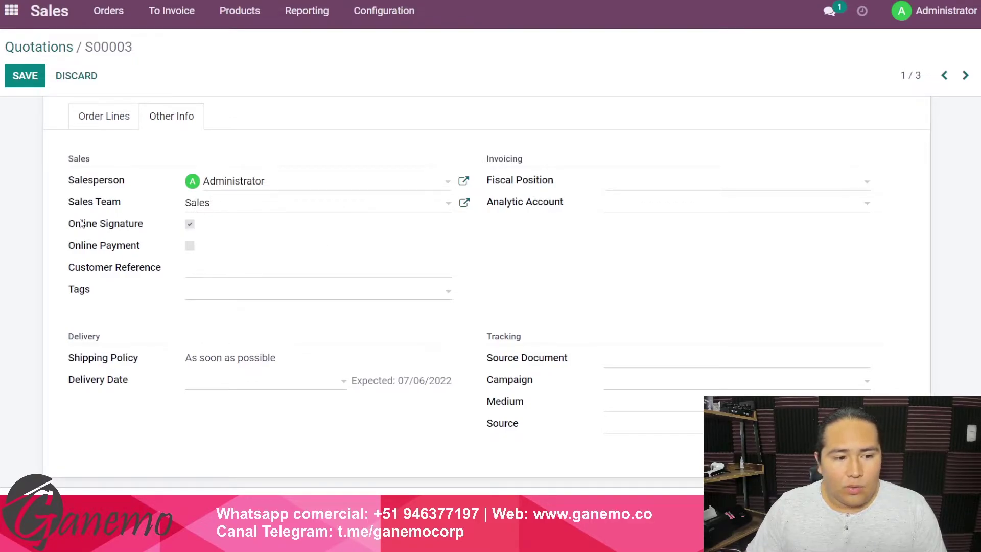
pyautogui.moveTo(75, 205); pyautogui.dragTo(121, 207)
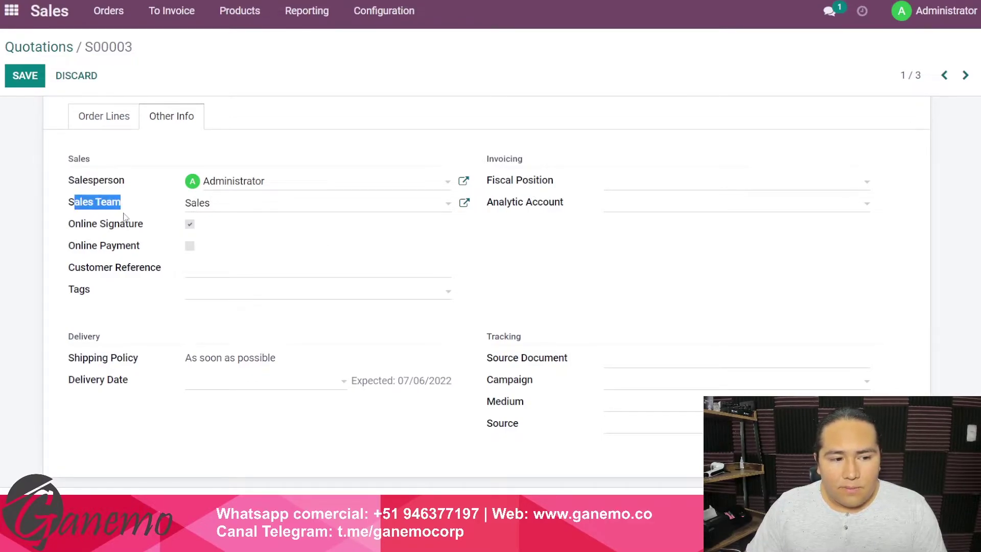
pyautogui.click(74, 77)
# - Open the existing Sales team from the sales teams configuration and rename it BPO
pyautogui.click(404, 7)
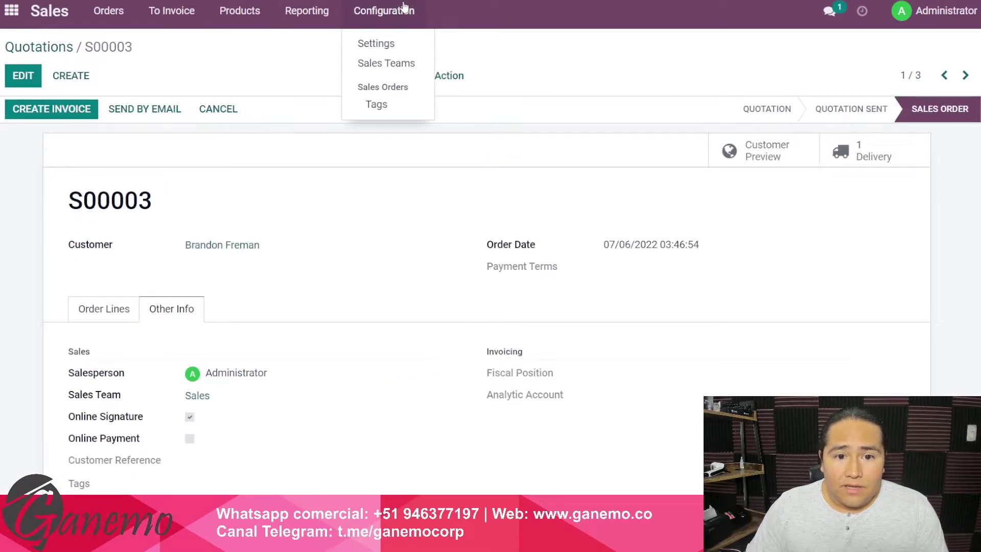
pyautogui.click(387, 64)
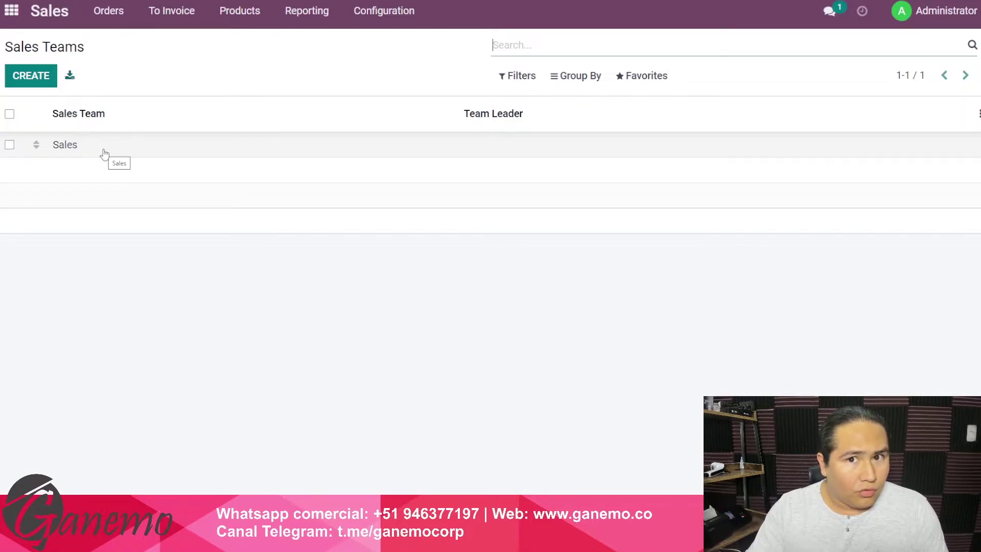
pyautogui.click(48, 149)
pyautogui.click(23, 76)
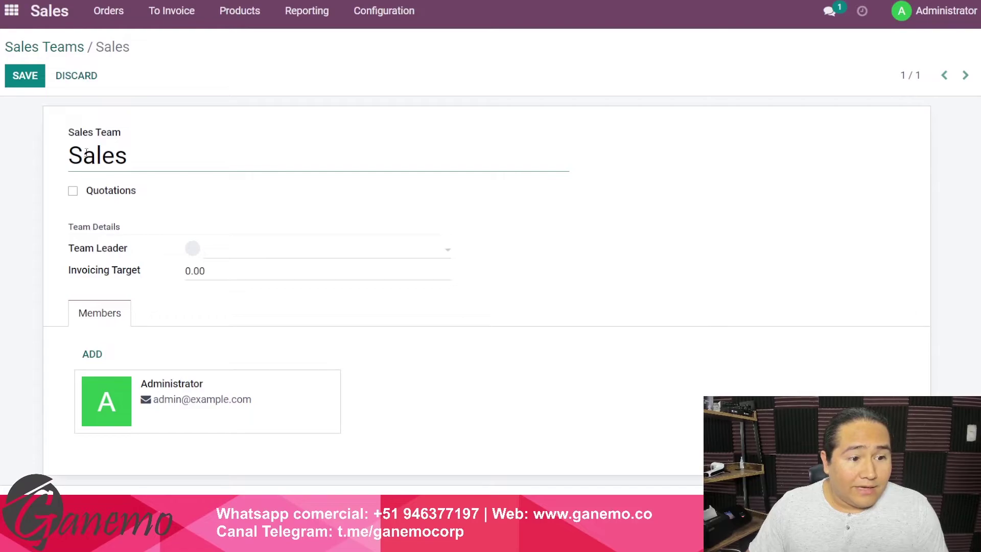
pyautogui.click(175, 149)
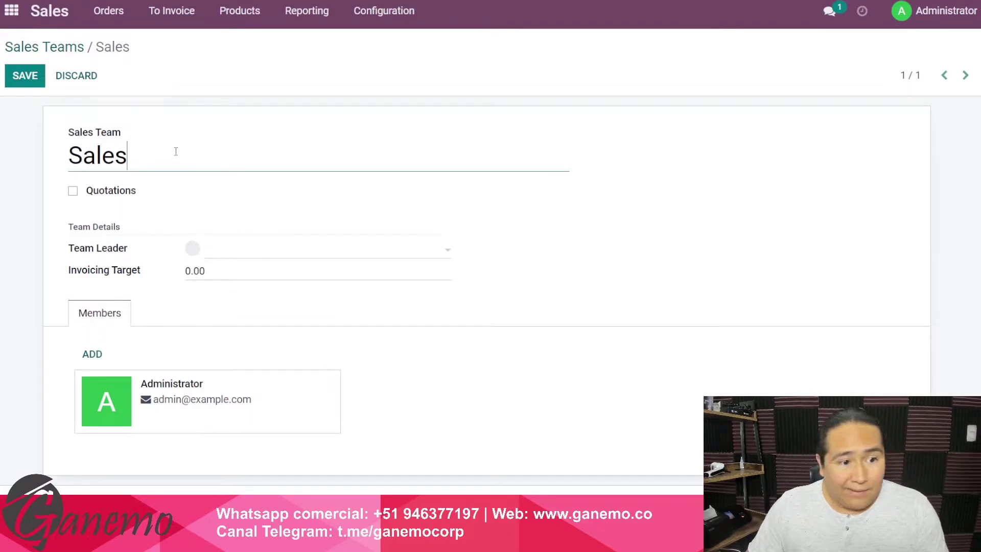
pyautogui.hotkey('ctrl', 'a')
pyautogui.click(158, 153)
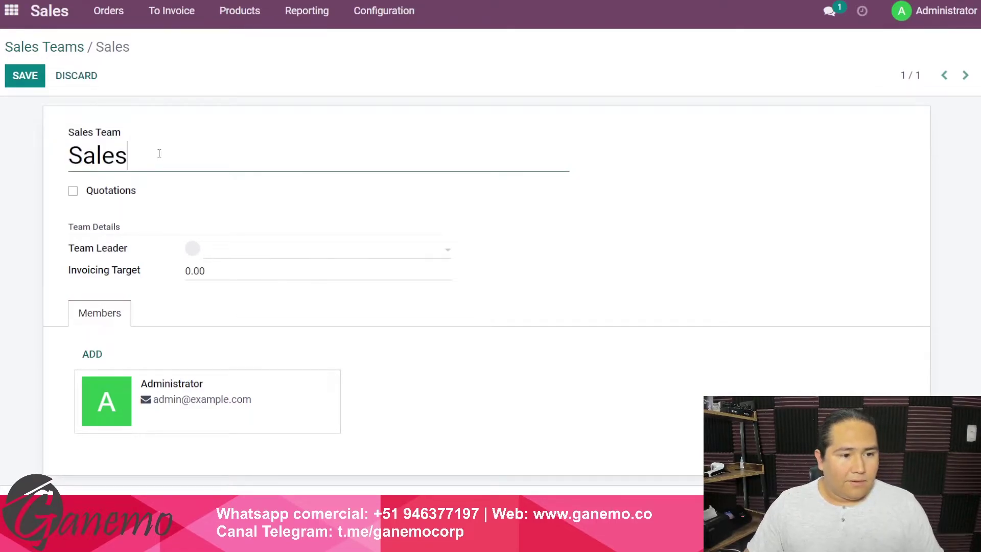
pyautogui.hotkey('ctrl', 'a')
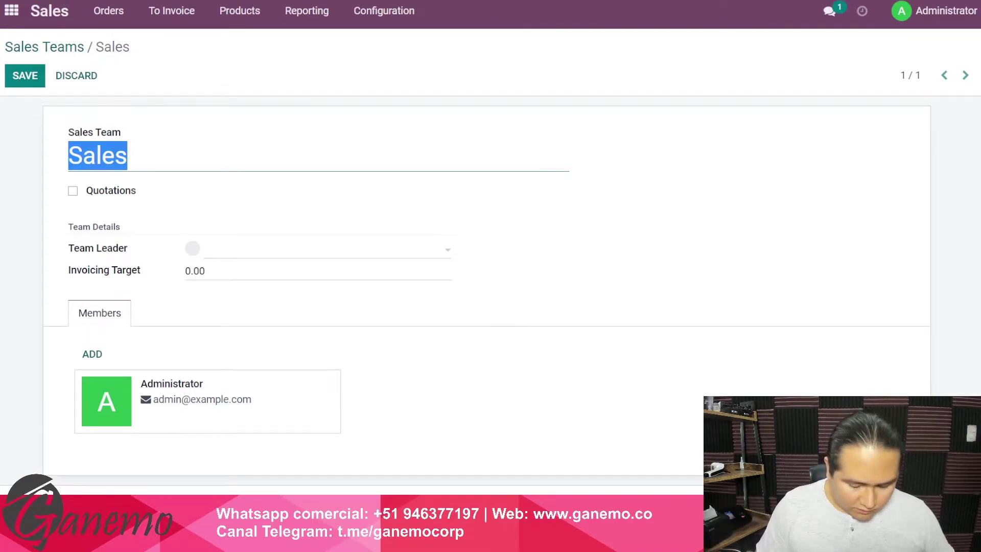
pyautogui.write('BPO')
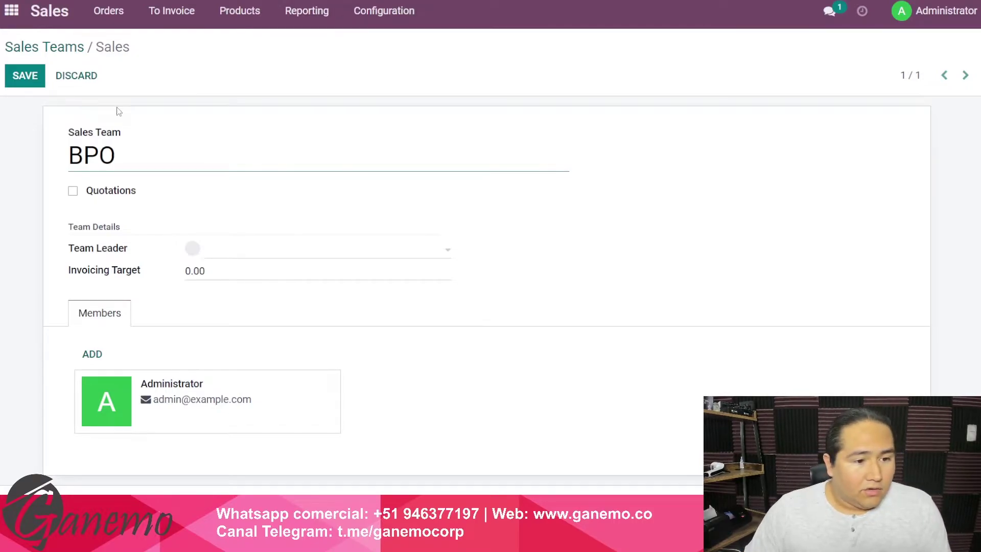
# - Review the BPO team's members and invoicing target and save the team
pyautogui.scroll(-1, 136, 165)
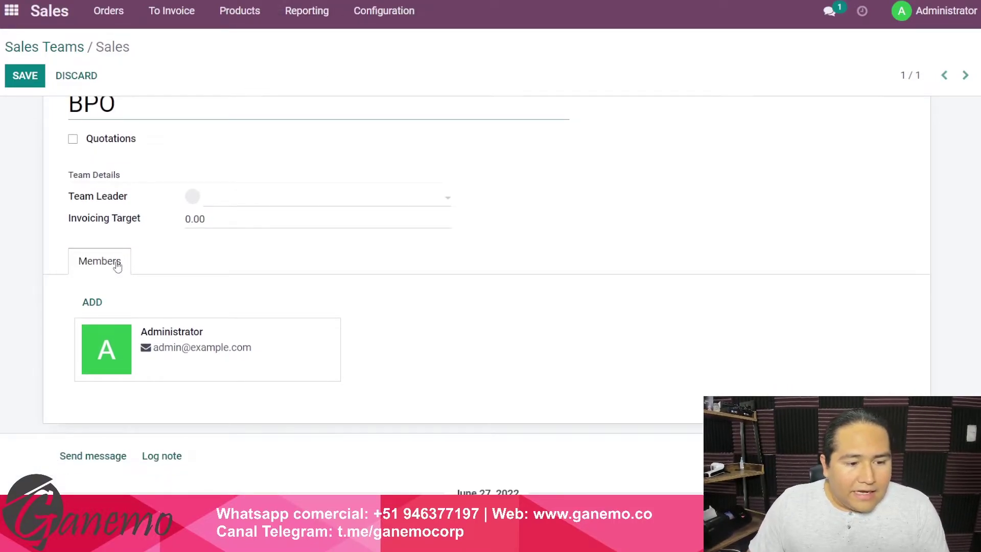
pyautogui.moveTo(48, 276); pyautogui.dragTo(418, 379)
pyautogui.scroll(1, 121, 206)
pyautogui.click(130, 158)
pyautogui.moveTo(130, 157); pyautogui.dragTo(15, 152)
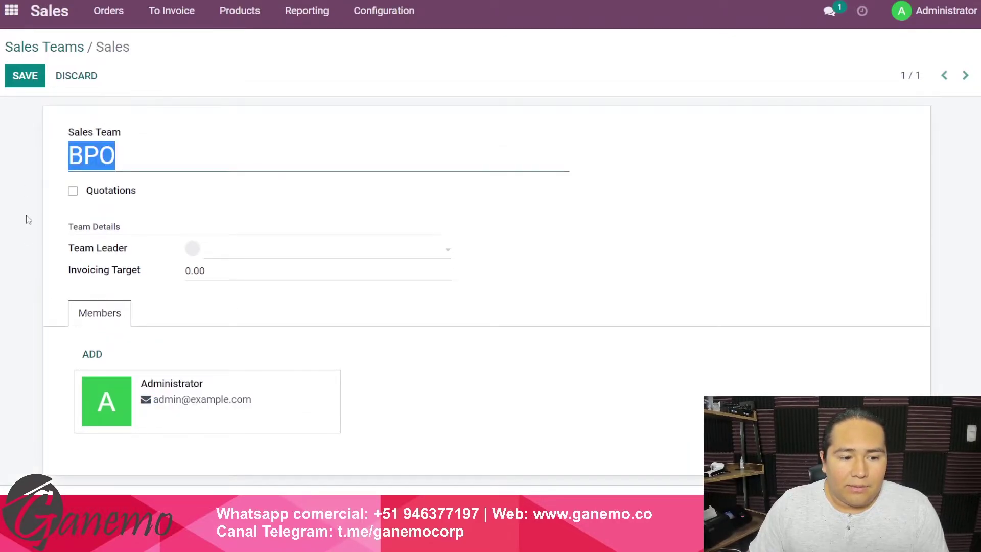
pyautogui.click(32, 299)
pyautogui.moveTo(85, 276); pyautogui.dragTo(158, 278)
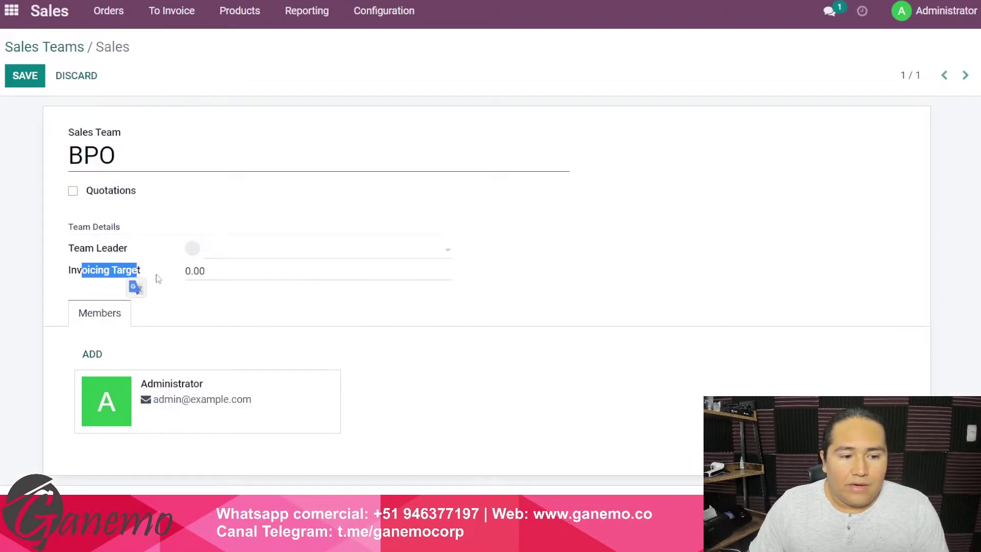
pyautogui.moveTo(232, 276); pyautogui.dragTo(148, 275)
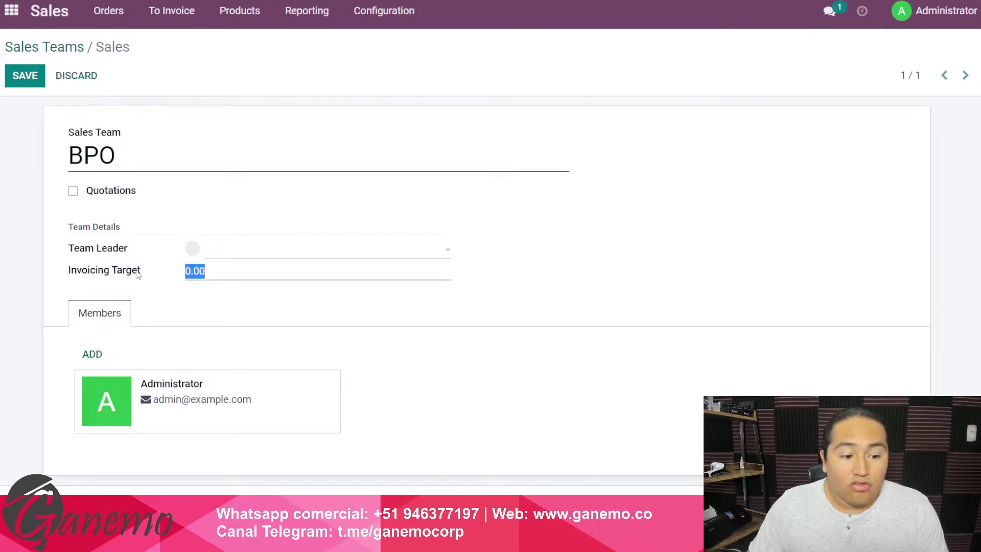
pyautogui.moveTo(138, 275)
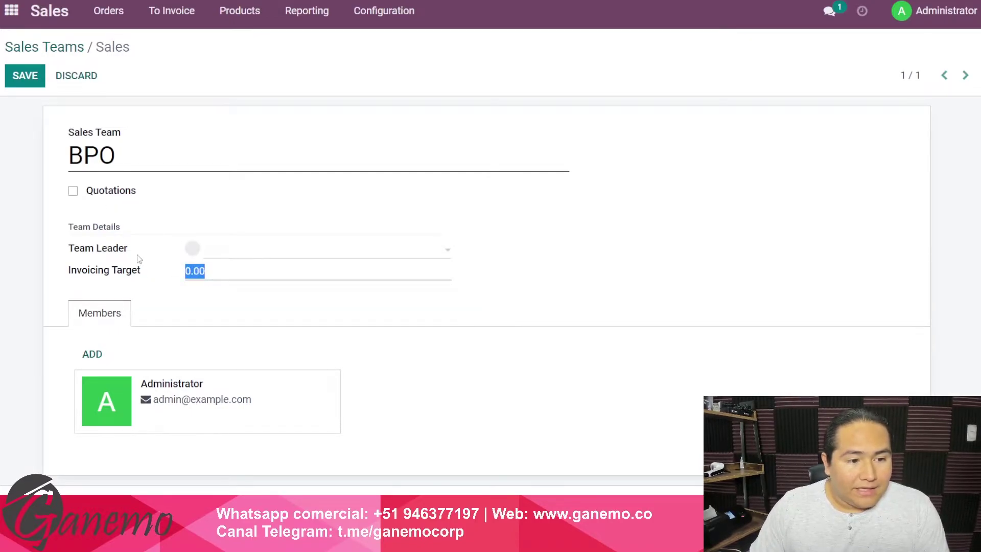
pyautogui.click(33, 76)
# - Create a new sales team named SAAS and add Administrator as its member
pyautogui.click(30, 76)
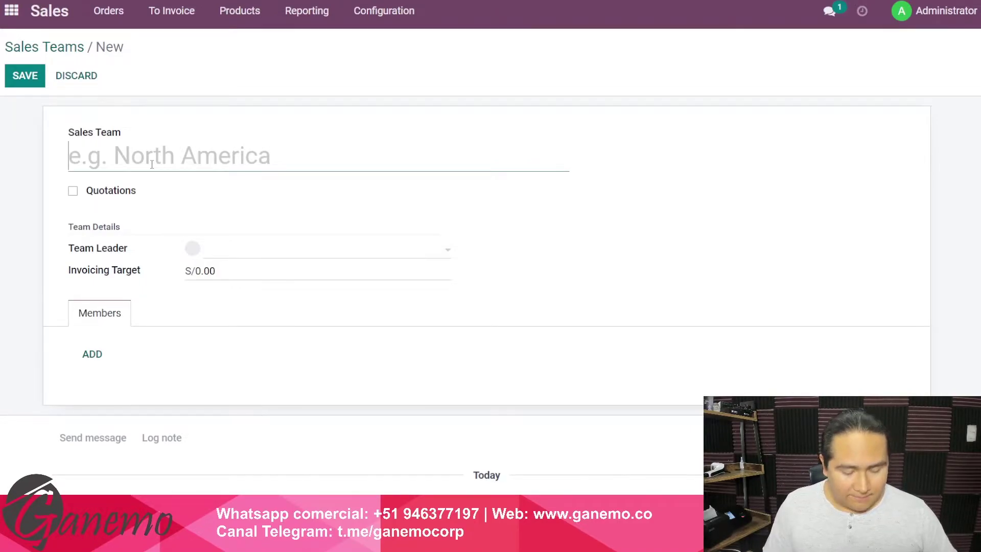
pyautogui.write('SAAS')
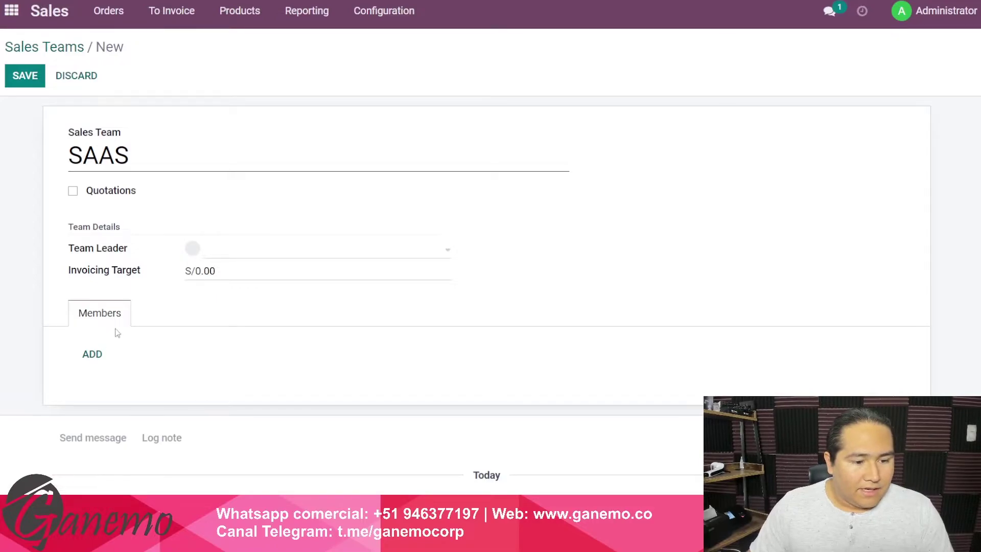
pyautogui.click(98, 354)
pyautogui.click(239, 161)
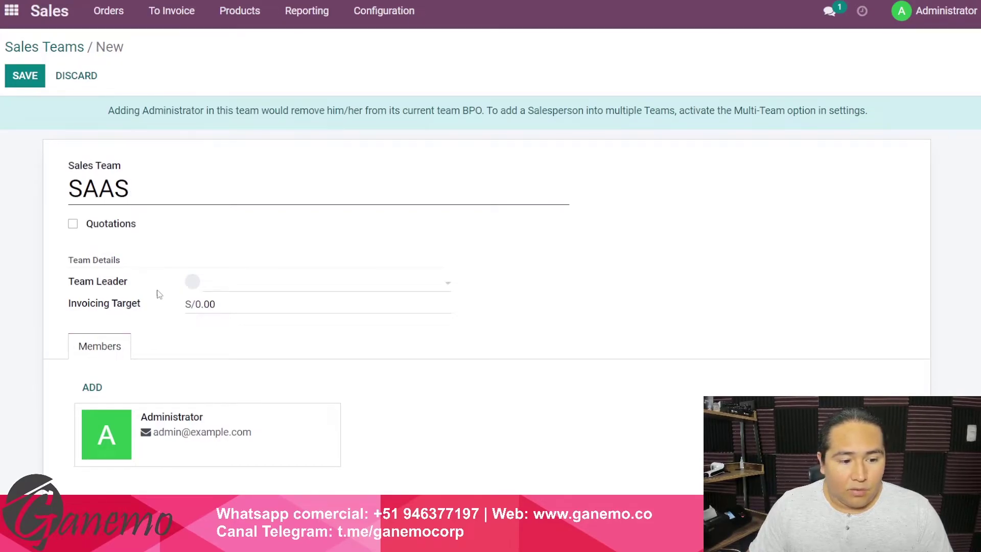
# - Review the SAAS team's invoicing target and team leader fields, save the team and return to the sales teams list
pyautogui.moveTo(77, 311); pyautogui.dragTo(135, 322)
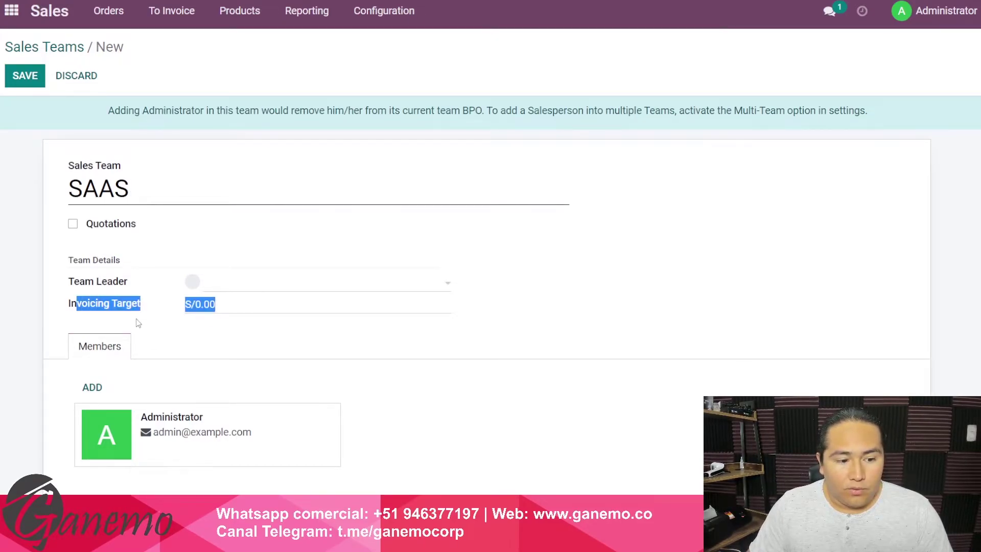
pyautogui.click(104, 311)
pyautogui.moveTo(81, 284); pyautogui.dragTo(31, 254)
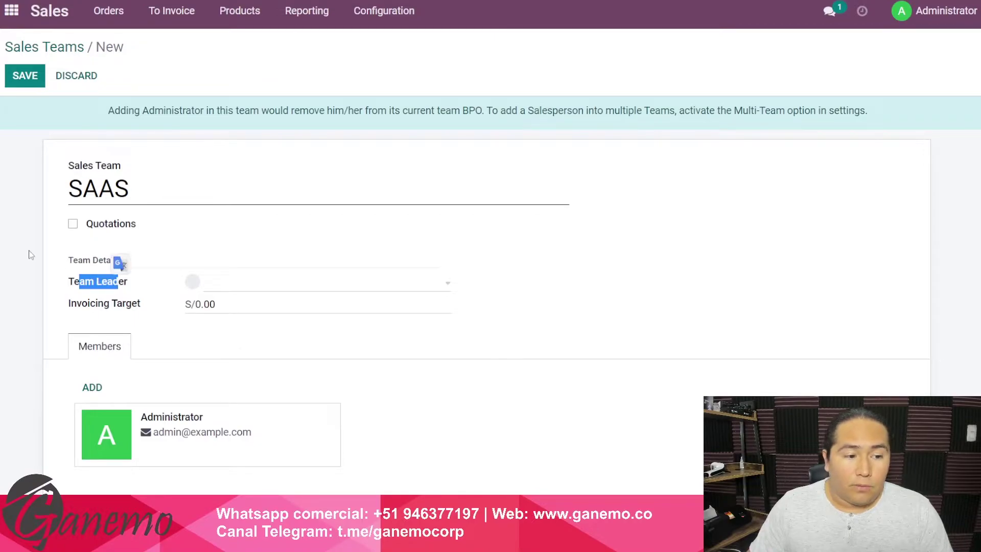
pyautogui.click(30, 245)
pyautogui.click(33, 77)
pyautogui.click(52, 47)
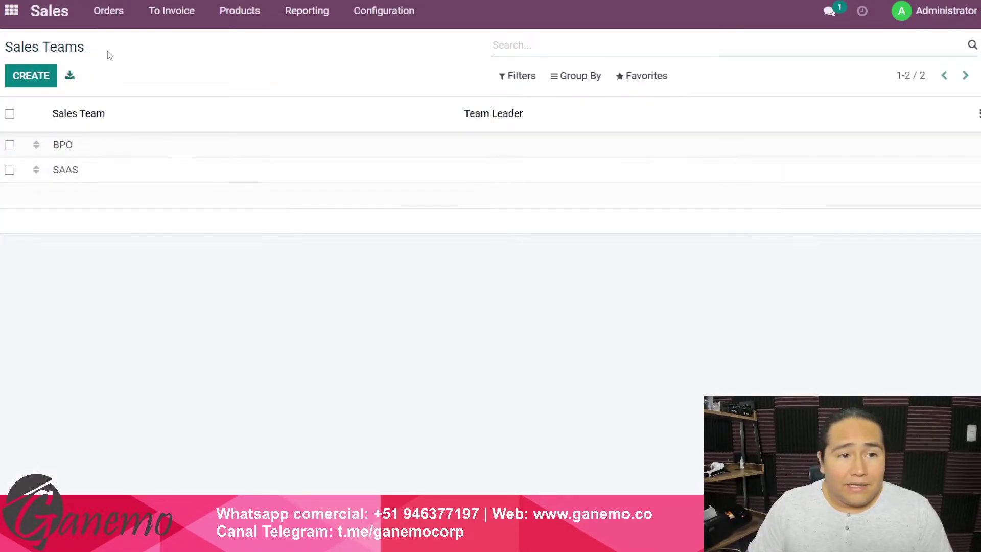
# - Start a new quotation, choose an existing customer and open the quotation's other information
pyautogui.click(57, 14)
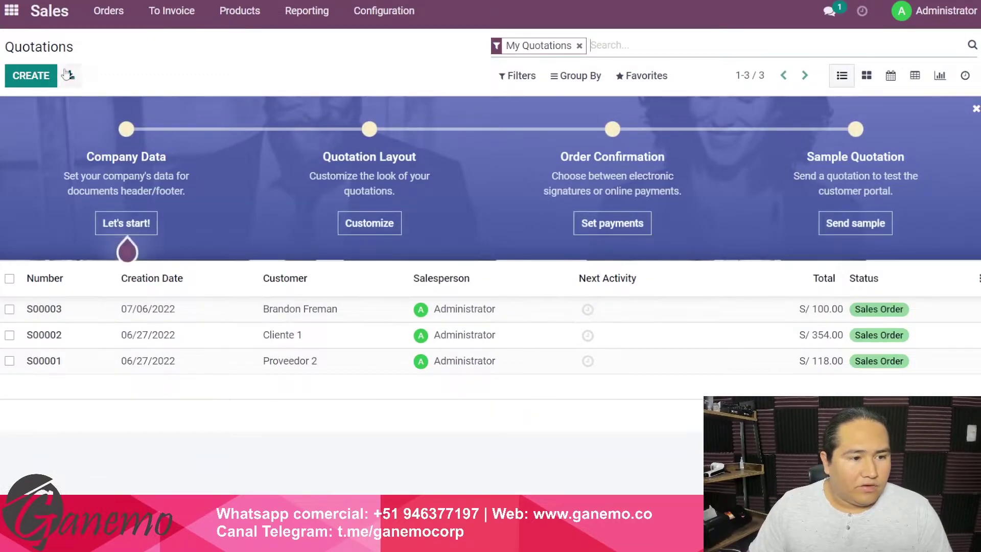
pyautogui.click(30, 76)
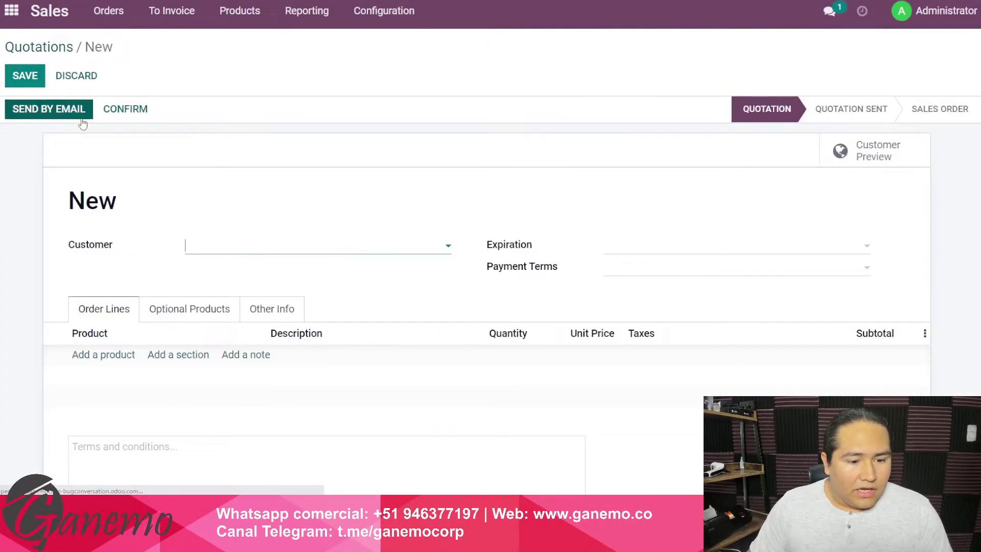
pyautogui.click(203, 245)
pyautogui.press('Escape')
pyautogui.click(272, 308)
pyautogui.scroll(-5, 279, 184)
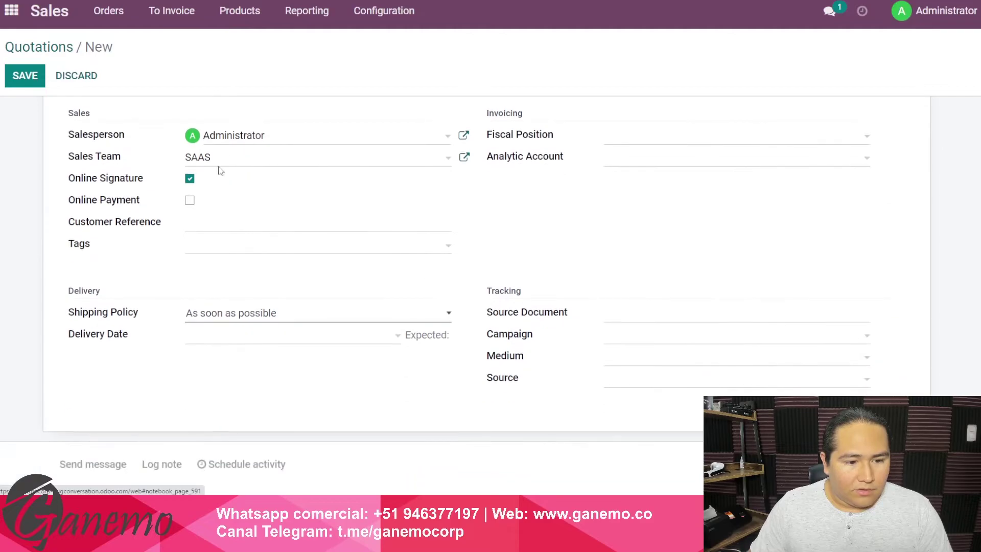
# - Examine the Salesperson and Sales Team fields in the new quotation's sales information
pyautogui.moveTo(79, 158); pyautogui.dragTo(113, 171)
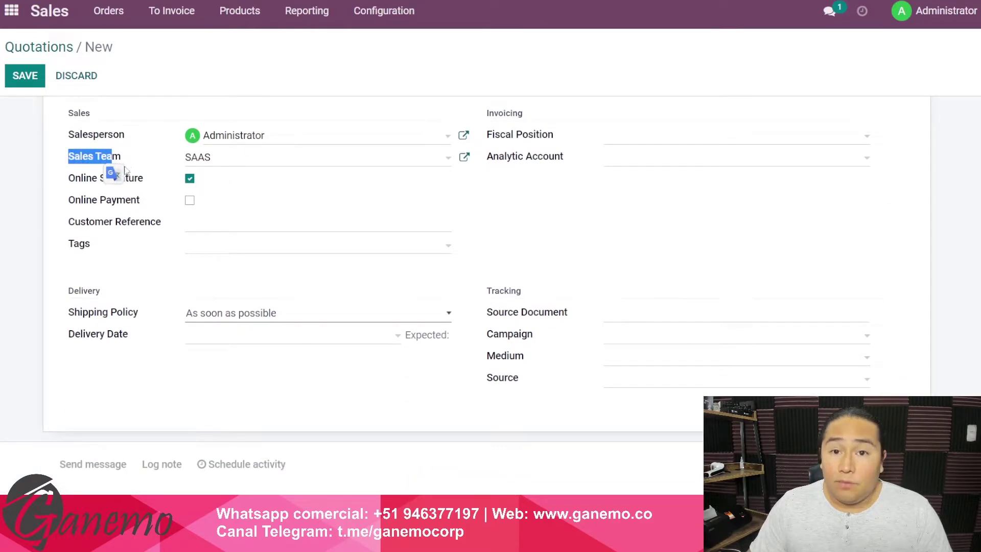
pyautogui.click(92, 143)
pyautogui.moveTo(82, 137); pyautogui.dragTo(127, 141)
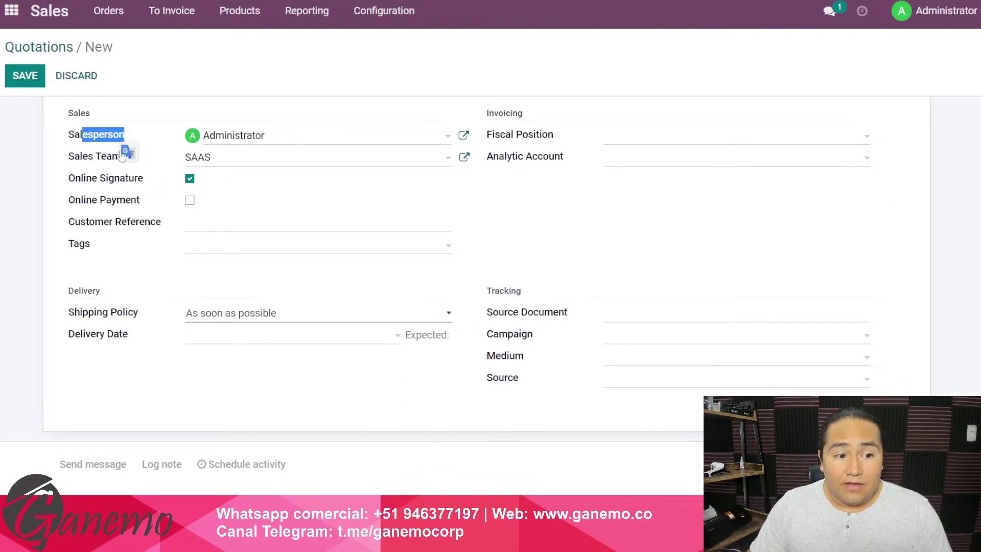
pyautogui.click(77, 164)
pyautogui.moveTo(78, 164); pyautogui.dragTo(113, 163)
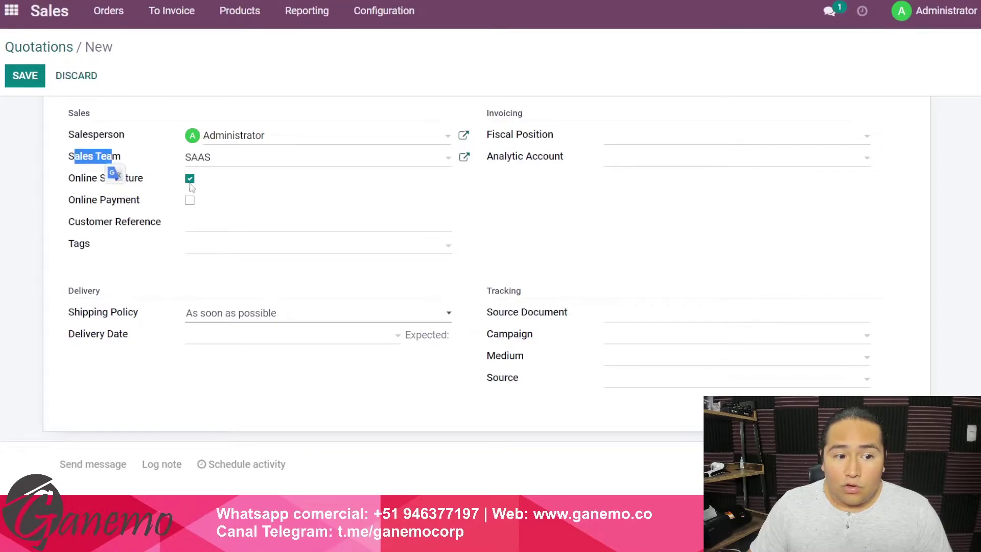
pyautogui.click(40, 180)
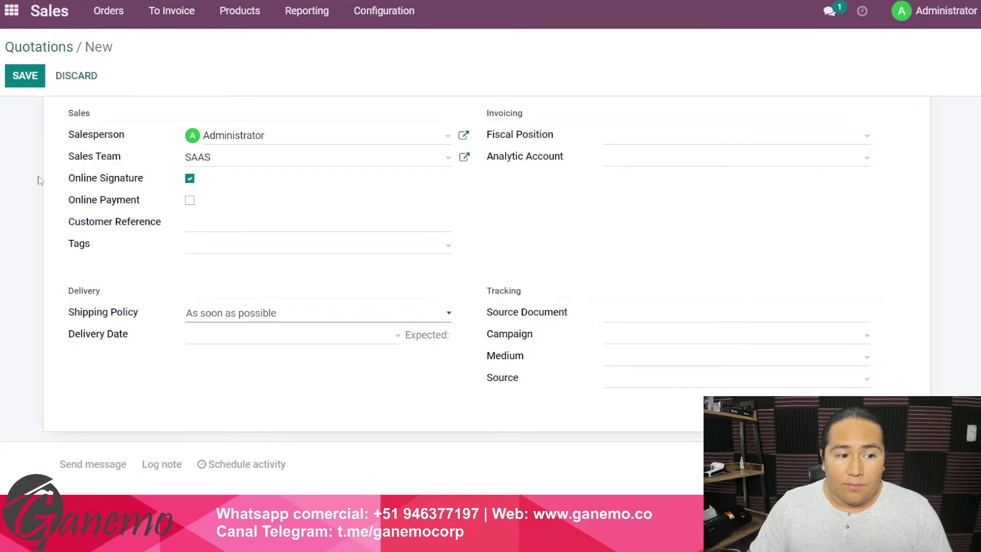
pyautogui.moveTo(75, 164); pyautogui.dragTo(126, 162)
pyautogui.click(87, 170)
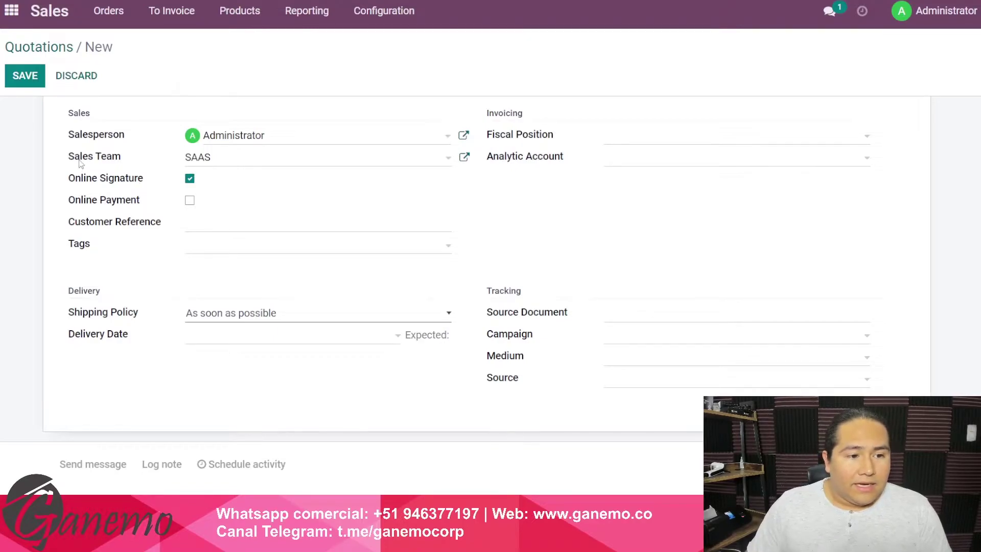
pyautogui.moveTo(78, 162); pyautogui.dragTo(114, 169)
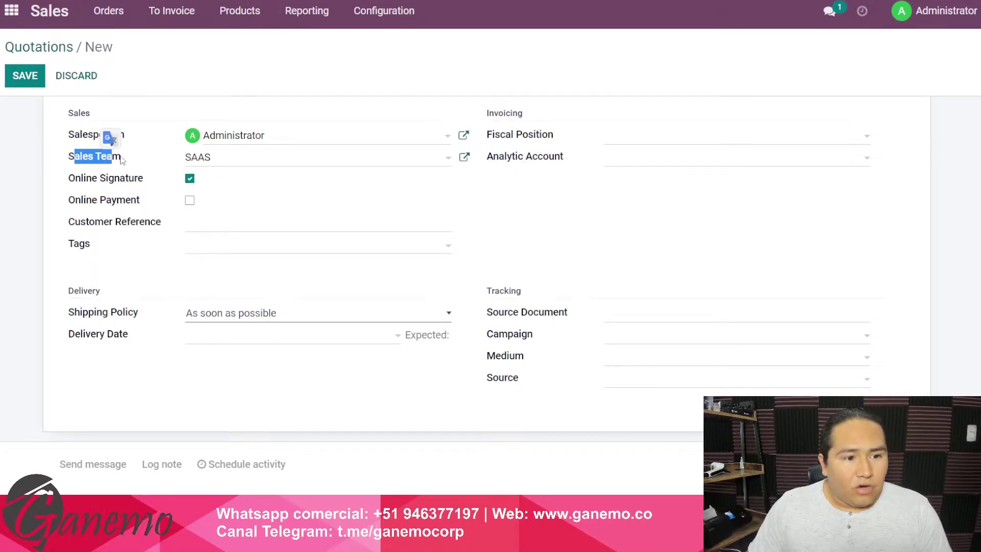
pyautogui.click(36, 184)
# - Look over the quotation's order lines and return to the Sales Team field in its other information
pyautogui.scroll(2, 144, 248)
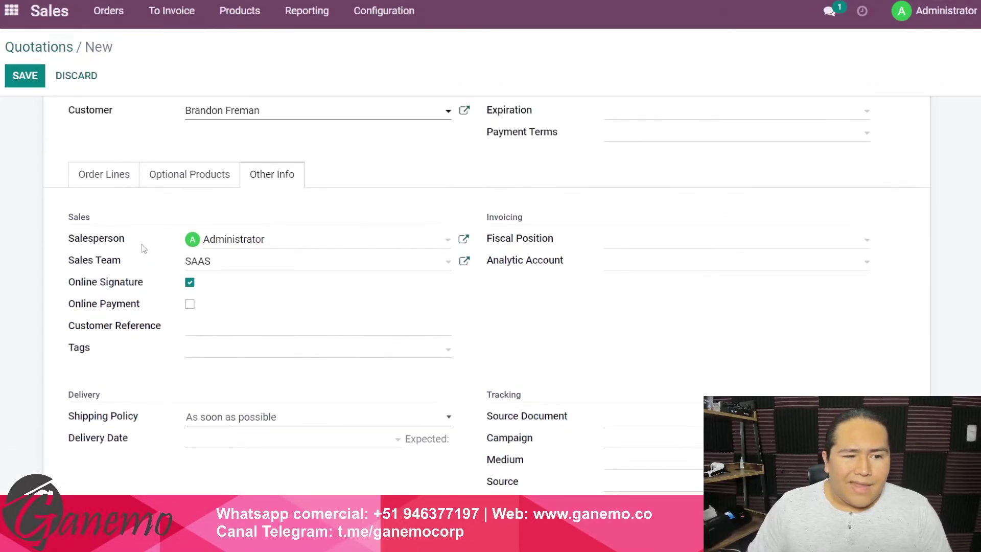
pyautogui.click(102, 177)
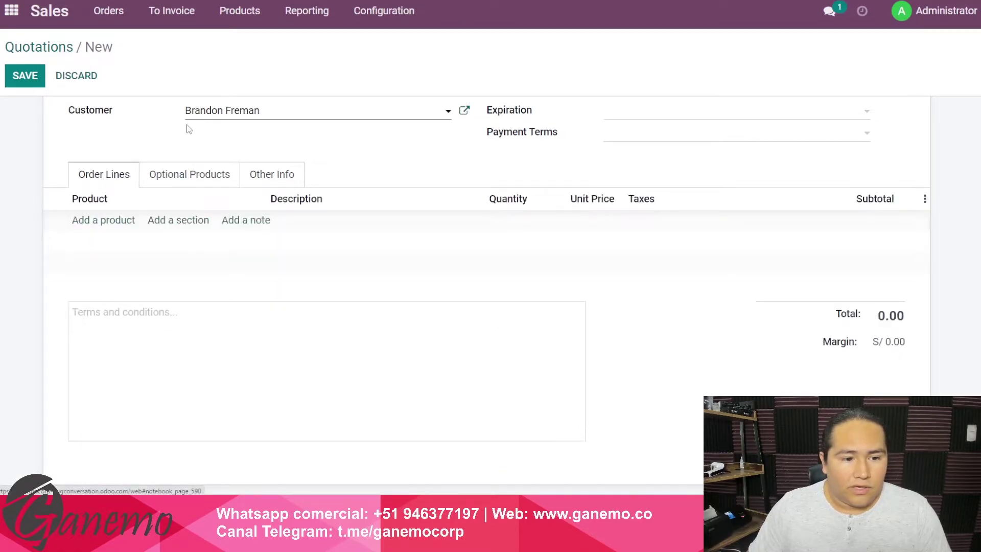
pyautogui.scroll(3, 184, 132)
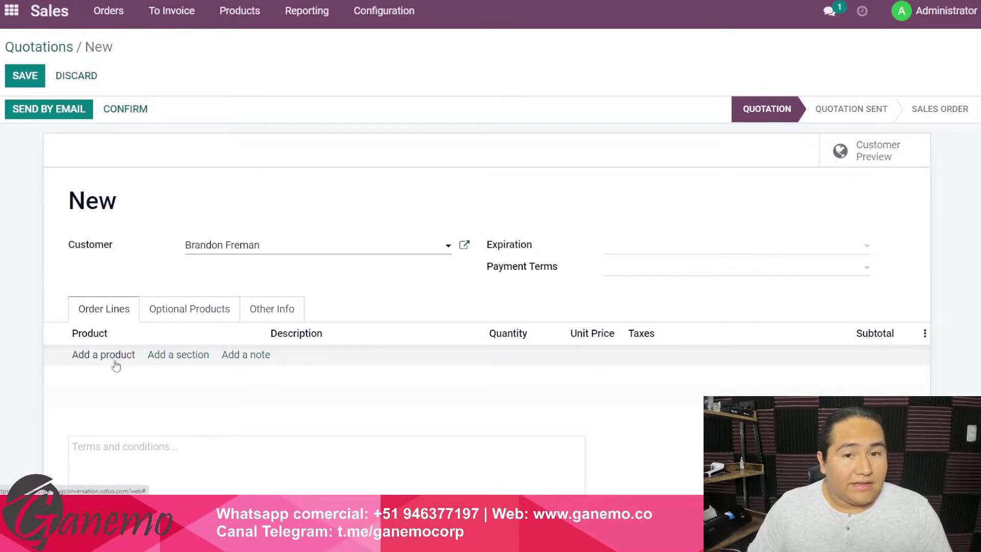
pyautogui.click(266, 310)
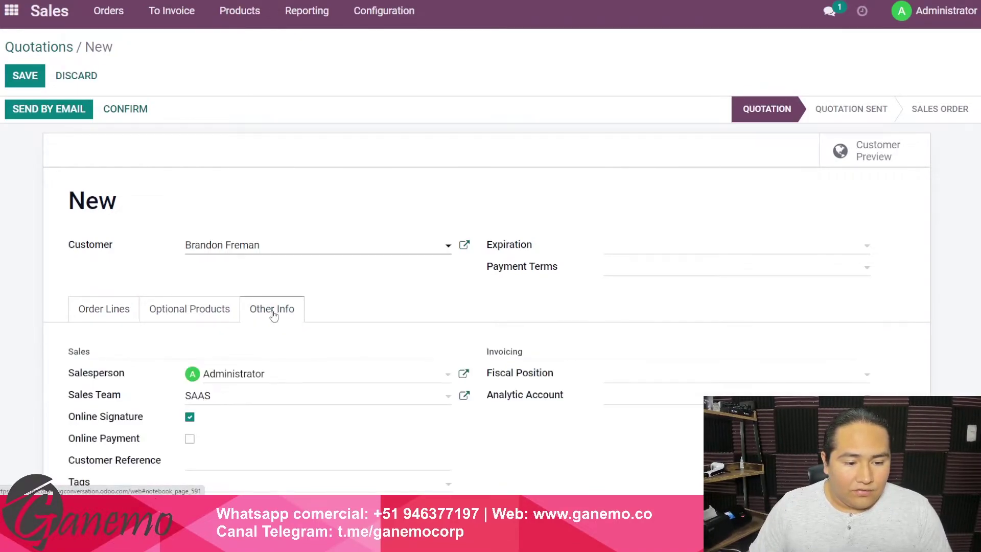
pyautogui.scroll(-2, 183, 357)
pyautogui.moveTo(74, 293); pyautogui.dragTo(121, 303)
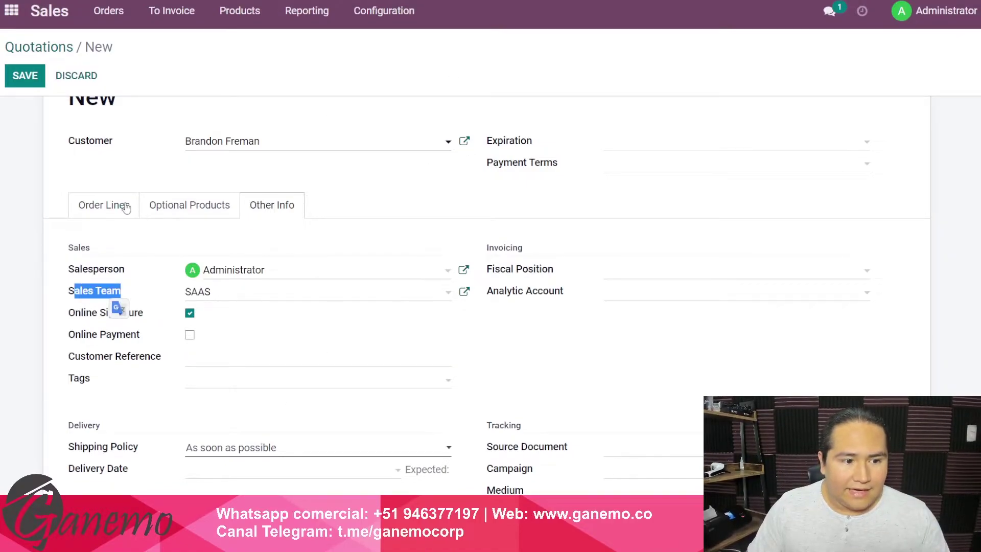
pyautogui.click(31, 310)
pyautogui.moveTo(74, 300); pyautogui.dragTo(110, 268)
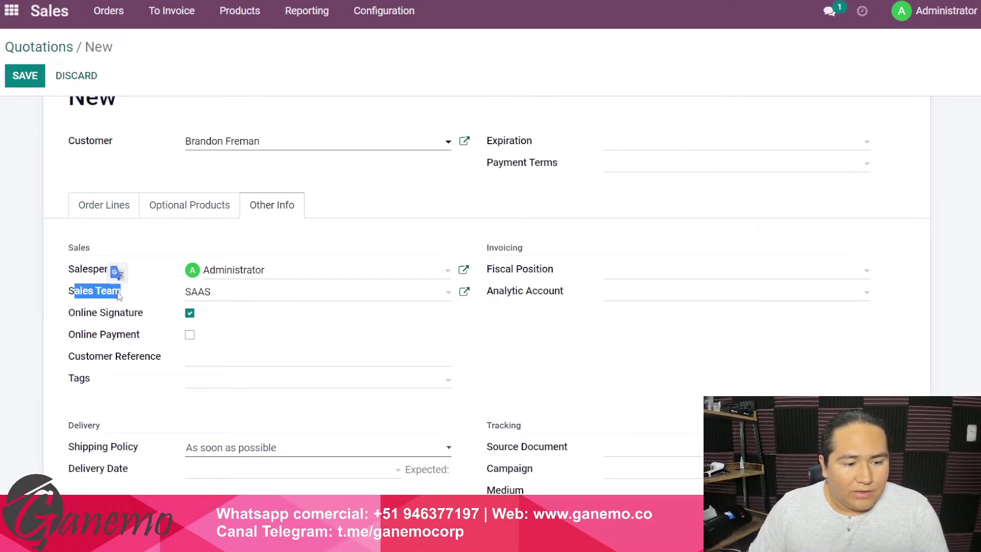
pyautogui.click(41, 333)
pyautogui.scroll(2, 98, 301)
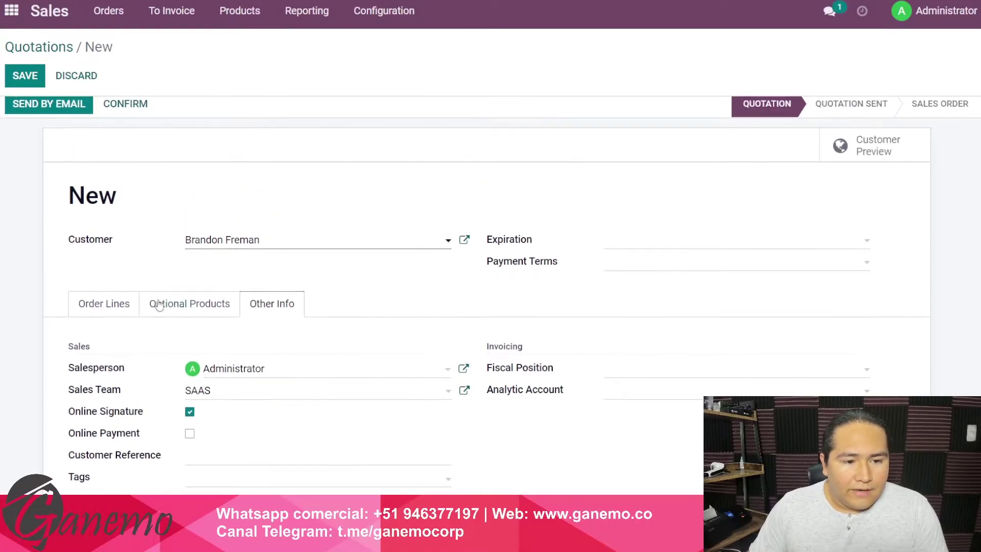
# - Compare the quotation's product lines with its sales team assignment
pyautogui.click(107, 309)
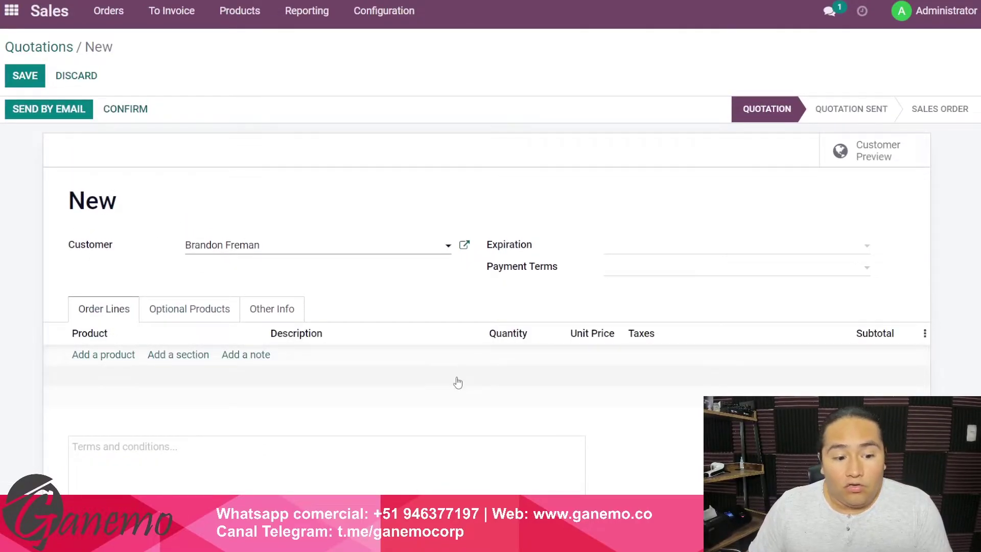
pyautogui.click(272, 309)
pyautogui.scroll(-1, 120, 337)
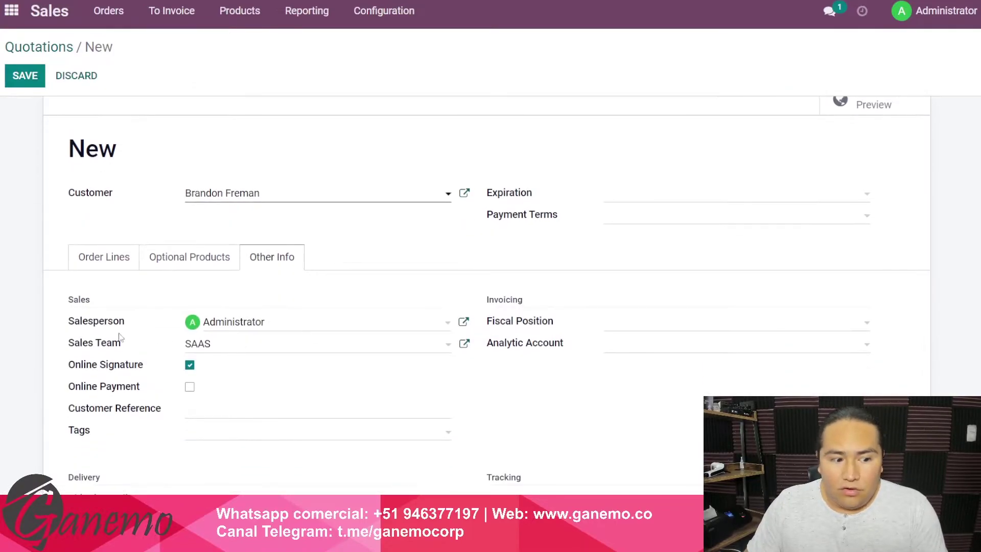
pyautogui.moveTo(66, 344); pyautogui.dragTo(124, 351)
pyautogui.click(38, 372)
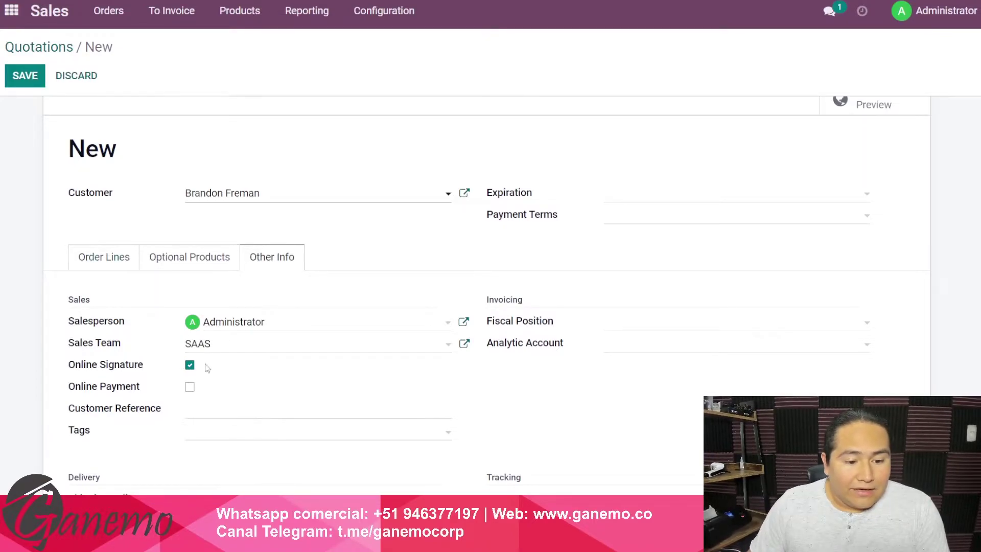
pyautogui.click(114, 261)
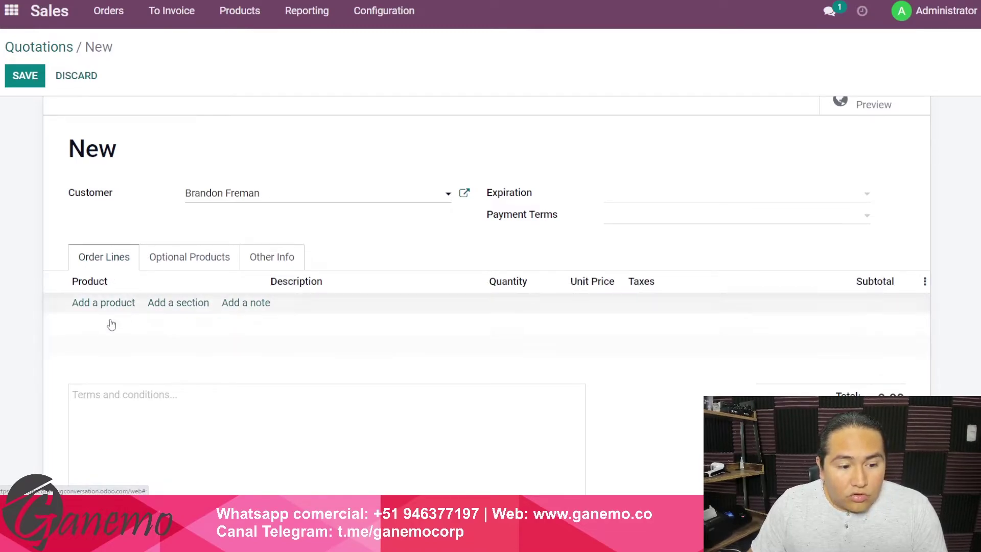
pyautogui.click(265, 259)
pyautogui.scroll(-1, 291, 255)
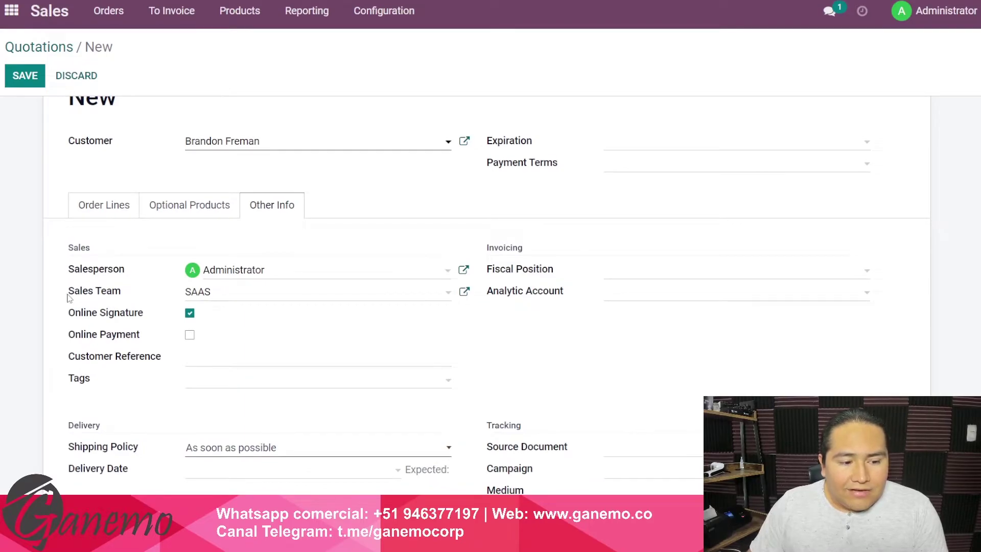
pyautogui.moveTo(70, 294); pyautogui.dragTo(128, 303)
pyautogui.click(41, 330)
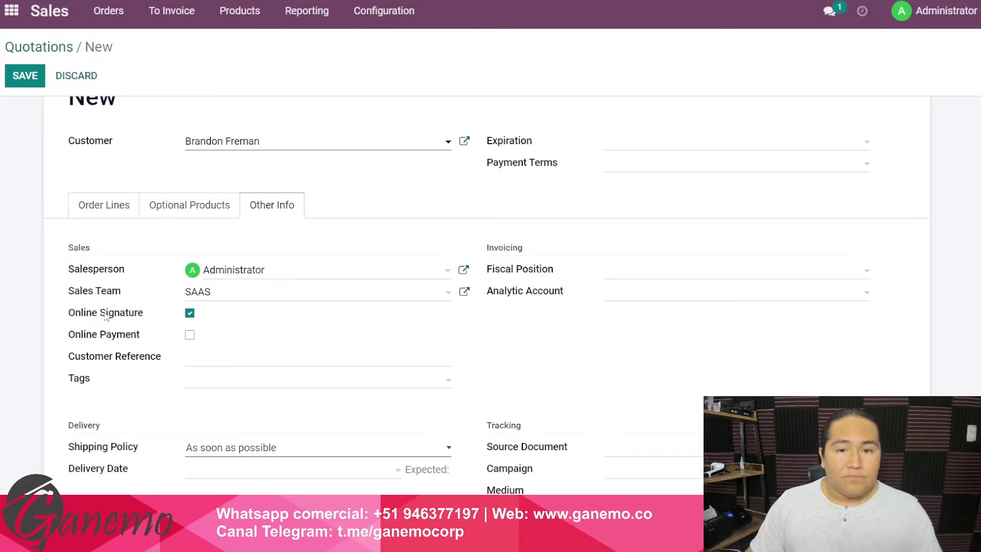
# - Check which sales teams can be assigned to the quotation and review the Salesperson field
pyautogui.moveTo(106, 316)
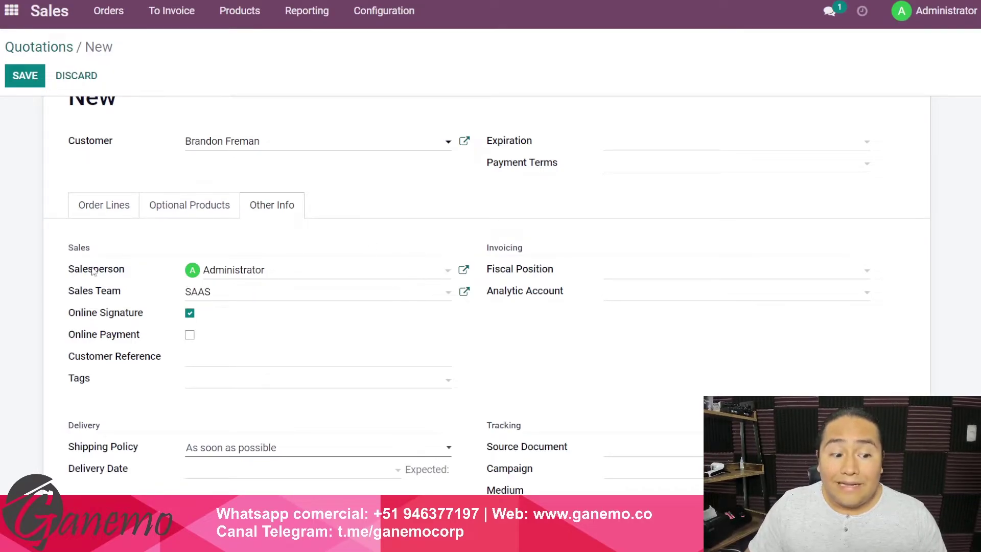
pyautogui.moveTo(75, 296); pyautogui.dragTo(120, 296)
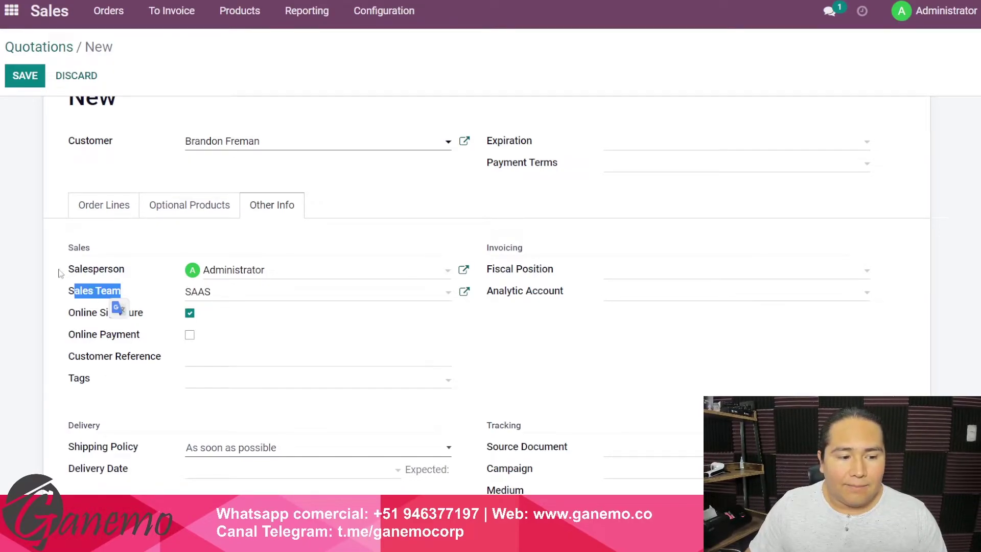
pyautogui.click(109, 295)
pyautogui.click(221, 300)
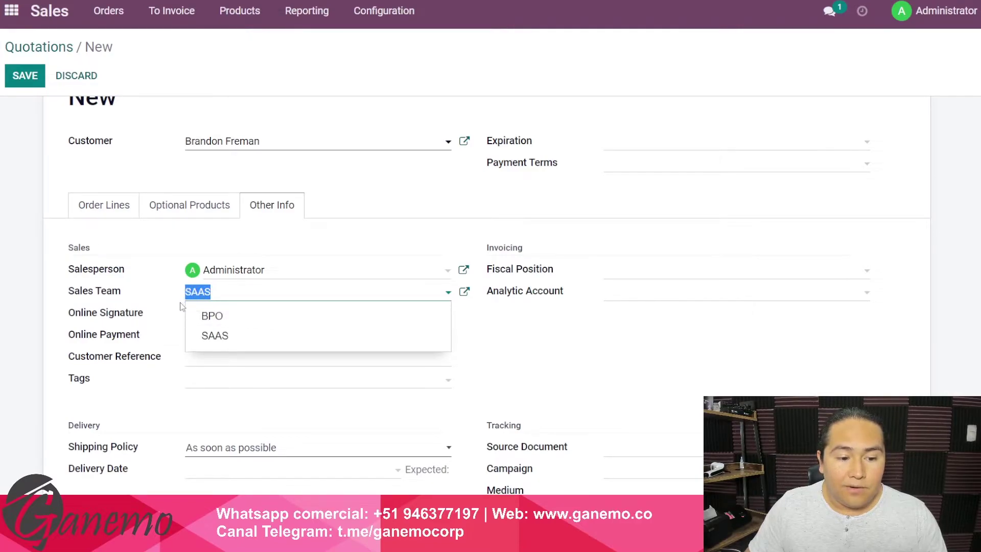
pyautogui.click(133, 302)
pyautogui.moveTo(71, 269); pyautogui.dragTo(128, 276)
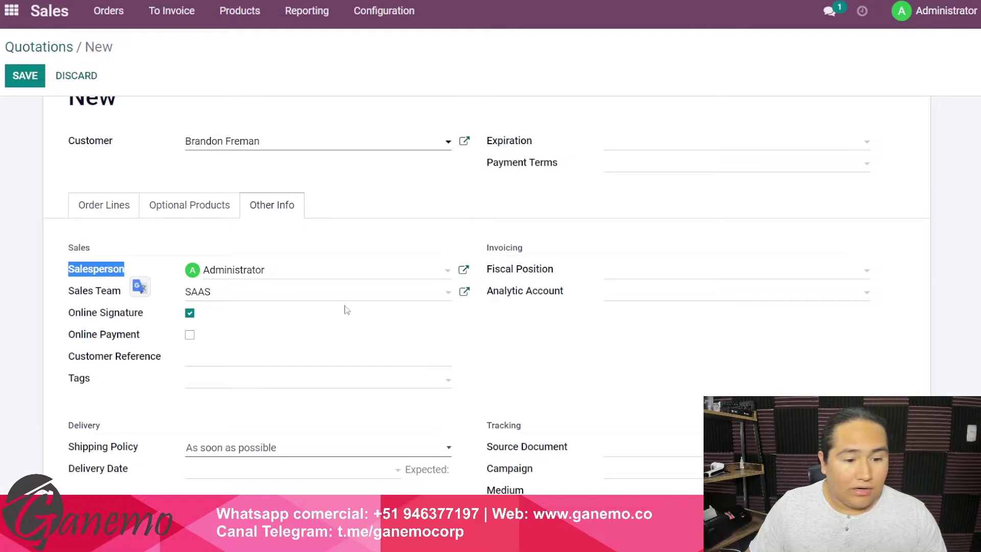
# - Select SAAS as the quotation's sales team and view the available teams once more
pyautogui.click(222, 300)
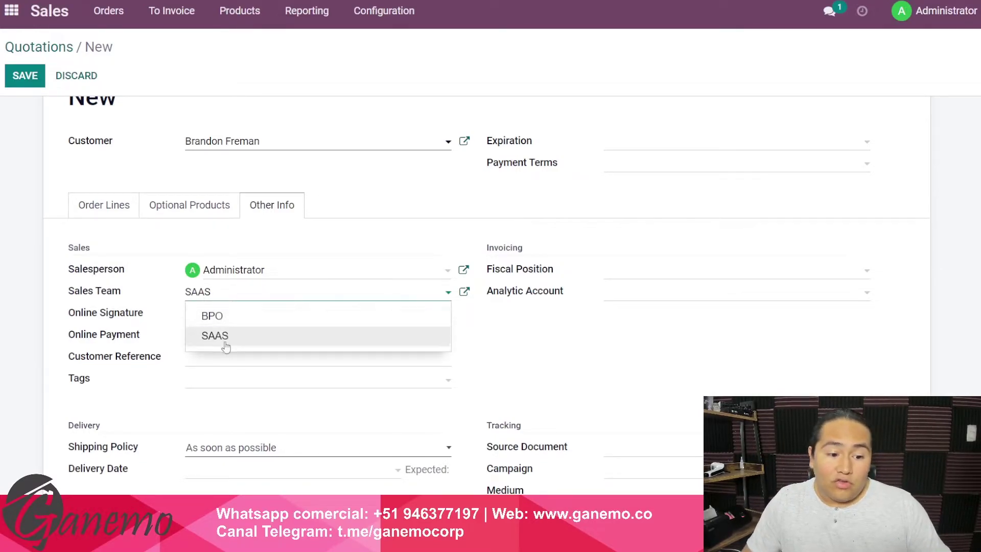
pyautogui.click(217, 335)
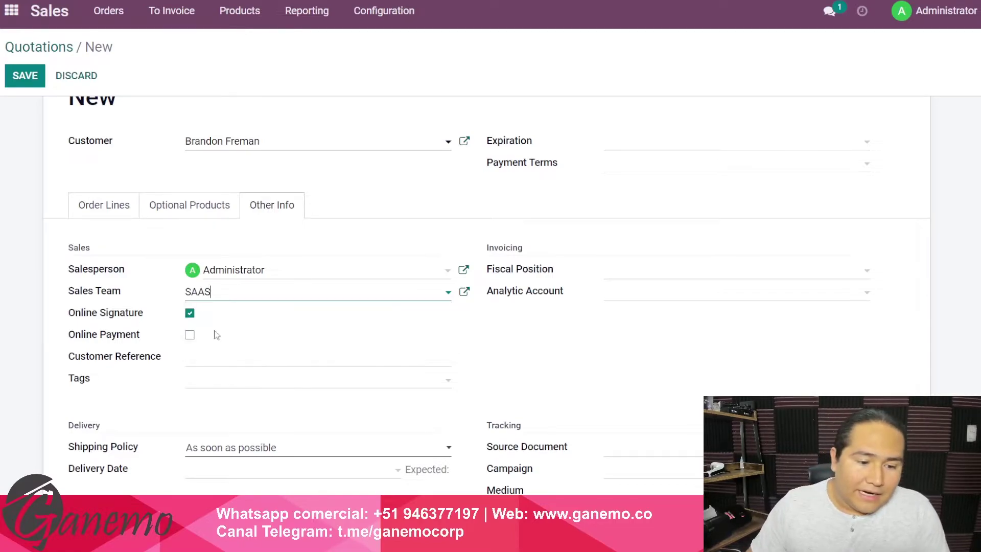
pyautogui.doubleClick(223, 295)
pyautogui.click(115, 290)
pyautogui.click(115, 289)
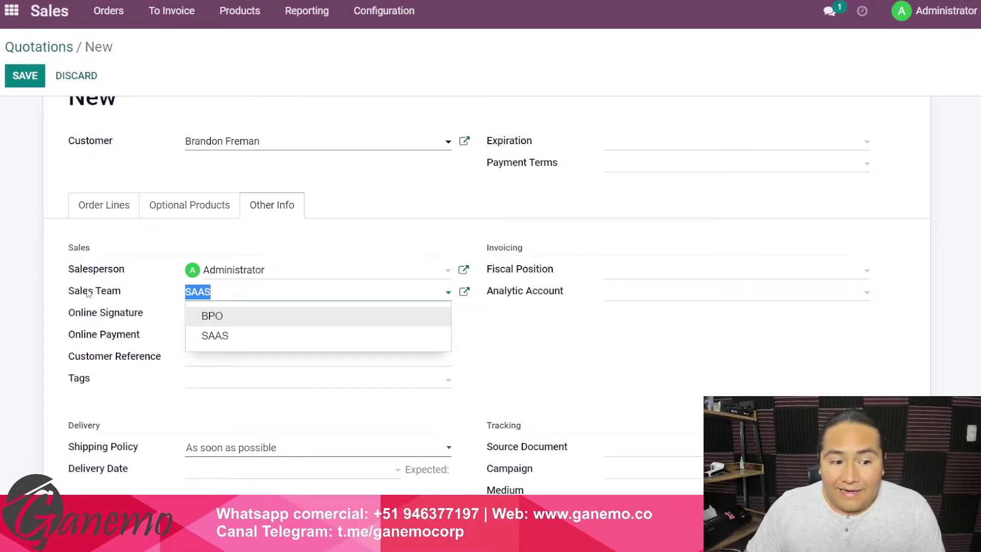
pyautogui.click(28, 318)
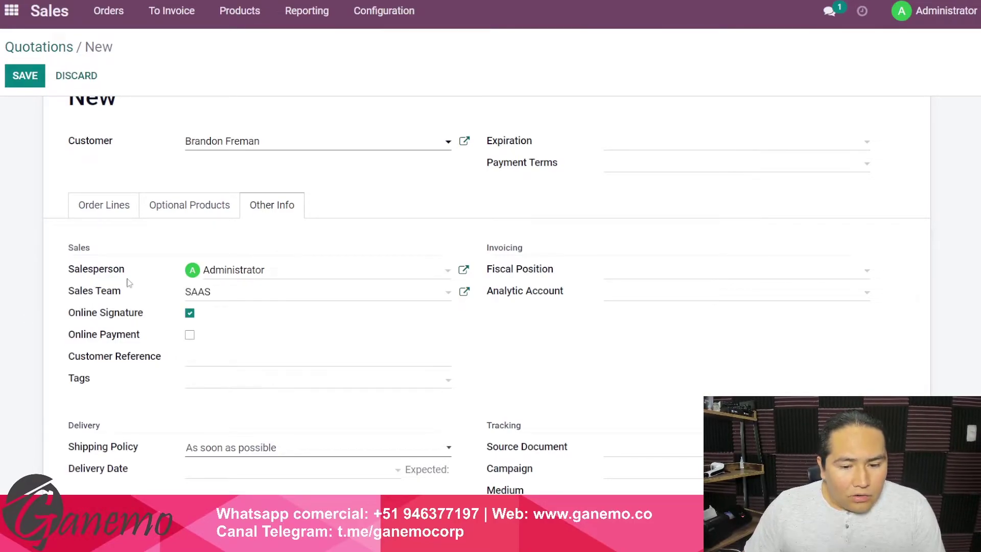
# - Examine the Analytic Account field in the quotation's invoicing information and read its description
pyautogui.moveTo(493, 292); pyautogui.dragTo(550, 297)
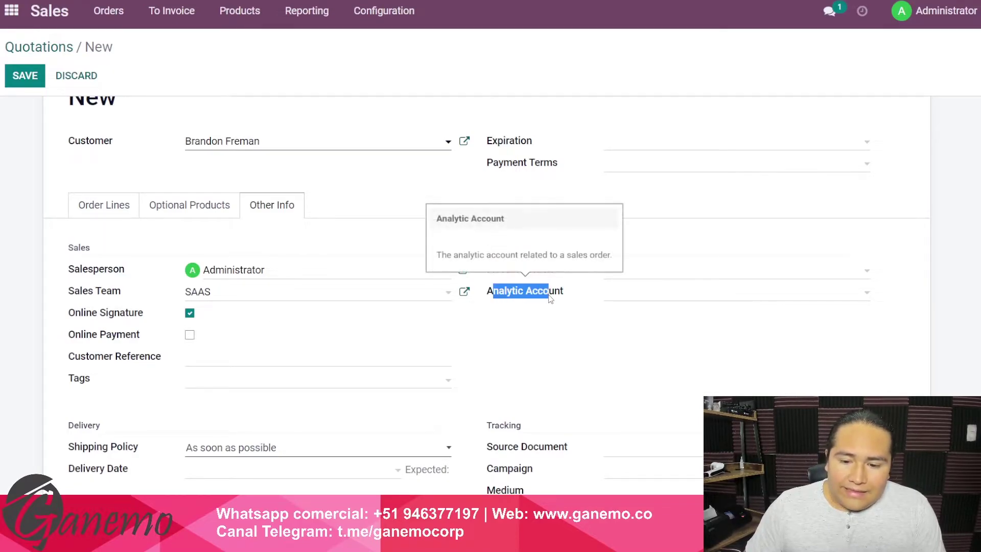
pyautogui.click(554, 343)
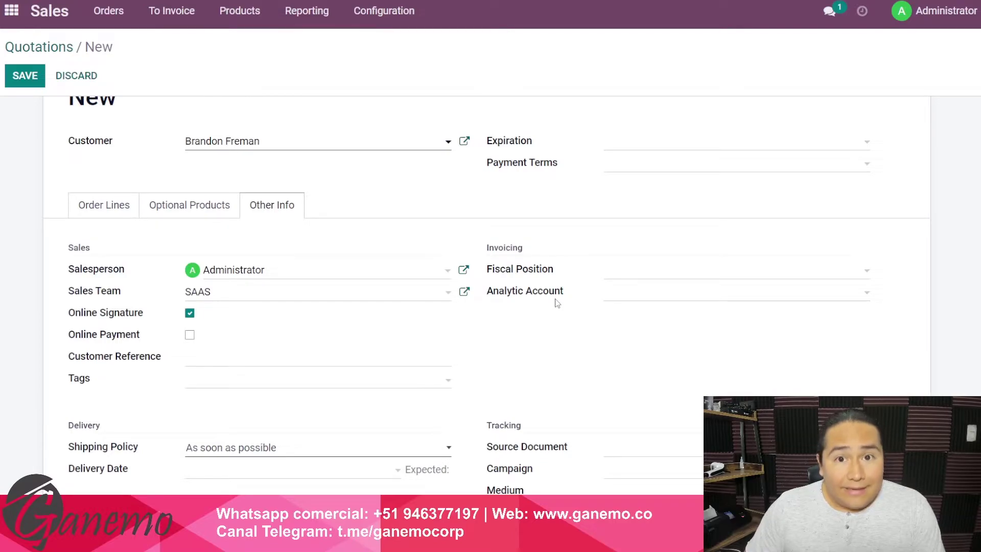
pyautogui.moveTo(494, 301); pyautogui.dragTo(556, 307)
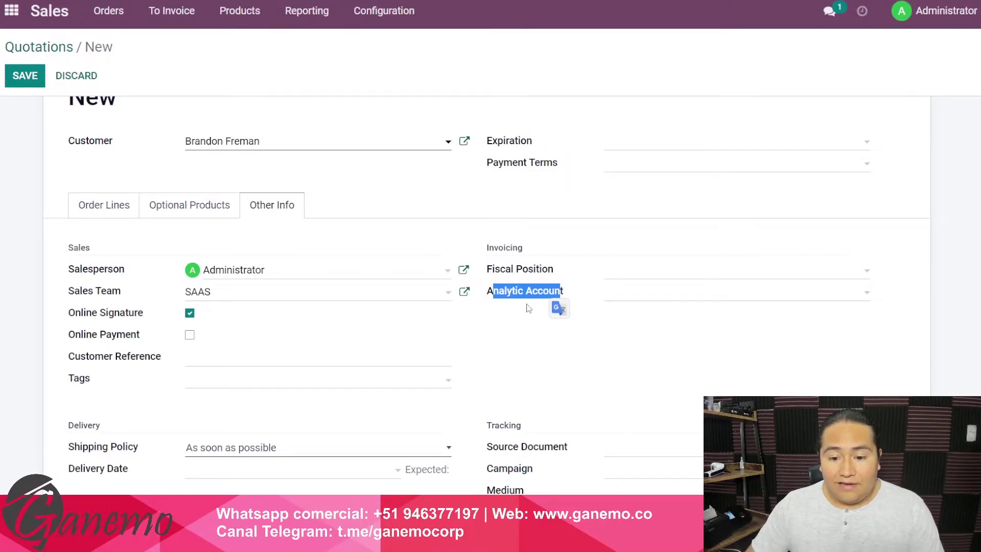
pyautogui.click(529, 307)
pyautogui.moveTo(536, 302)
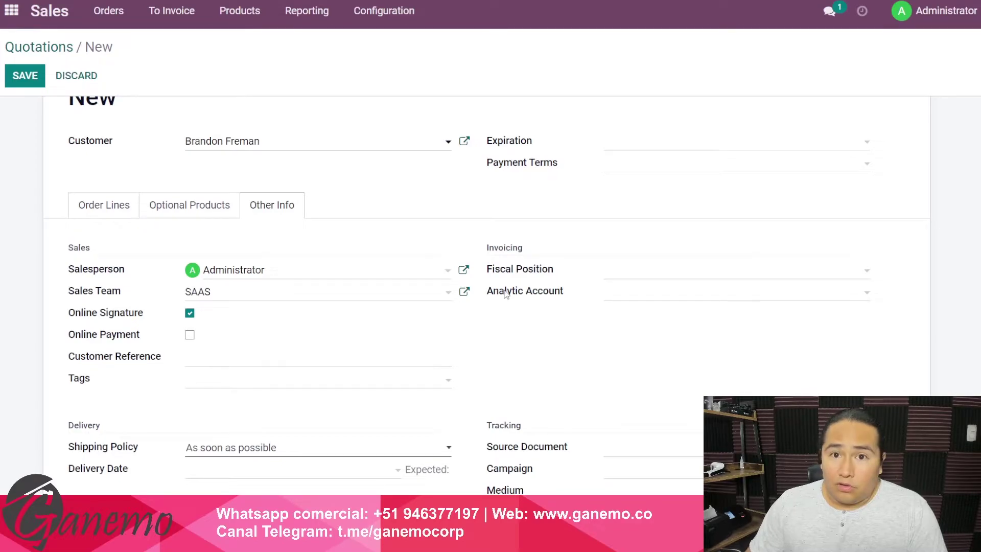
pyautogui.moveTo(503, 295)
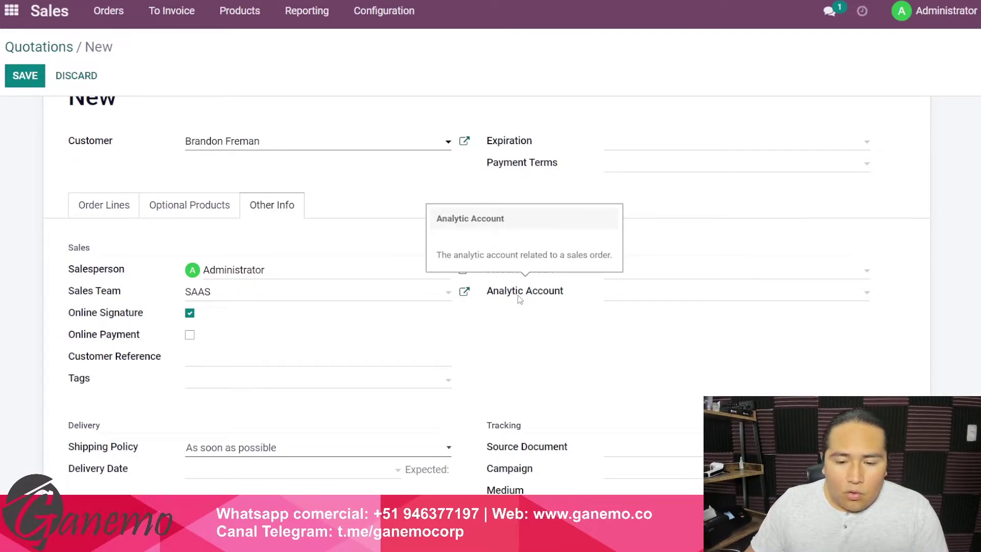
# - Compare the quotation's Sales Team field with its Analytic Account field under the invoicing information
pyautogui.click(520, 298)
pyautogui.click(509, 318)
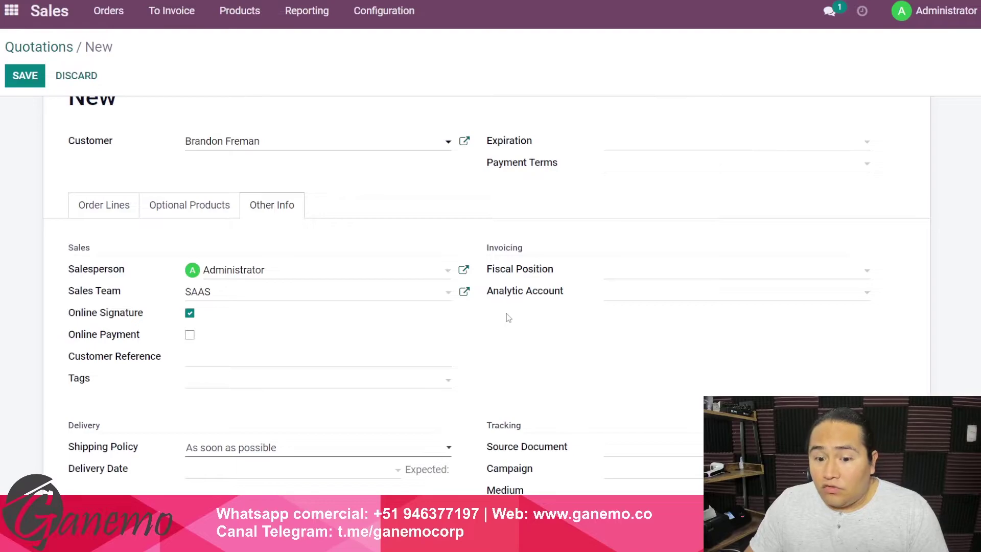
pyautogui.moveTo(488, 291); pyautogui.dragTo(564, 299)
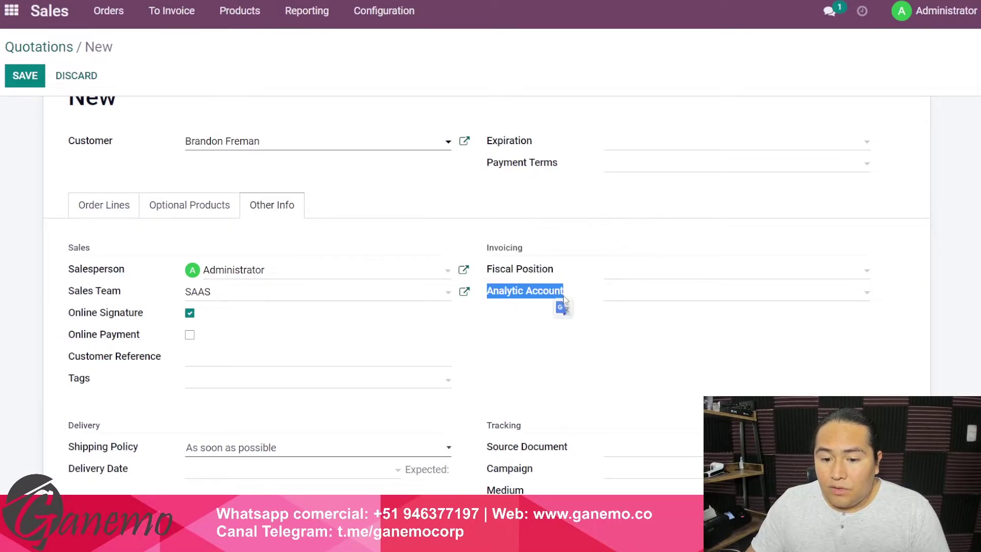
pyautogui.click(536, 310)
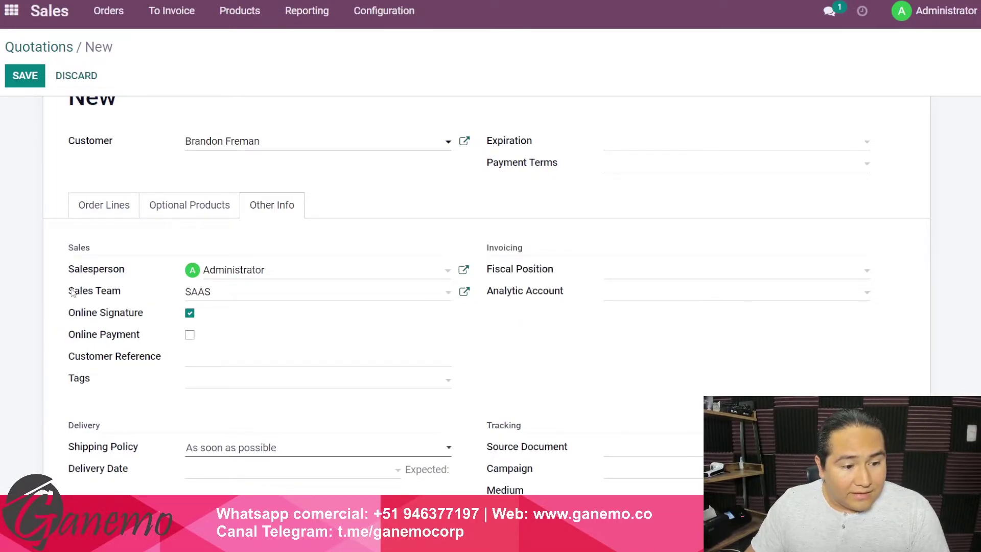
pyautogui.moveTo(70, 291); pyautogui.dragTo(130, 301)
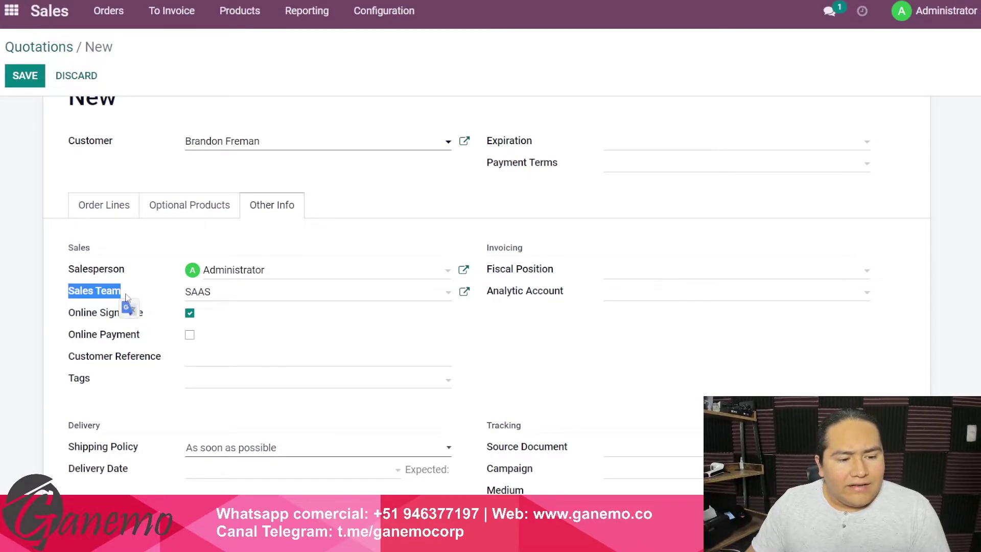
pyautogui.click(123, 296)
pyautogui.moveTo(69, 293); pyautogui.dragTo(124, 300)
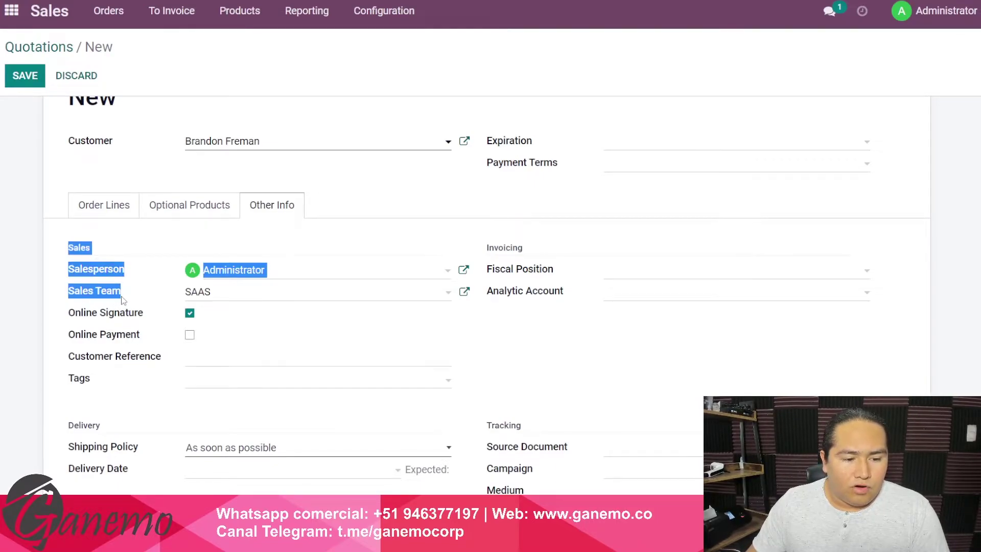
pyautogui.click(200, 292)
pyautogui.click(550, 320)
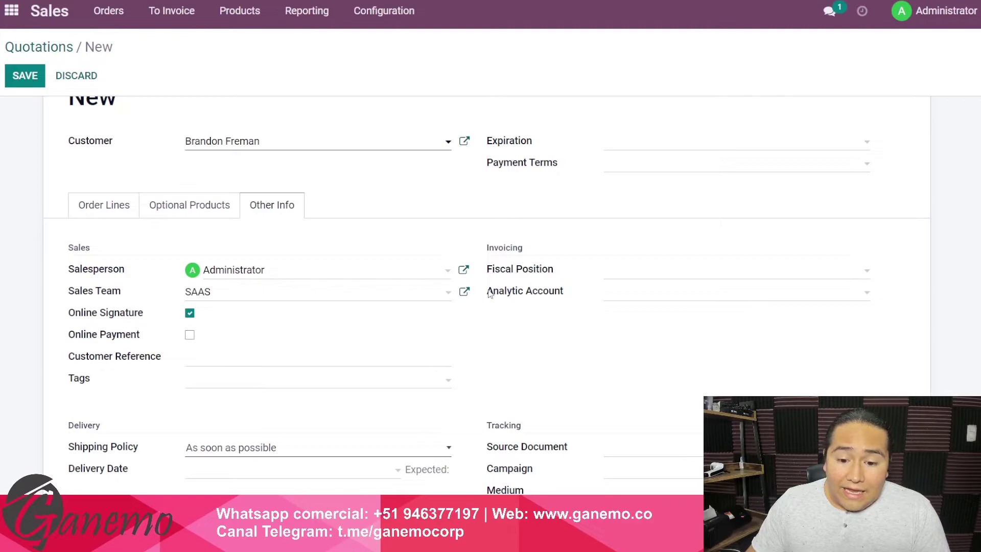
pyautogui.moveTo(488, 292); pyautogui.dragTo(570, 299)
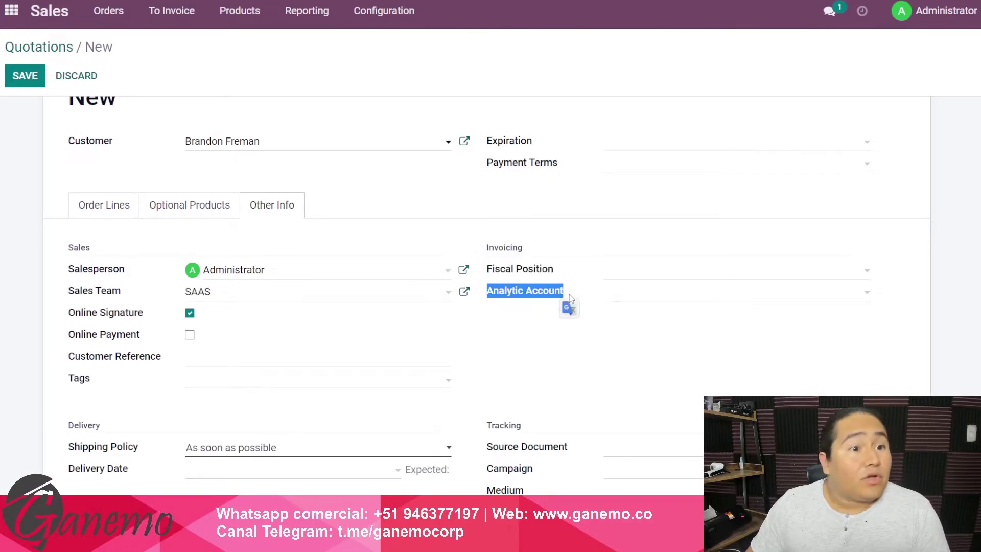
pyautogui.click(530, 325)
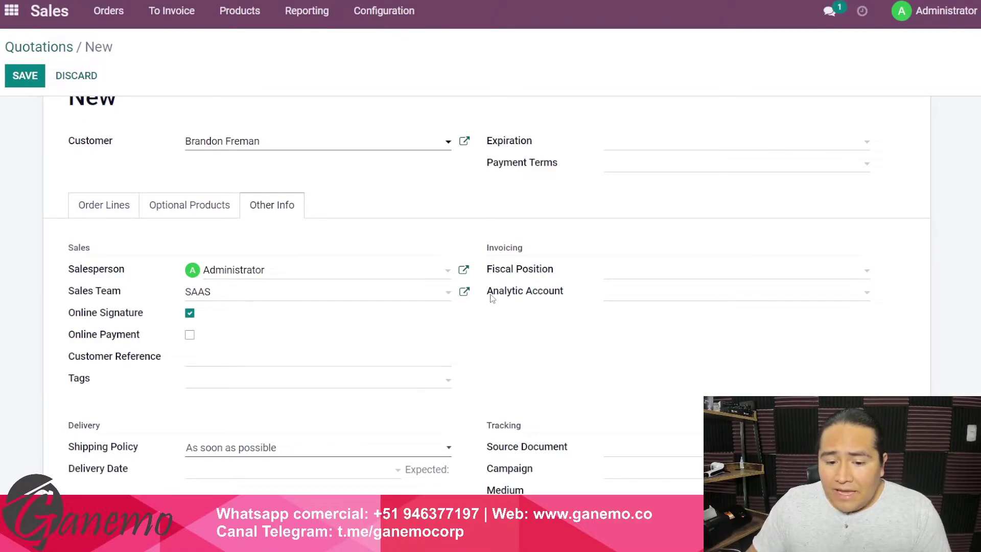
pyautogui.moveTo(491, 294); pyautogui.dragTo(558, 304)
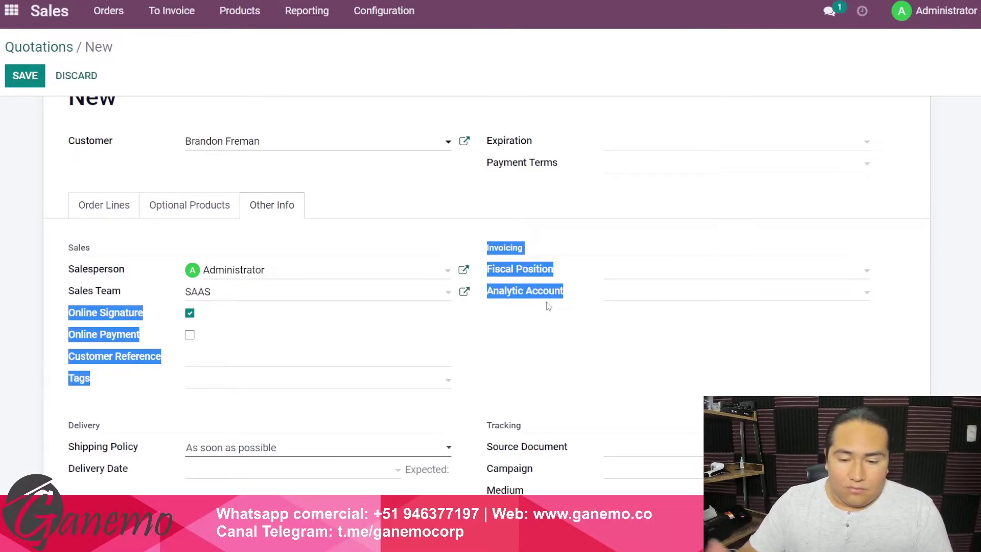
pyautogui.click(549, 305)
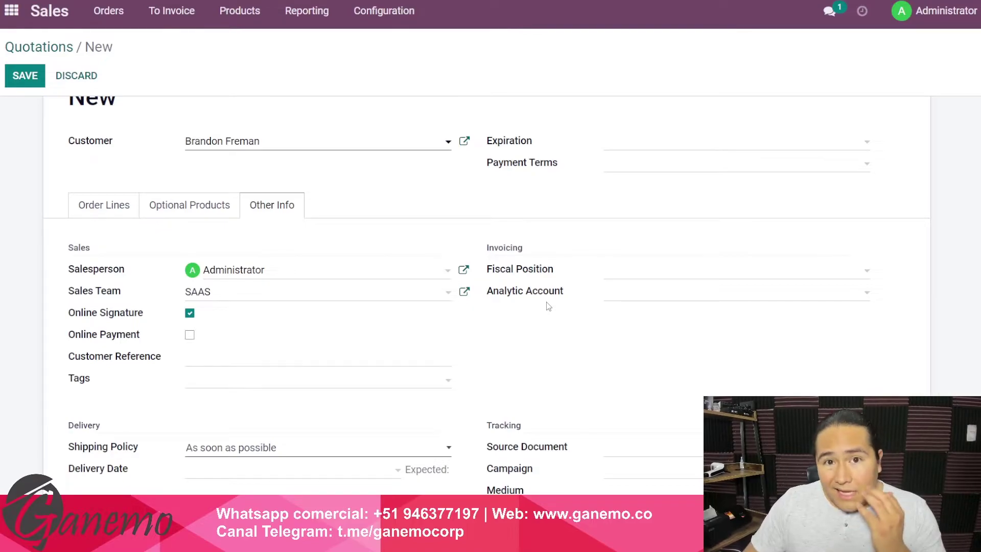
# - Create an analytic account named SAAS from the quotation, clear the account's customer and save it
pyautogui.click(618, 299)
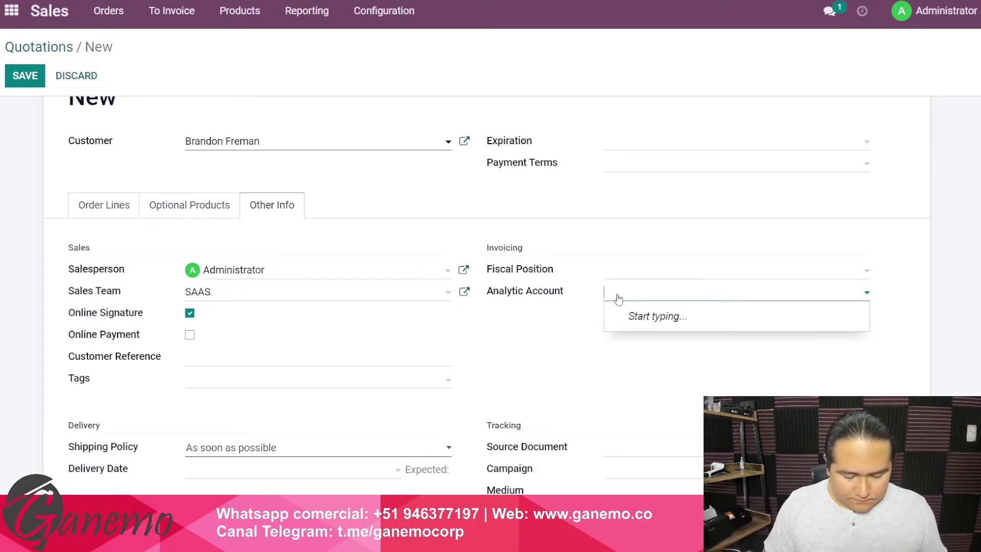
pyautogui.write('SAAS')
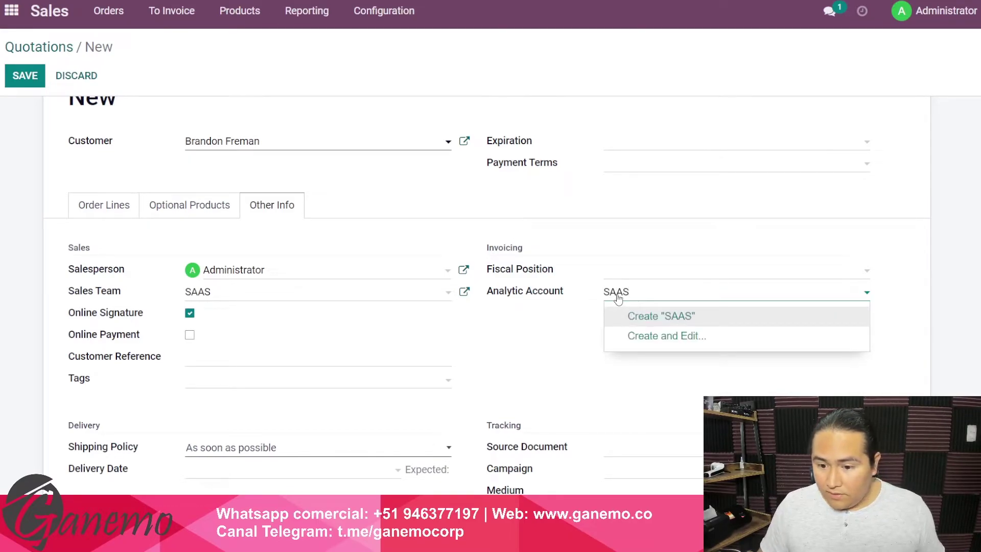
pyautogui.press('Return')
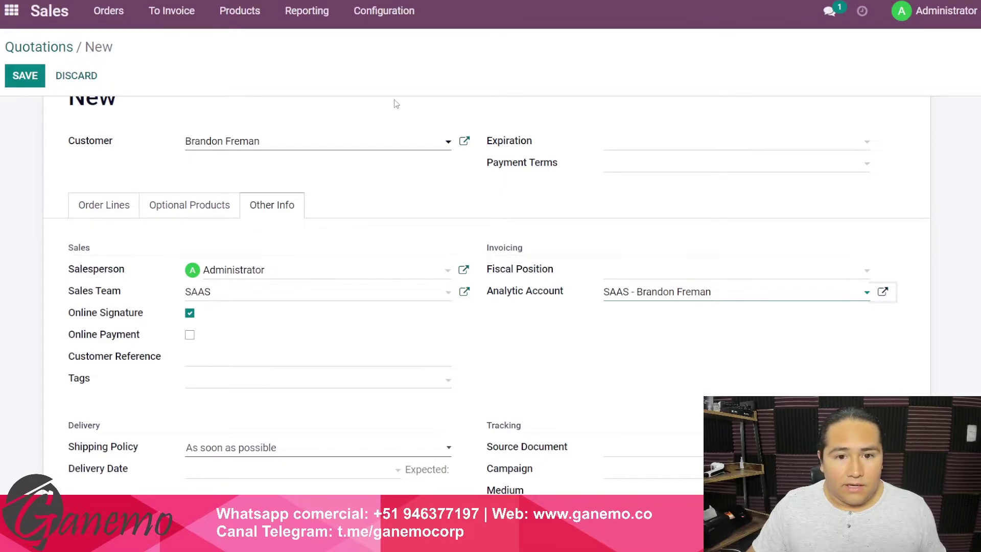
pyautogui.press('Tab')
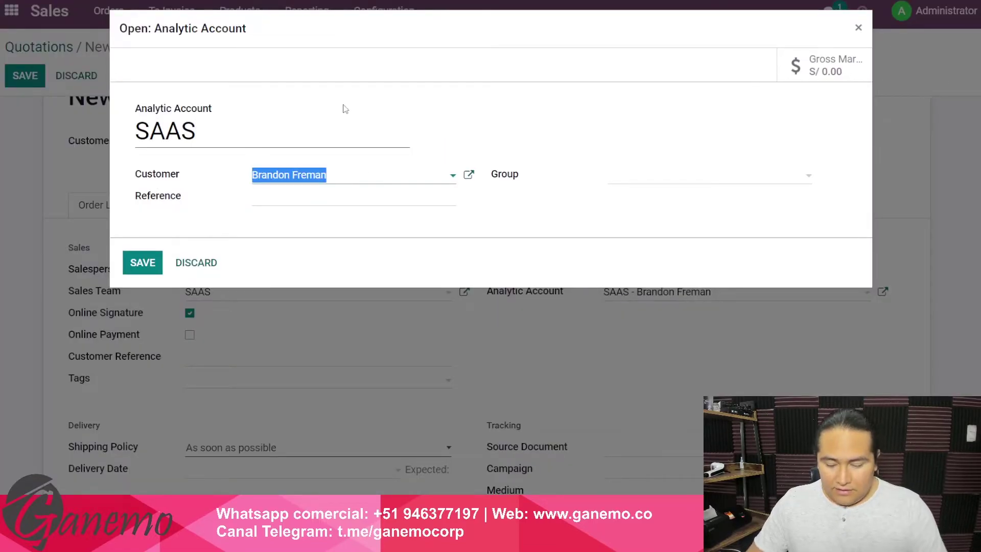
pyautogui.press('BackSpace')
pyautogui.click(139, 262)
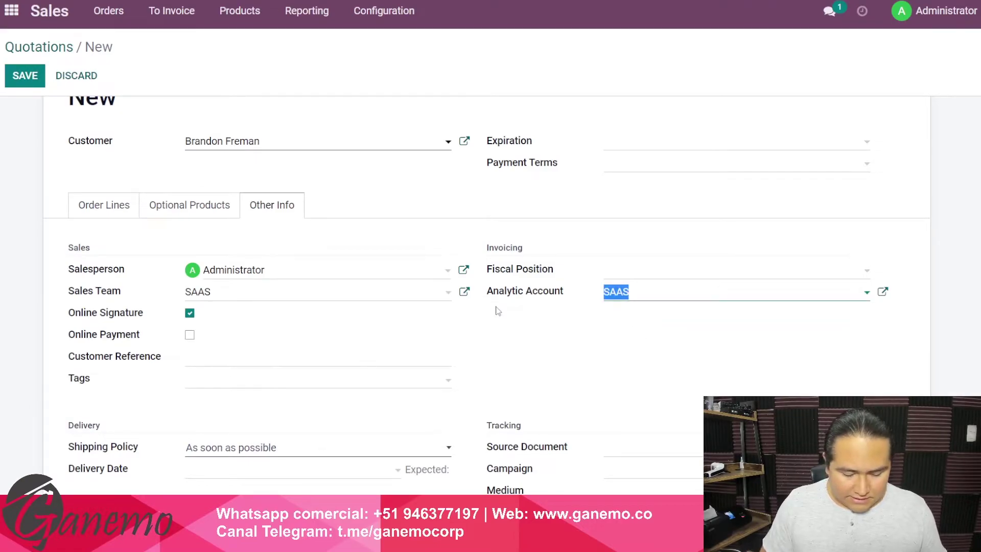
# - Create a second analytic account named BPO from the quotation and reassign the quotation to the SAAS analytic account
pyautogui.write('BPO')
pyautogui.press('Return')
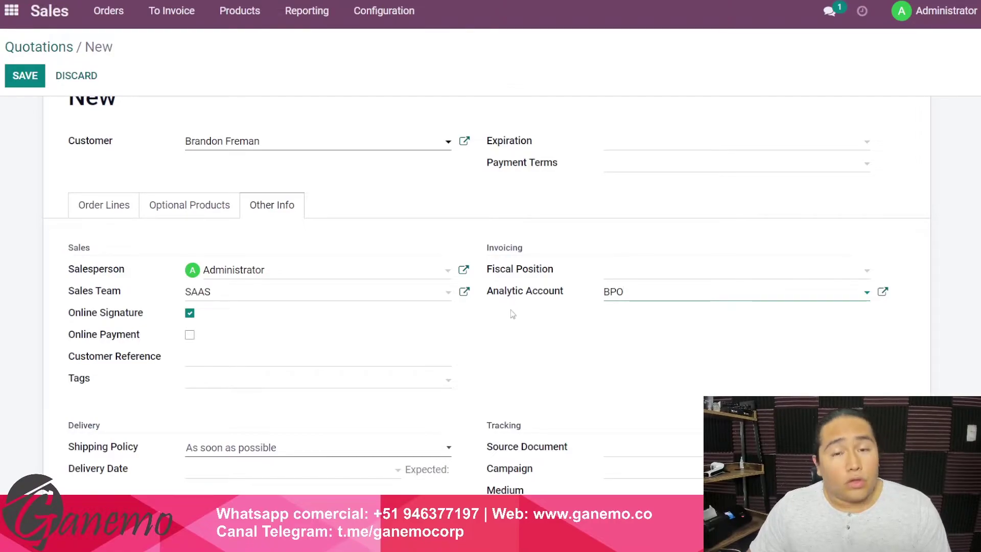
pyautogui.click(658, 296)
pyautogui.click(533, 308)
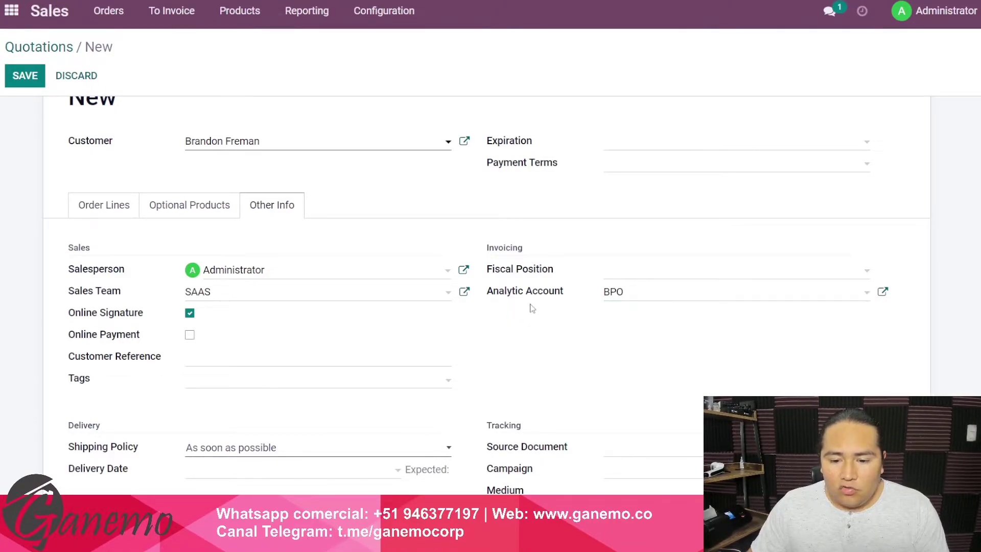
pyautogui.click(646, 295)
pyautogui.click(634, 336)
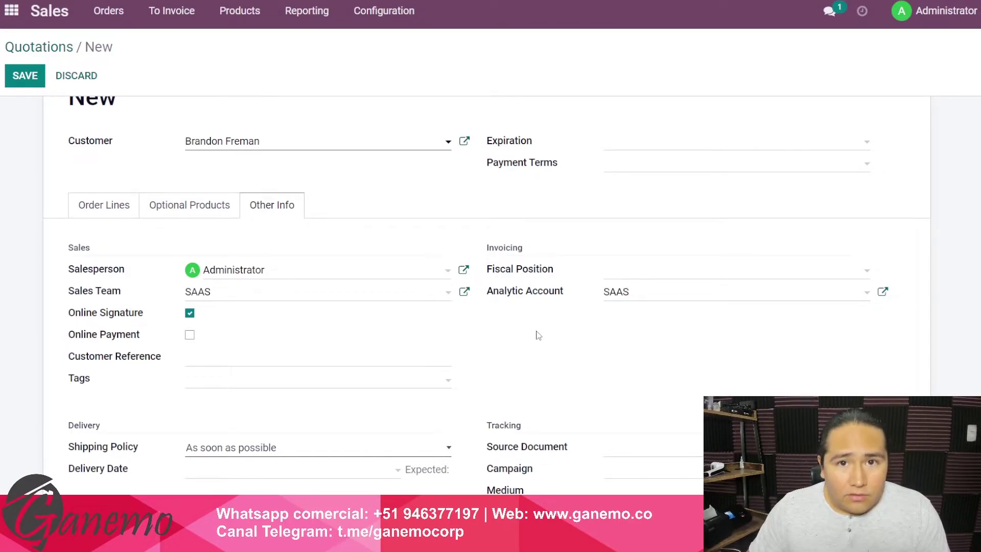
# - Clear the quotation's Analytic Account field while keeping SAAS as its sales team
pyautogui.moveTo(70, 293); pyautogui.dragTo(123, 292)
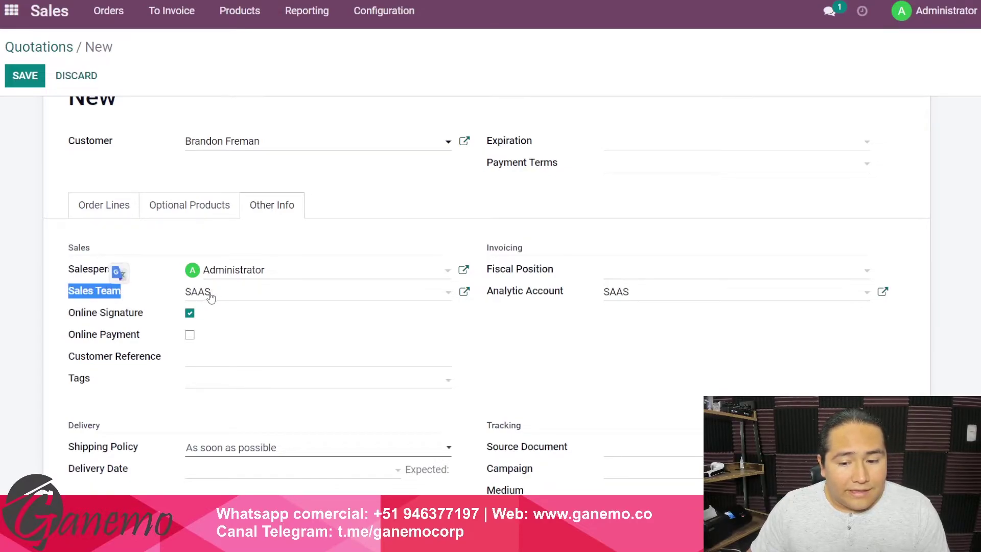
pyautogui.moveTo(499, 292); pyautogui.dragTo(582, 300)
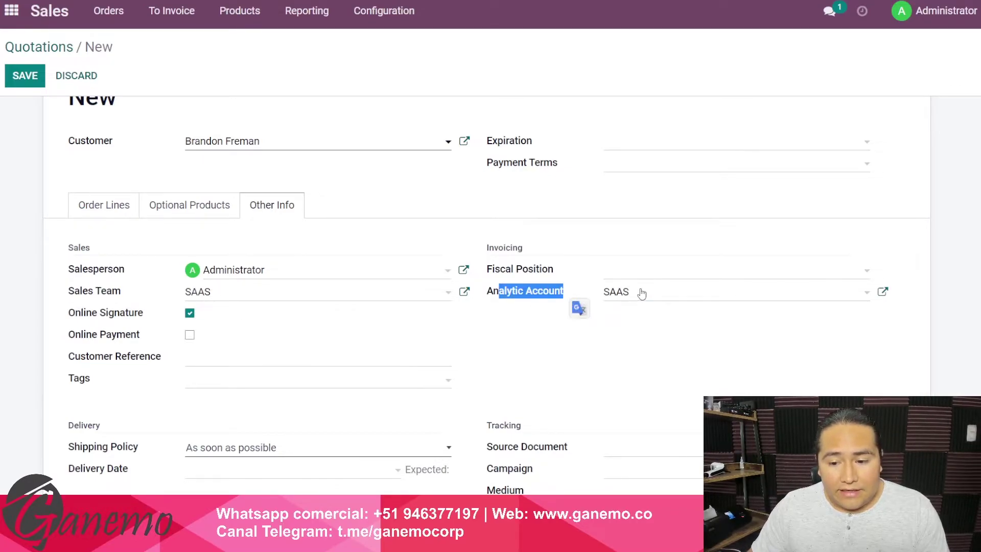
pyautogui.press('Tab')
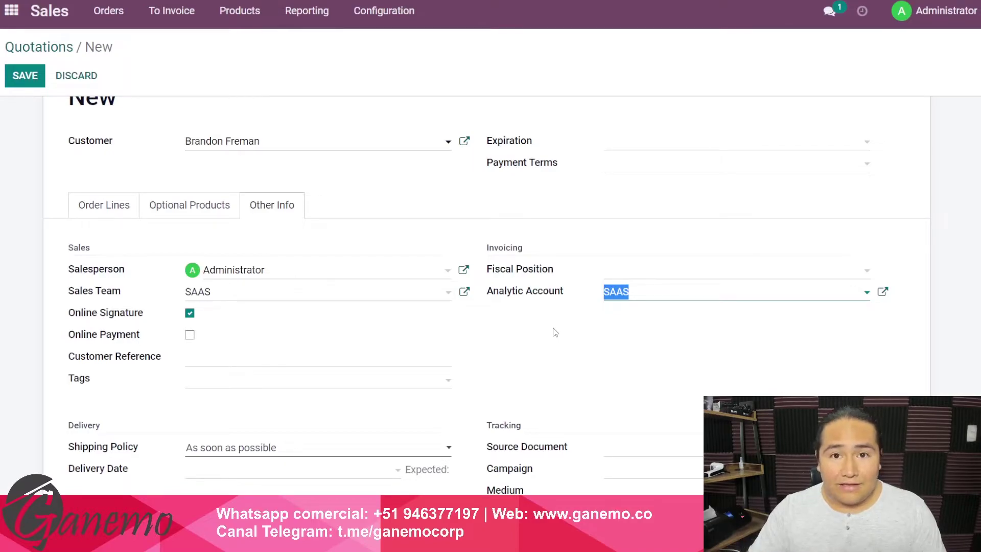
pyautogui.press('BackSpace')
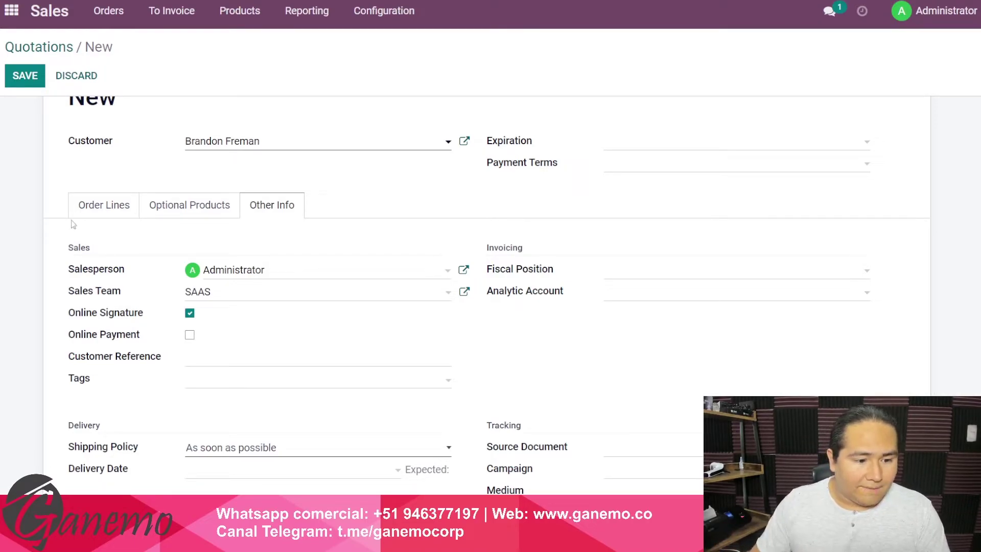
# - Set the quotation's analytic account to SAAS to match its sales team
pyautogui.moveTo(68, 291); pyautogui.dragTo(122, 295)
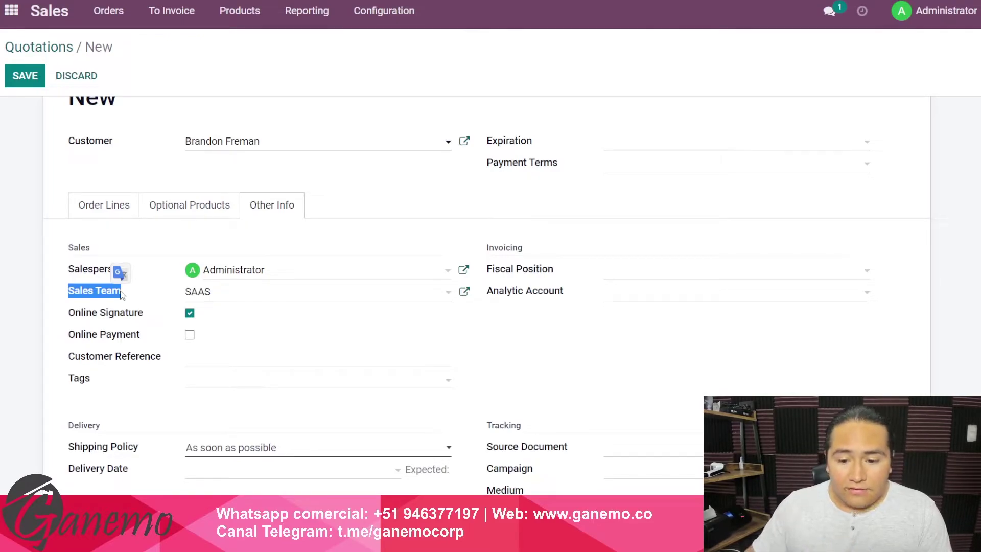
pyautogui.moveTo(487, 292); pyautogui.dragTo(568, 305)
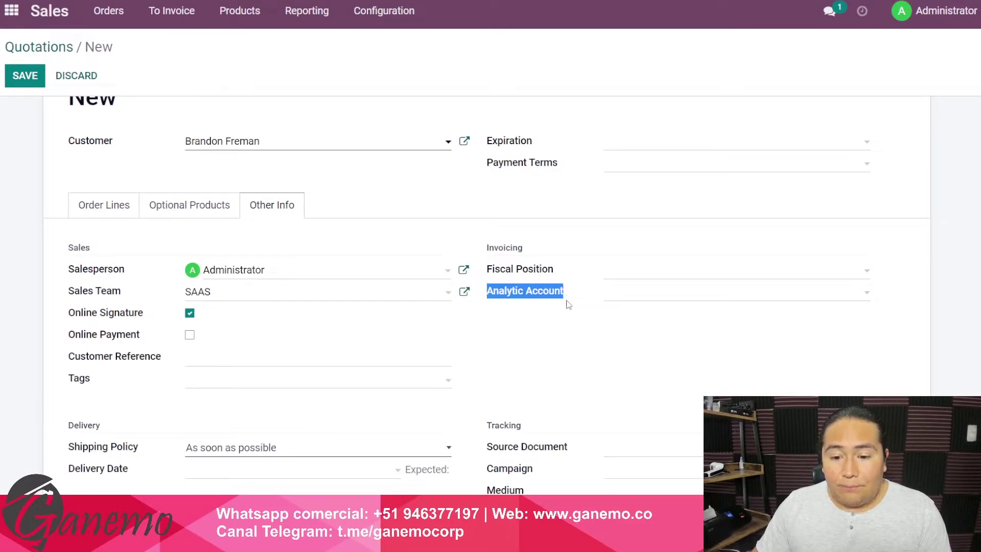
pyautogui.click(559, 341)
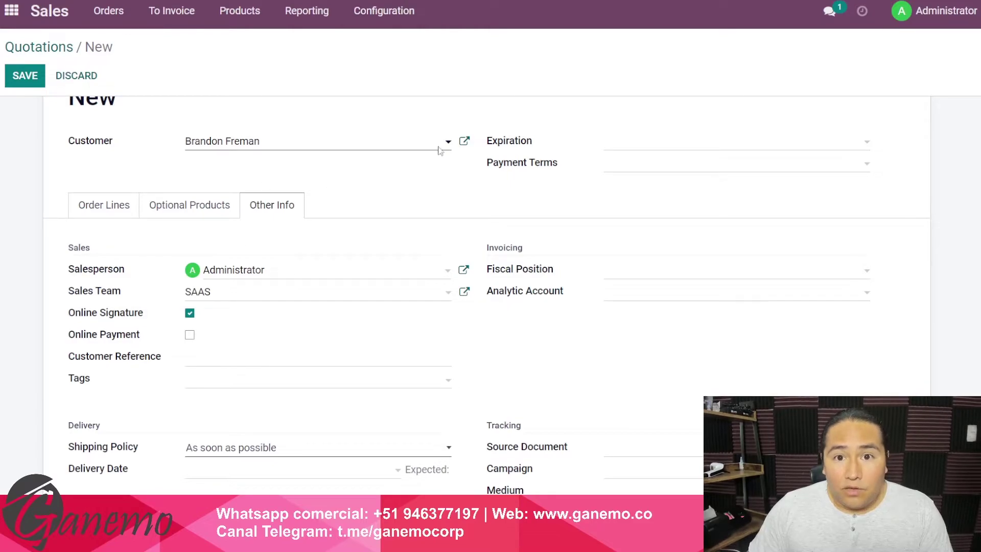
pyautogui.click(644, 301)
pyautogui.click(639, 338)
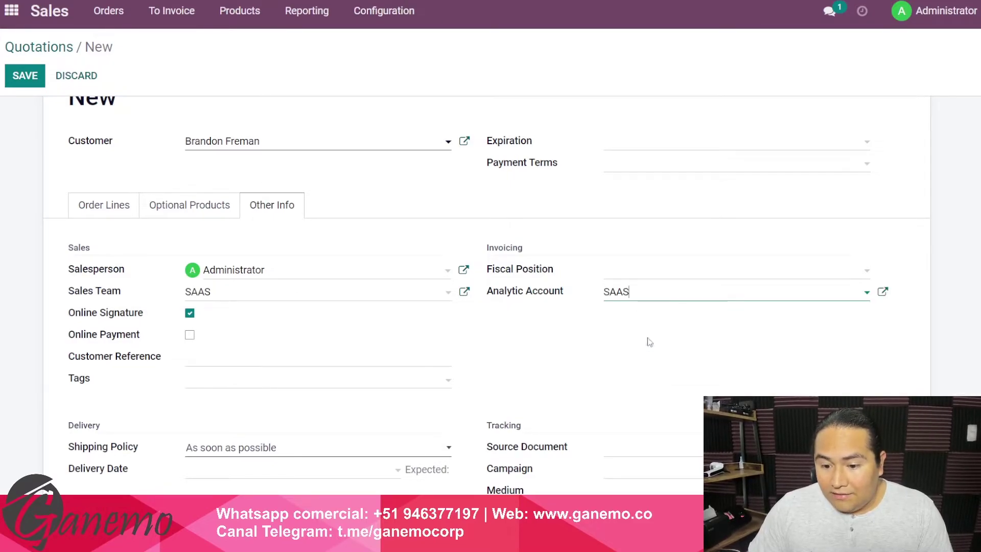
# - Check the sales teams available for the quotation and review how its team relates to the assigned analytic account
pyautogui.moveTo(75, 292); pyautogui.dragTo(113, 301)
pyautogui.click(36, 298)
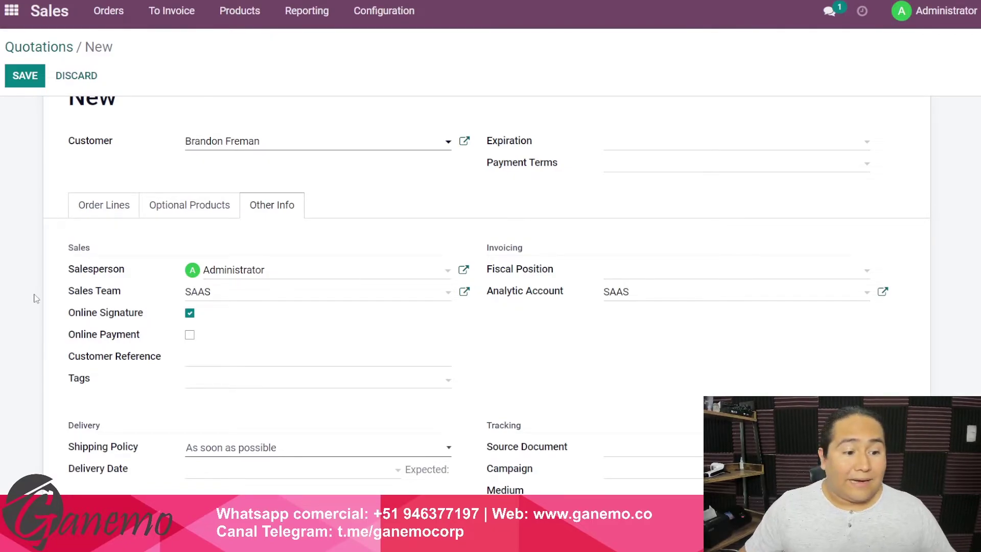
pyautogui.moveTo(69, 290); pyautogui.dragTo(105, 301)
pyautogui.click(25, 314)
pyautogui.click(81, 295)
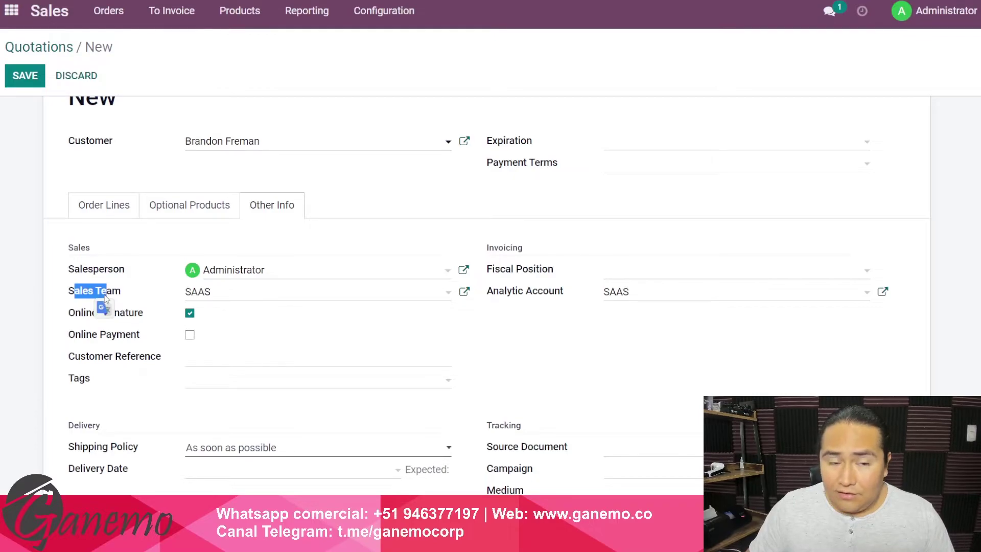
pyautogui.click(105, 301)
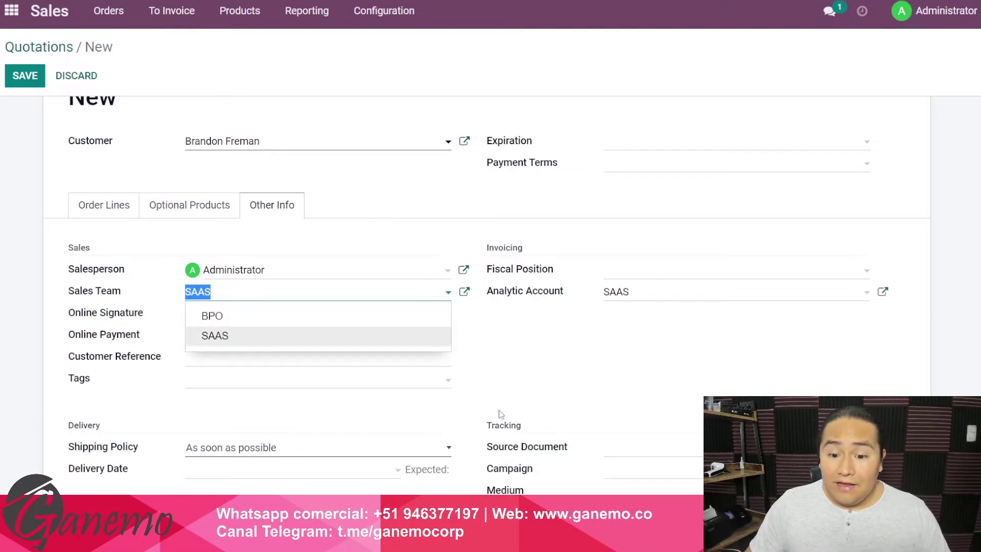
pyautogui.click(526, 390)
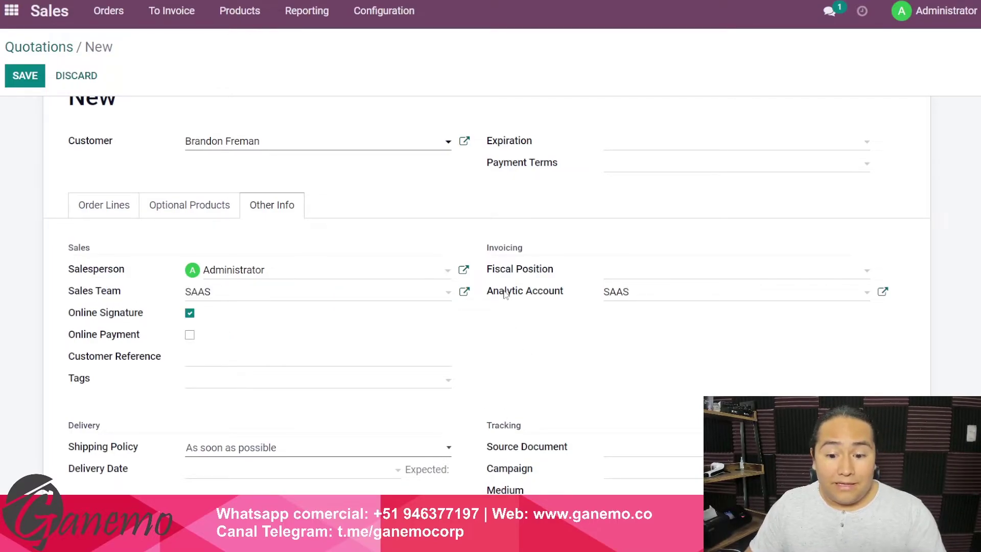
pyautogui.moveTo(500, 291); pyautogui.dragTo(558, 301)
pyautogui.click(607, 366)
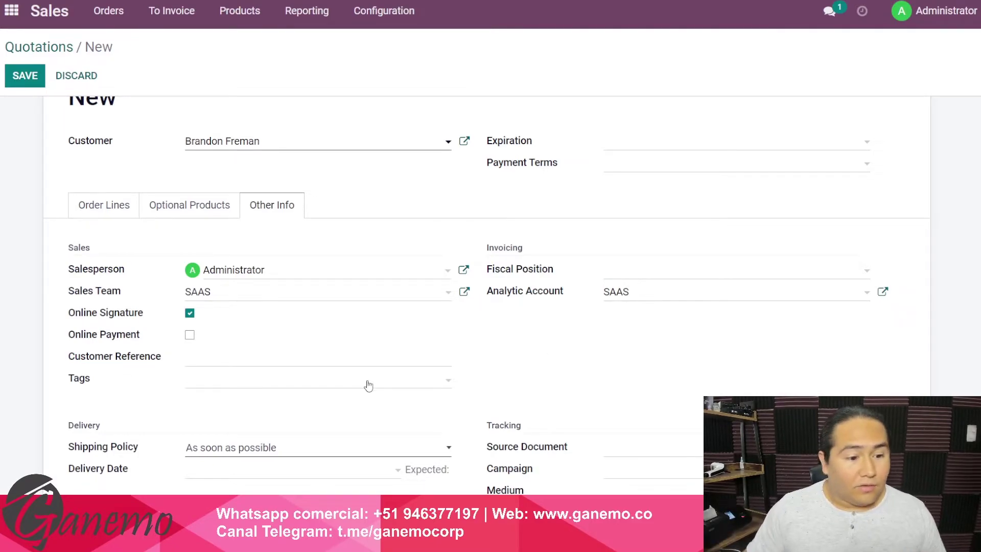
pyautogui.moveTo(75, 290); pyautogui.dragTo(118, 299)
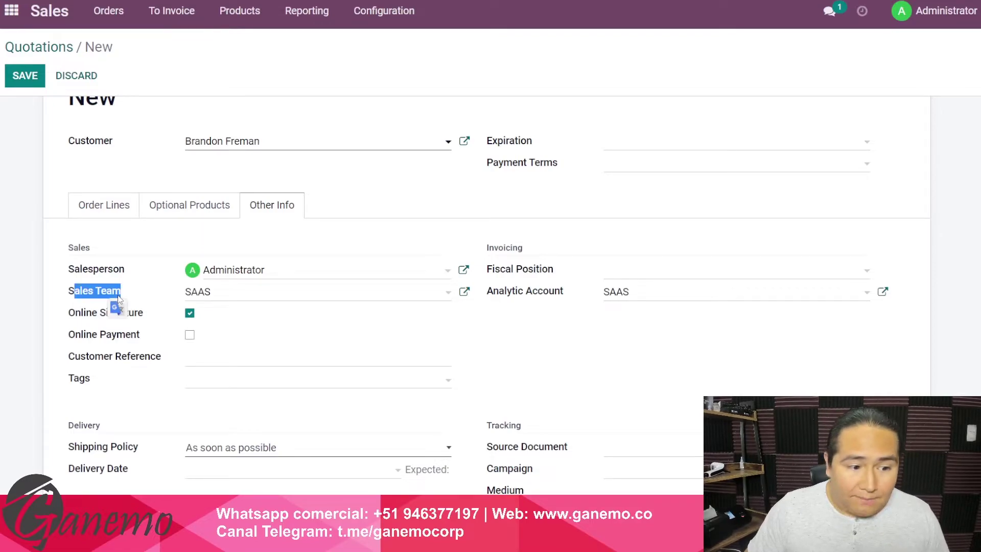
pyautogui.moveTo(498, 292); pyautogui.dragTo(558, 294)
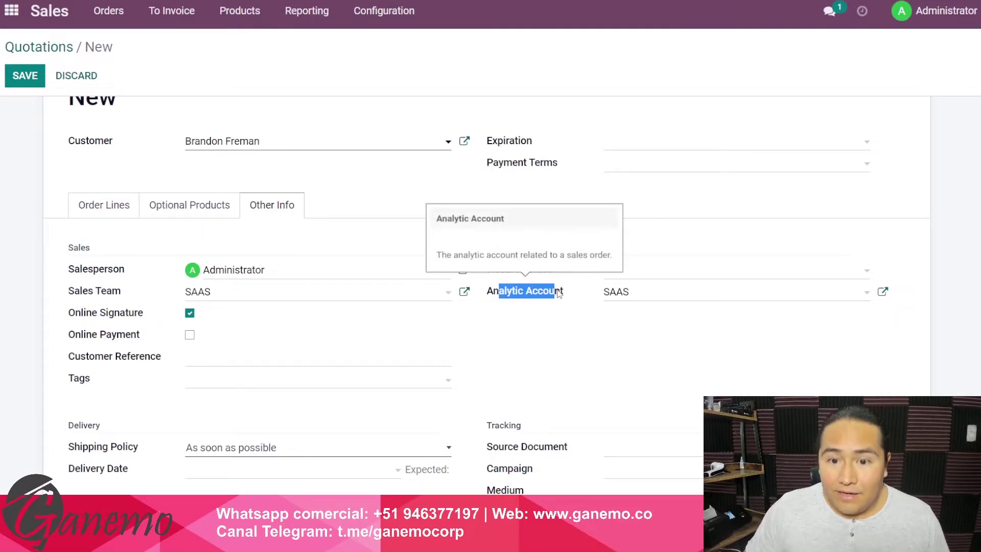
pyautogui.click(558, 312)
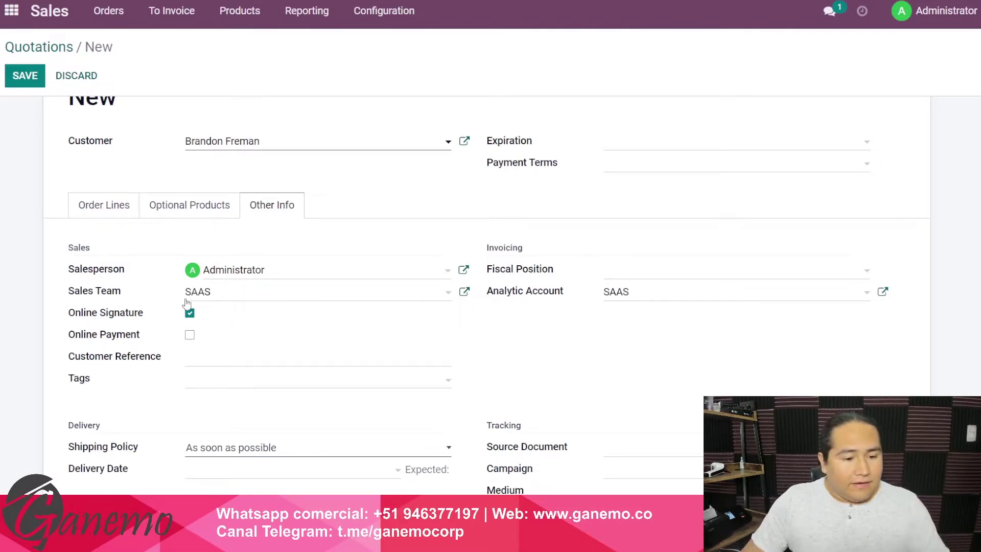
pyautogui.moveTo(68, 296); pyautogui.dragTo(109, 301)
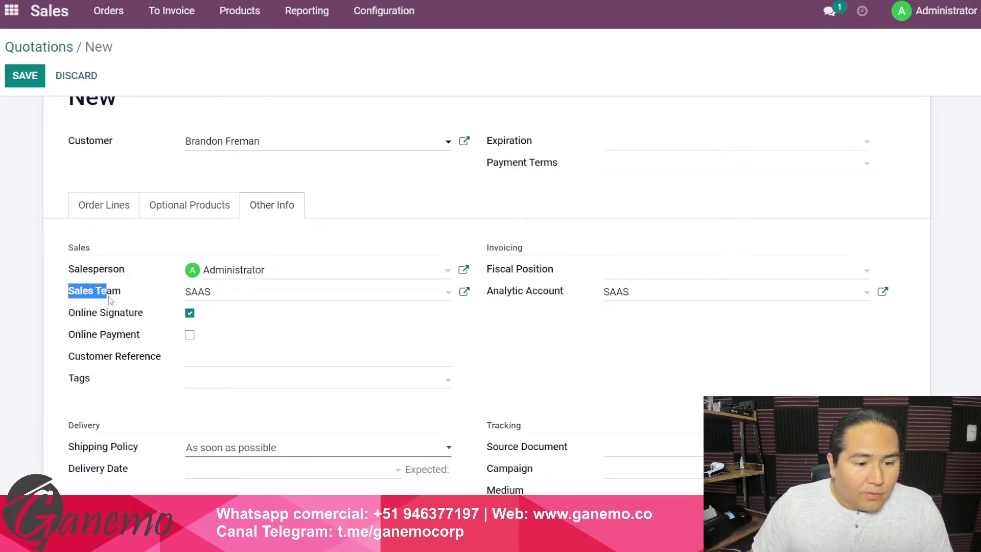
# - Review the quotation's Salesperson and Analytic Account fields
pyautogui.moveTo(75, 270); pyautogui.dragTo(120, 279)
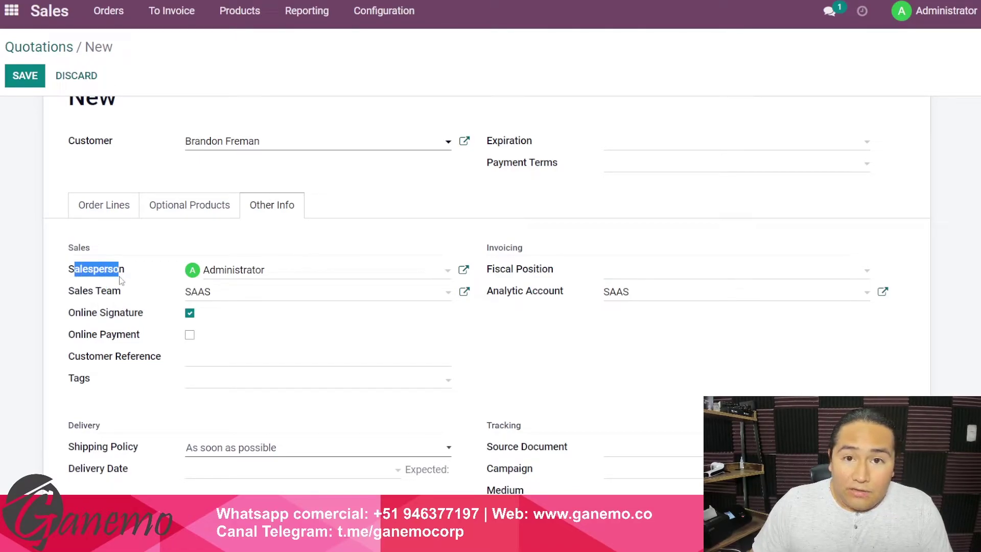
pyautogui.click(44, 310)
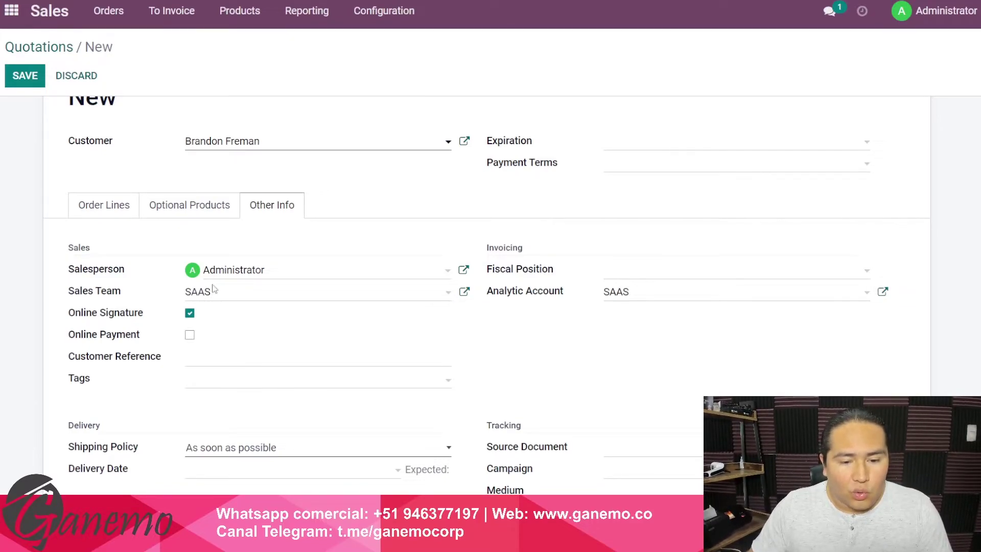
pyautogui.moveTo(495, 292); pyautogui.dragTo(562, 304)
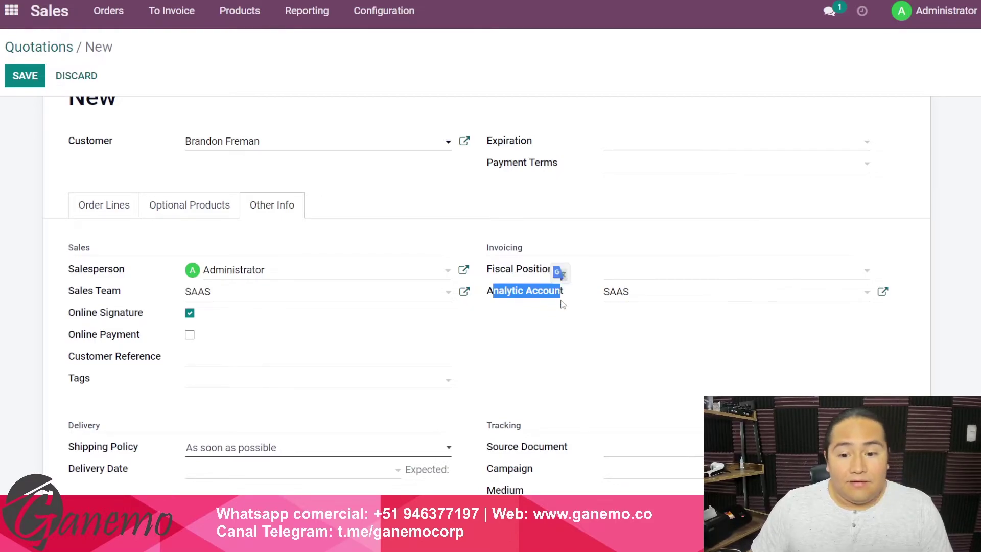
pyautogui.click(540, 317)
pyautogui.moveTo(506, 297)
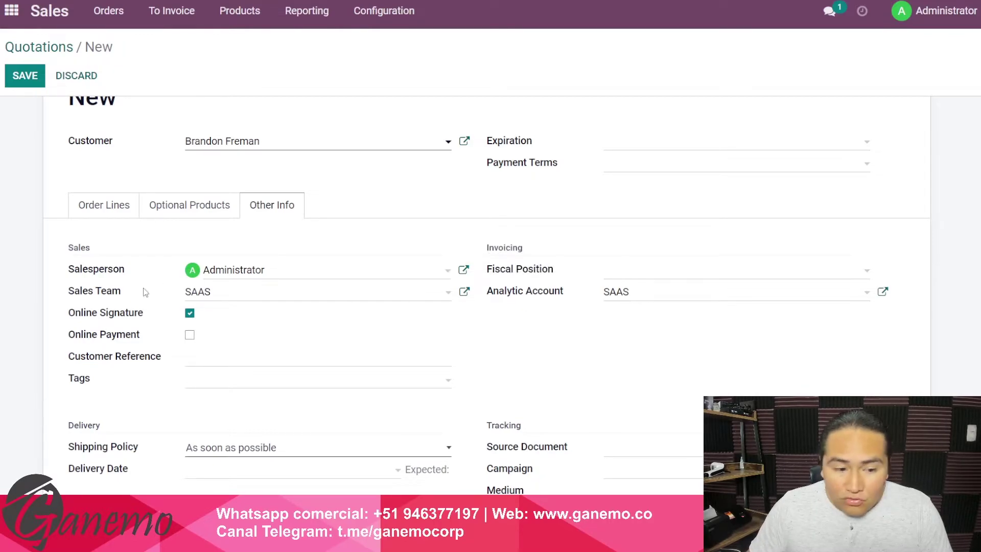
# - Compare the quotation's empty order lines and optional products with the sales and invoicing details under Other Info
pyautogui.click(117, 208)
pyautogui.scroll(-2, 269, 246)
pyautogui.moveTo(23, 108); pyautogui.dragTo(300, 235)
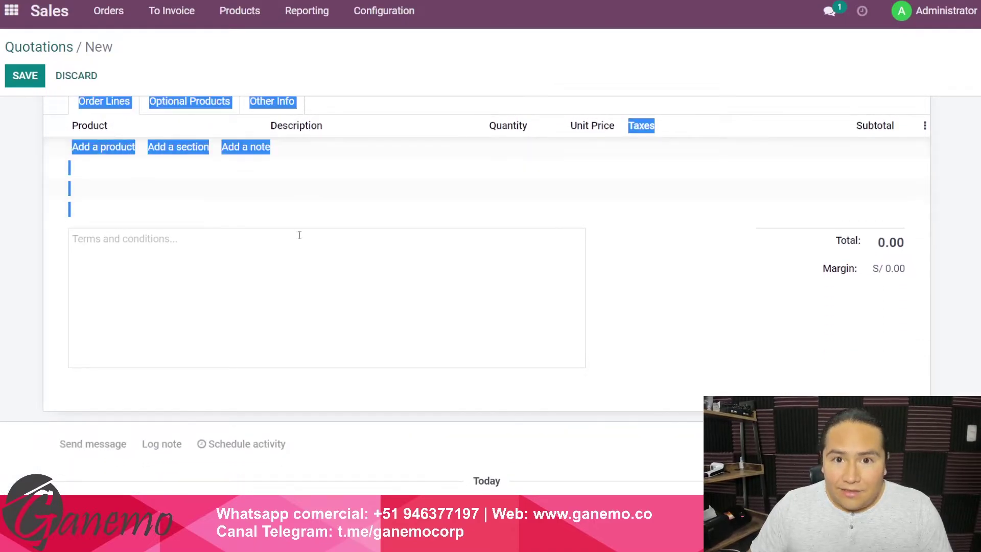
pyautogui.scroll(2, 408, 353)
pyautogui.click(408, 364)
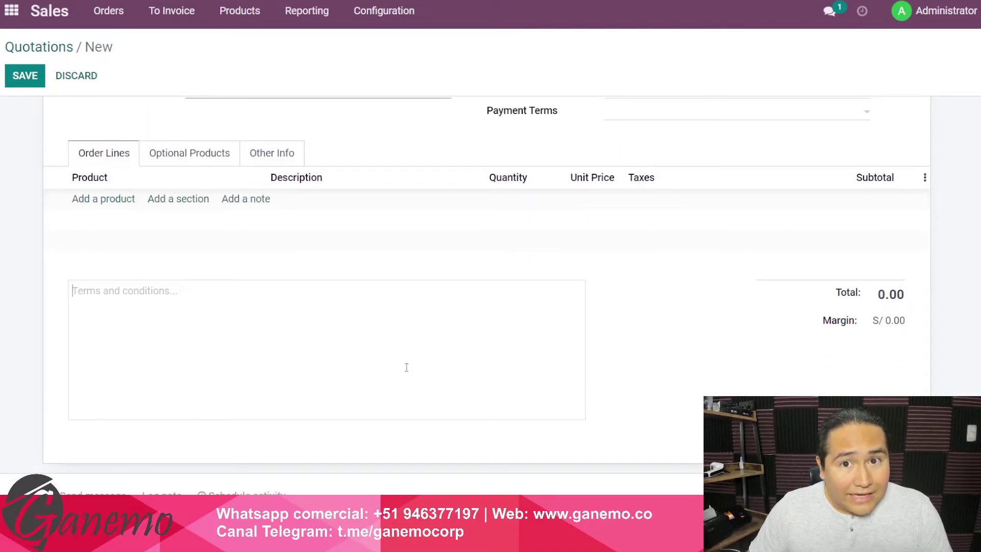
pyautogui.scroll(2, 408, 373)
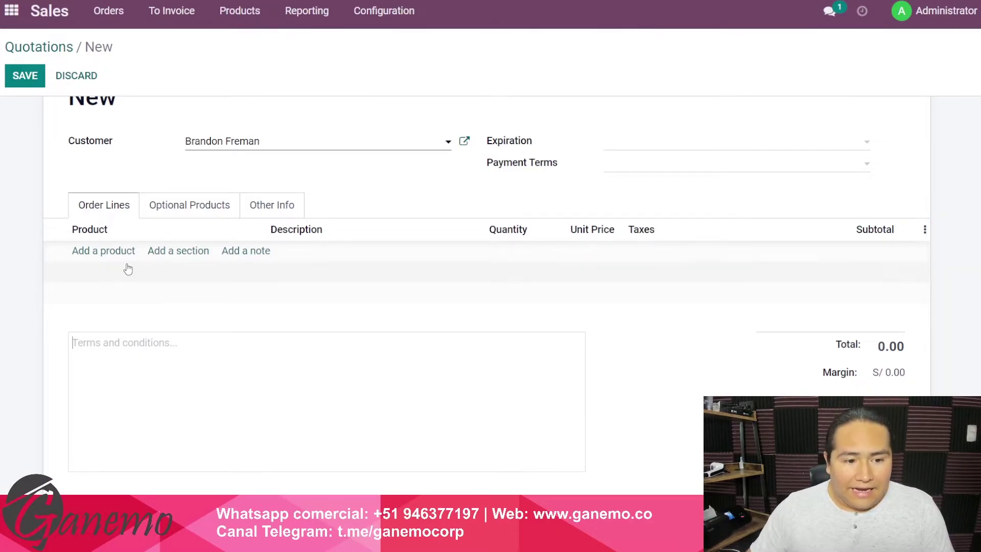
pyautogui.click(202, 206)
pyautogui.click(252, 206)
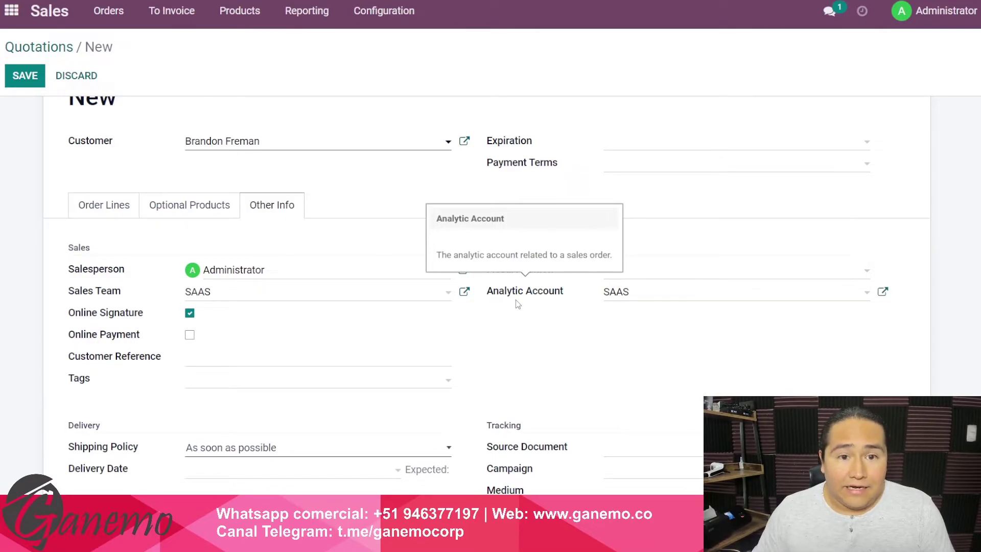
pyautogui.click(102, 207)
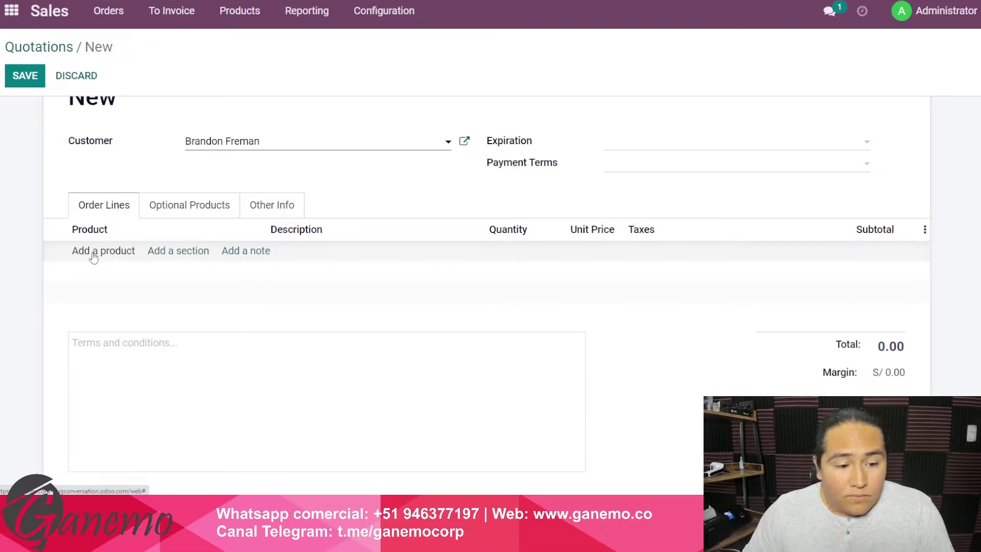
pyautogui.click(226, 210)
pyautogui.click(253, 204)
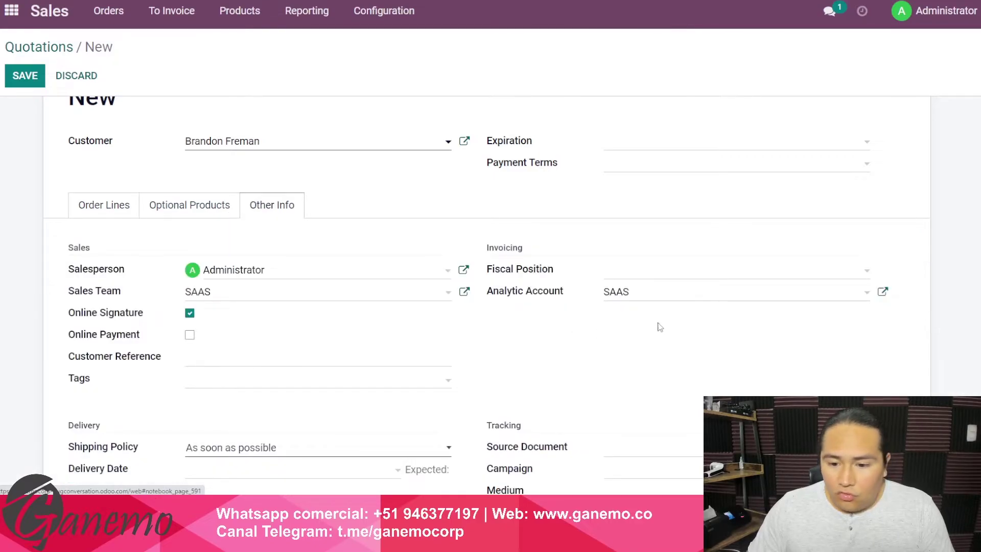
# - Clear the quotation's analytic account, look over the order lines, and assign the SAAS analytic account again
pyautogui.moveTo(651, 294); pyautogui.dragTo(577, 298)
pyautogui.press('BackSpace')
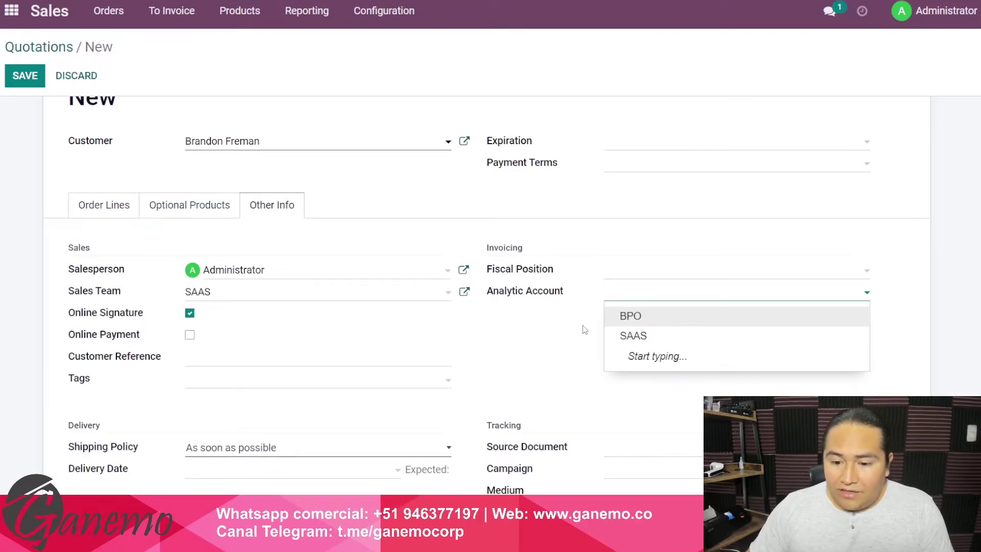
pyautogui.click(585, 329)
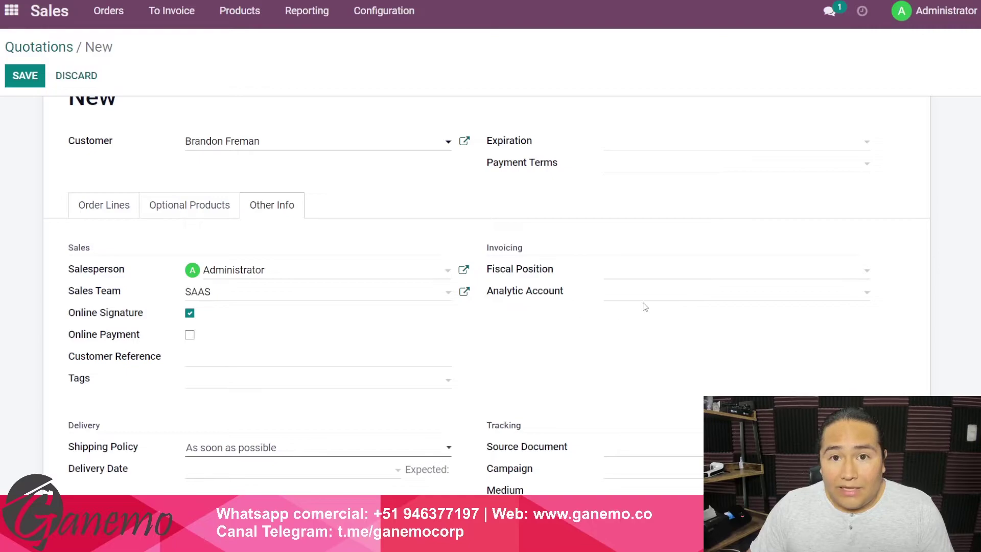
pyautogui.click(108, 213)
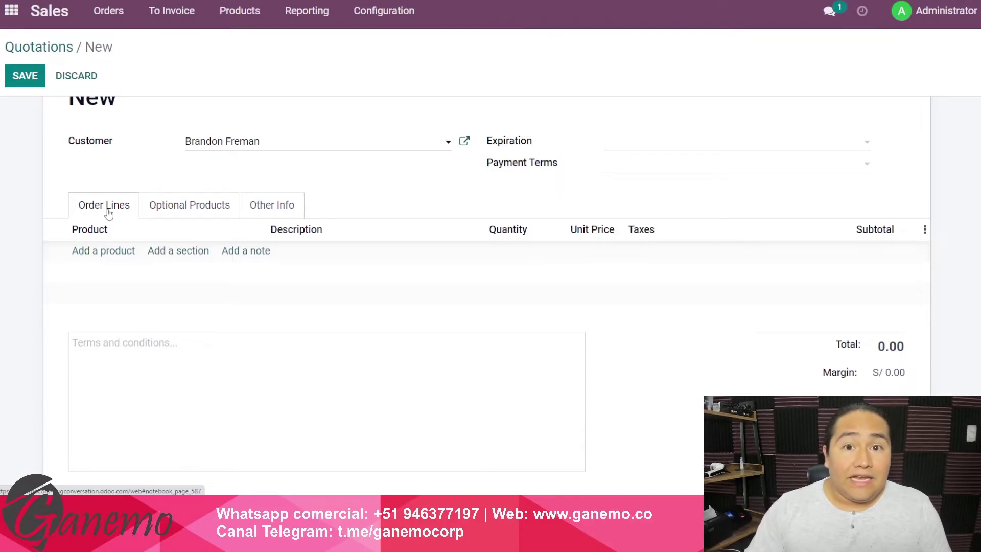
pyautogui.click(272, 211)
pyautogui.moveTo(493, 292); pyautogui.dragTo(610, 296)
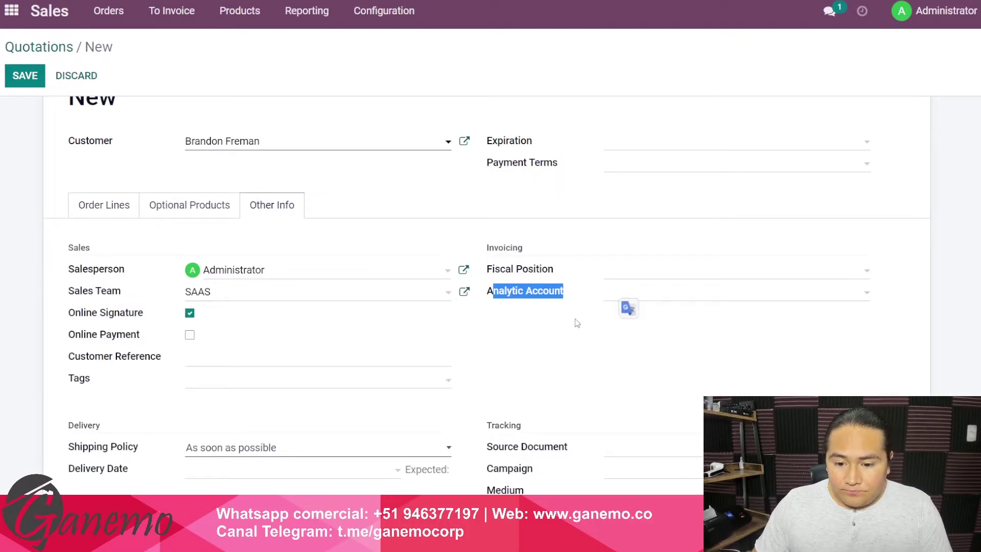
pyautogui.click(559, 288)
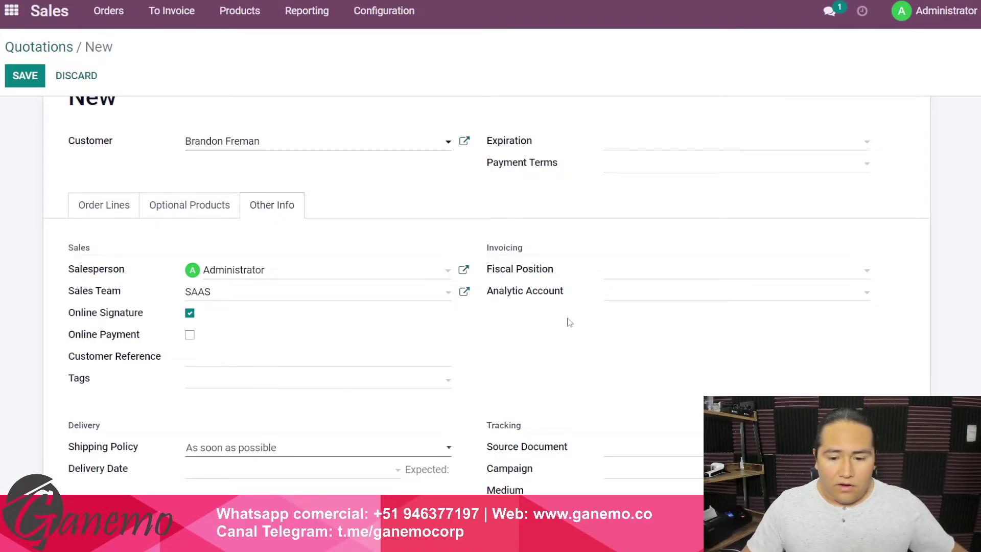
pyautogui.click(645, 292)
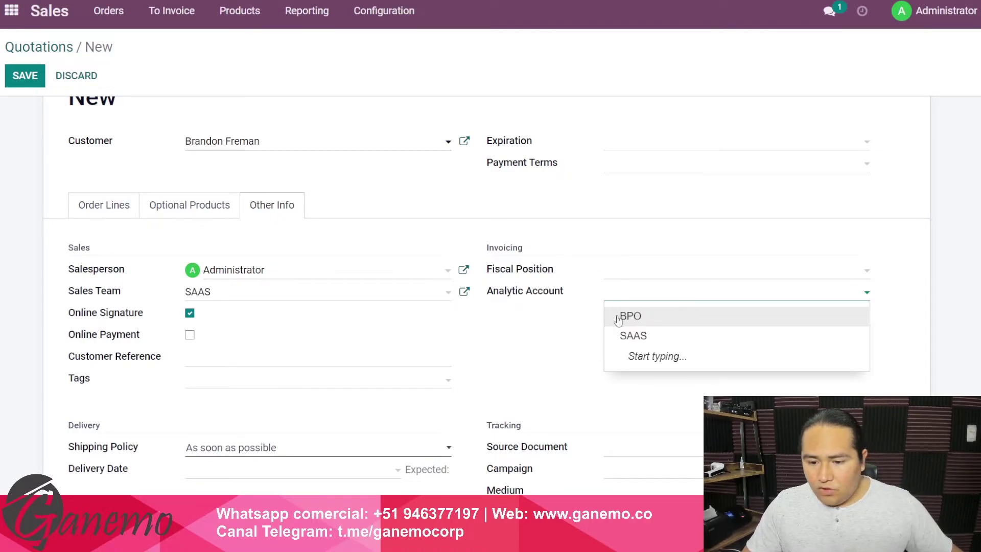
# - Add 10 units of Producto 1 and 2 units of Producto 2 to the order lines and confirm the quotation
pyautogui.click(104, 204)
pyautogui.click(110, 250)
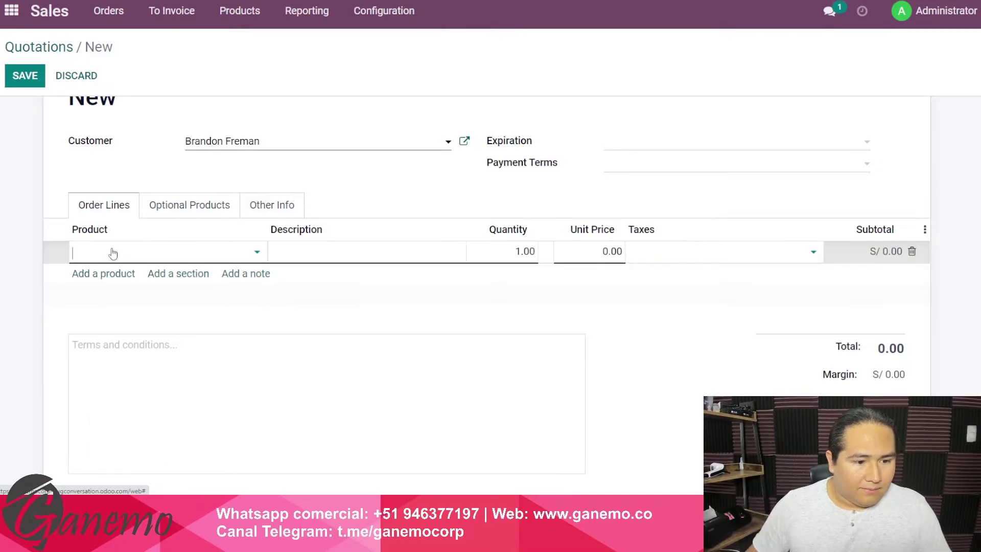
pyautogui.click(113, 253)
pyautogui.press('Return')
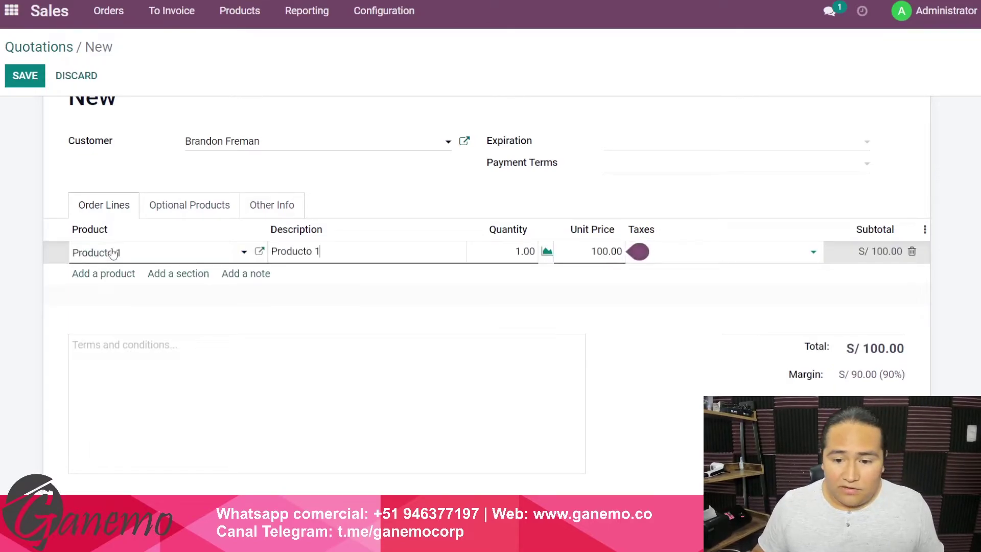
pyautogui.write('10')
pyautogui.press('Tab')
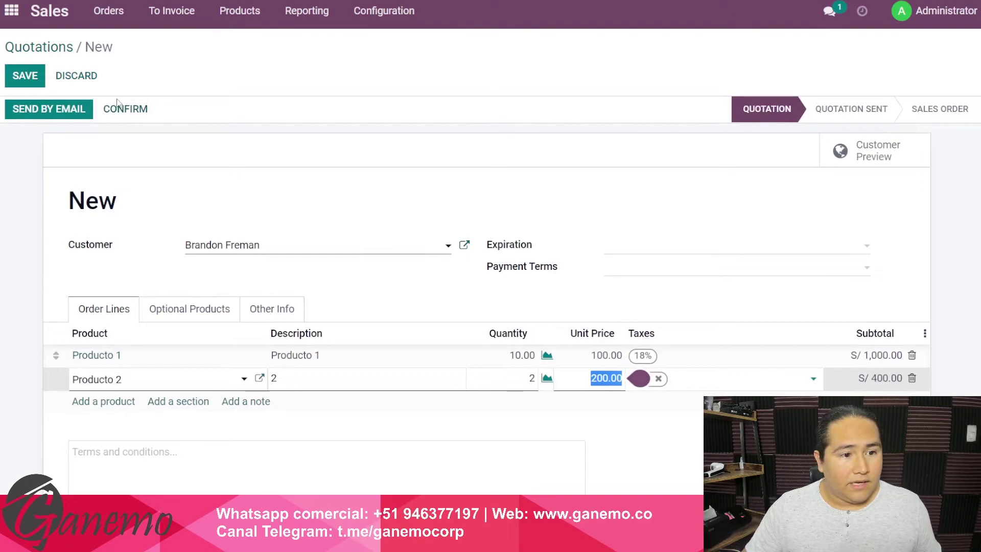
pyautogui.click(121, 93)
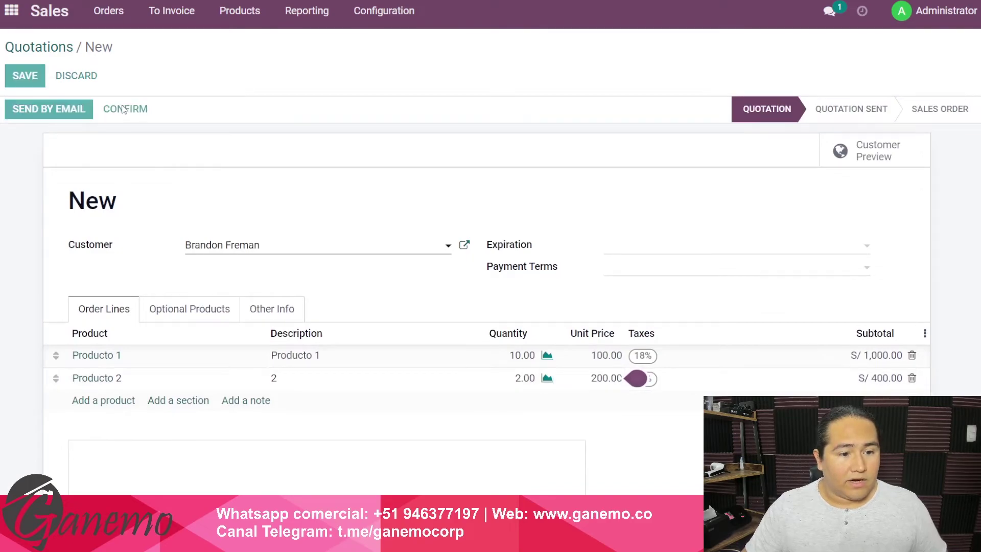
# - Create a new quotation for the customer Proveedor 1 with one unit of Producto 3
pyautogui.click(65, 49)
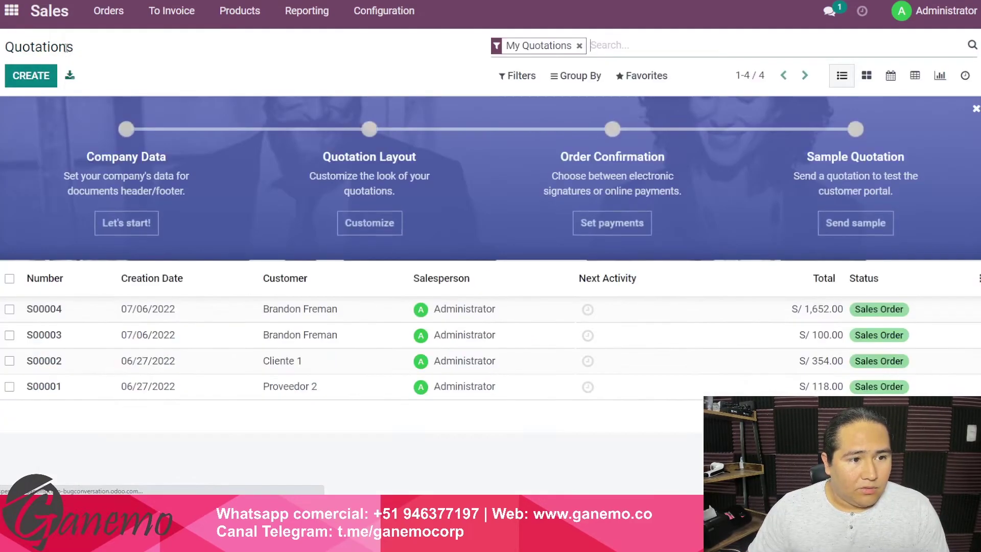
pyautogui.click(30, 76)
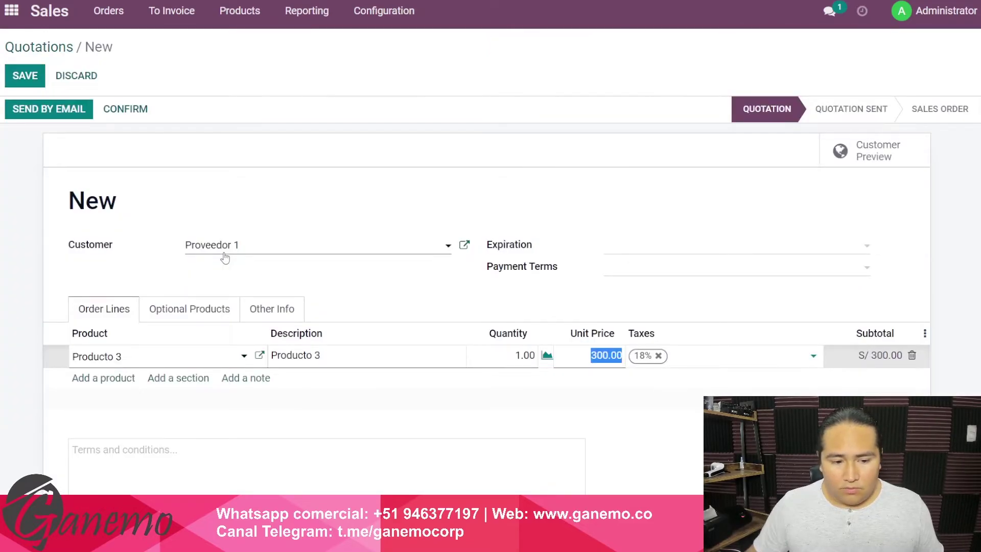
# - Set both the analytic account and the sales team of the new quotation to BPO
pyautogui.click(276, 309)
pyautogui.scroll(-2, 598, 315)
pyautogui.click(633, 294)
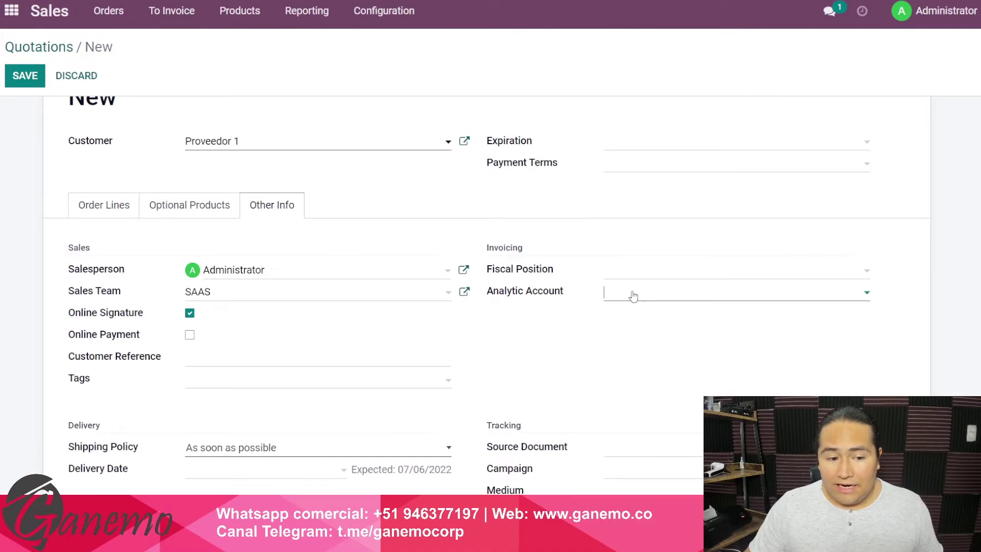
pyautogui.click(633, 314)
pyautogui.click(420, 298)
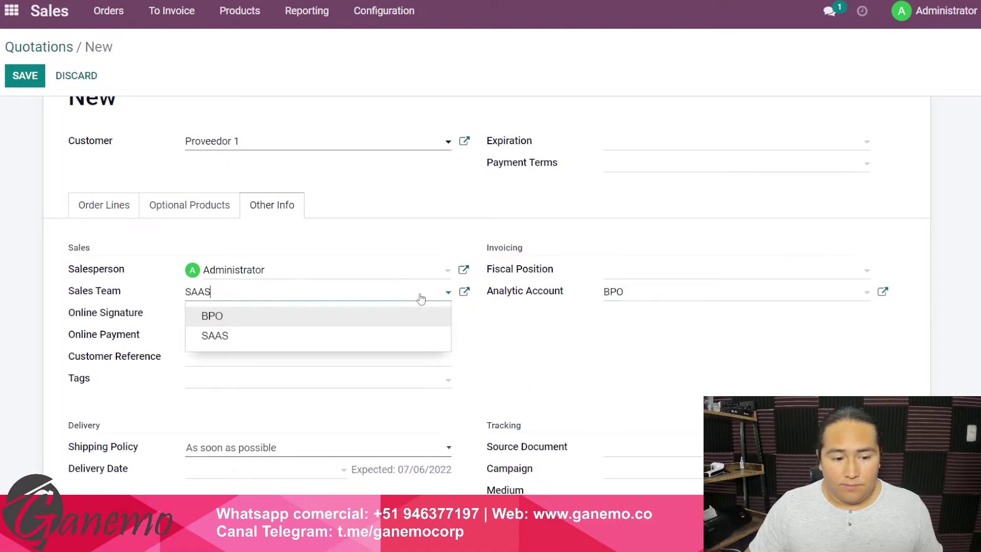
pyautogui.click(387, 316)
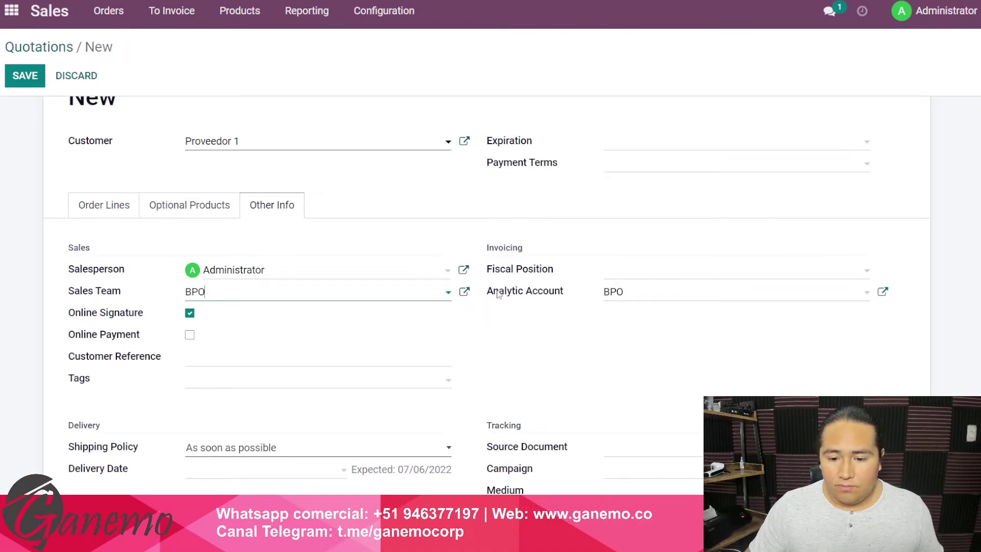
pyautogui.moveTo(499, 294); pyautogui.dragTo(550, 306)
# - Check the order lines of the Proveedor 1 quotation and confirm it as a sales order
pyautogui.click(99, 213)
pyautogui.scroll(1, 145, 209)
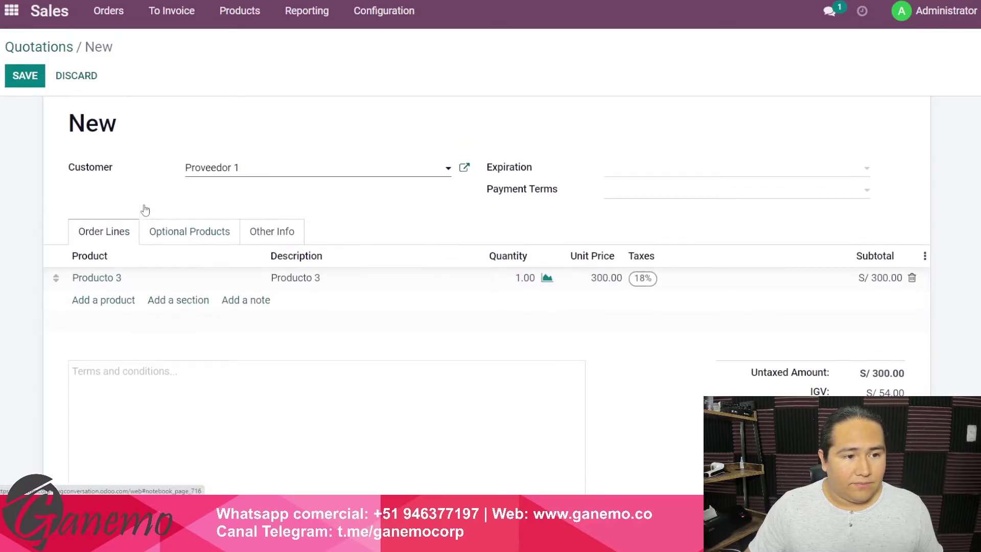
pyautogui.scroll(2, 145, 209)
pyautogui.click(125, 117)
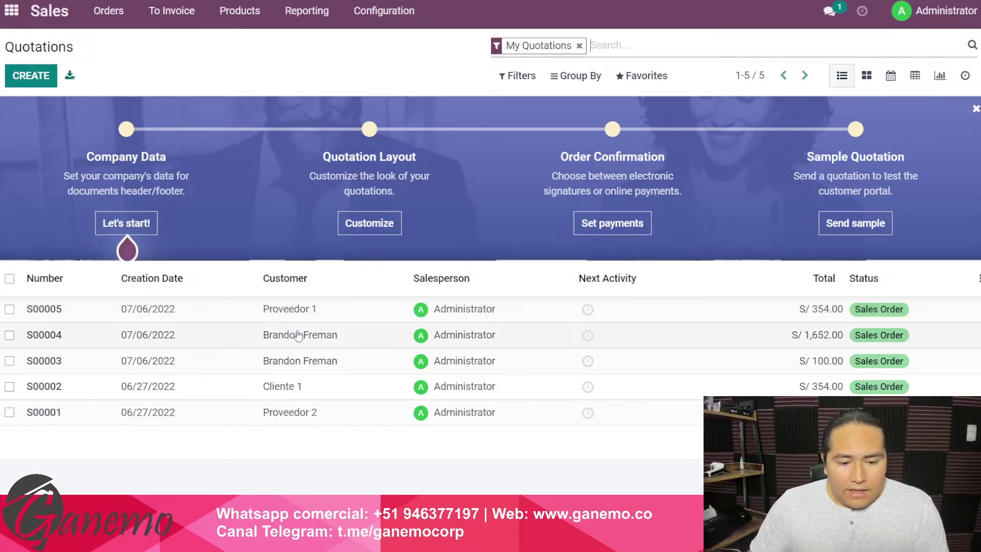
# - Open the sales reporting dashboard and group its chart by Analytic Account using a custom group
pyautogui.click(307, 18)
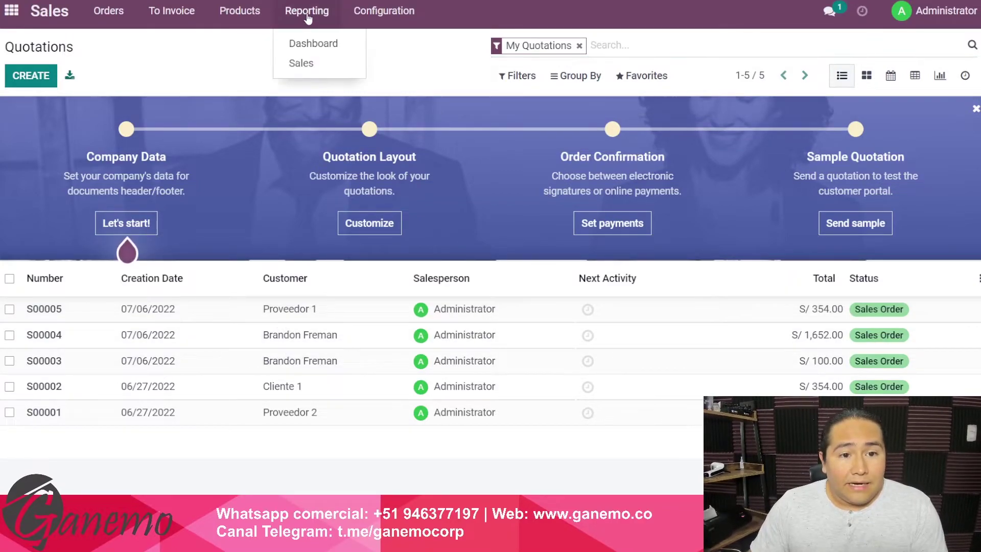
pyautogui.click(315, 48)
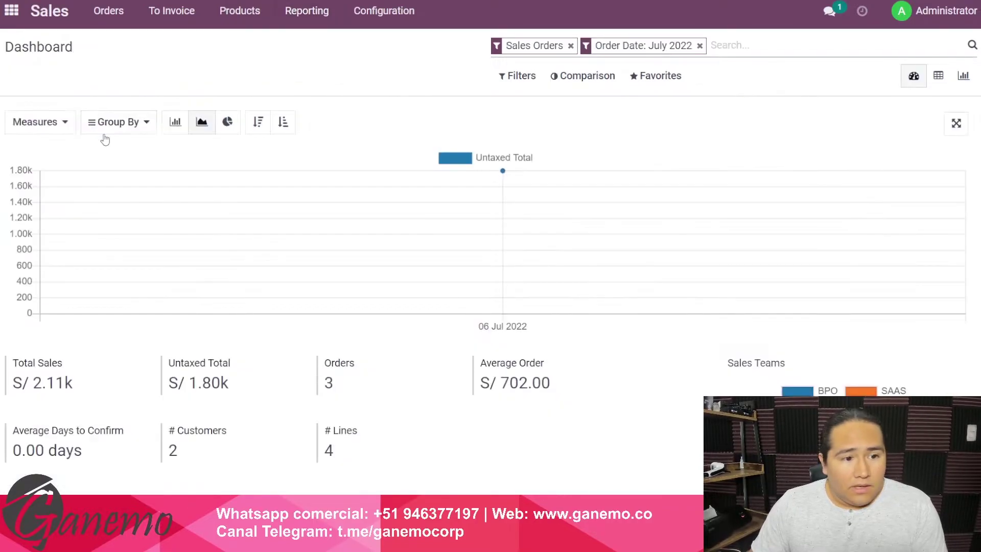
pyautogui.click(118, 125)
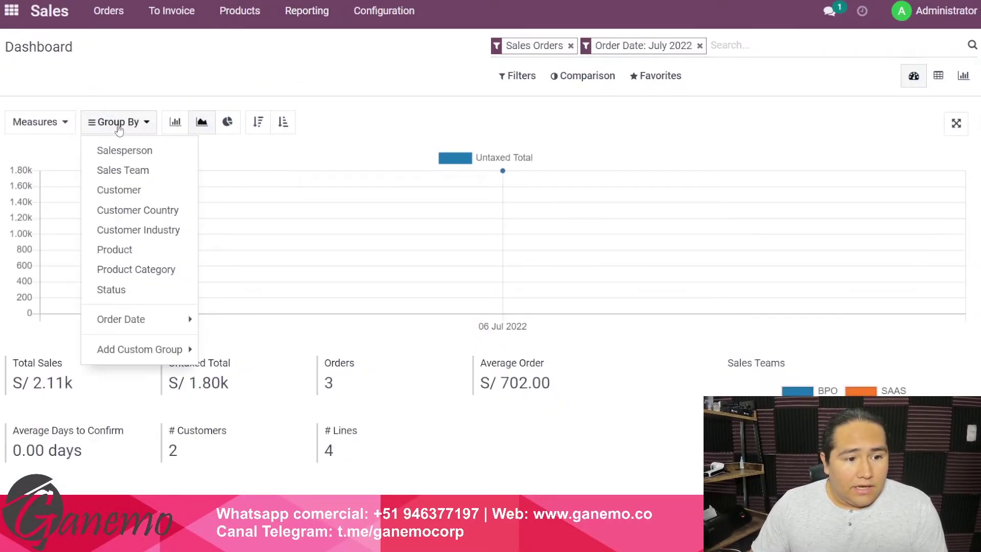
pyautogui.click(188, 318)
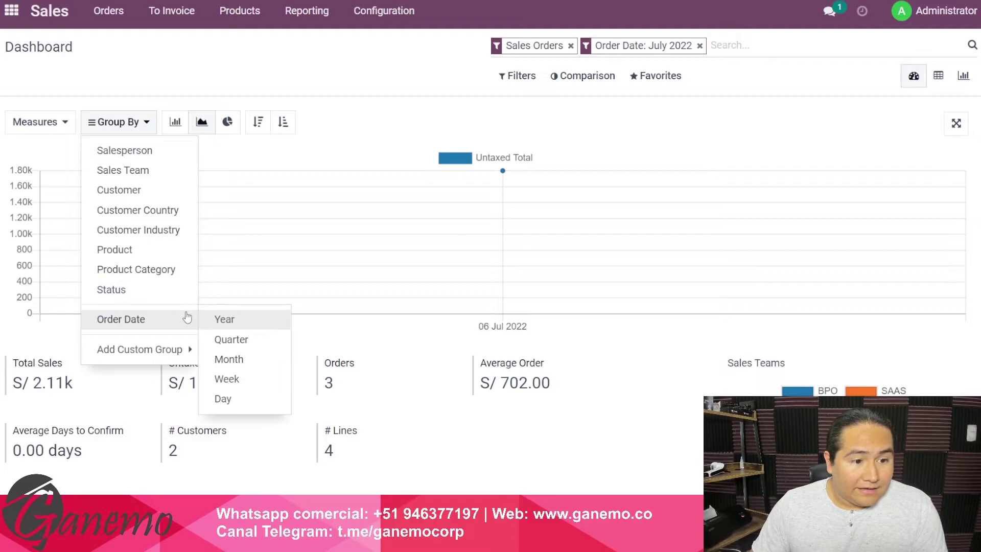
pyautogui.click(171, 352)
pyautogui.click(229, 353)
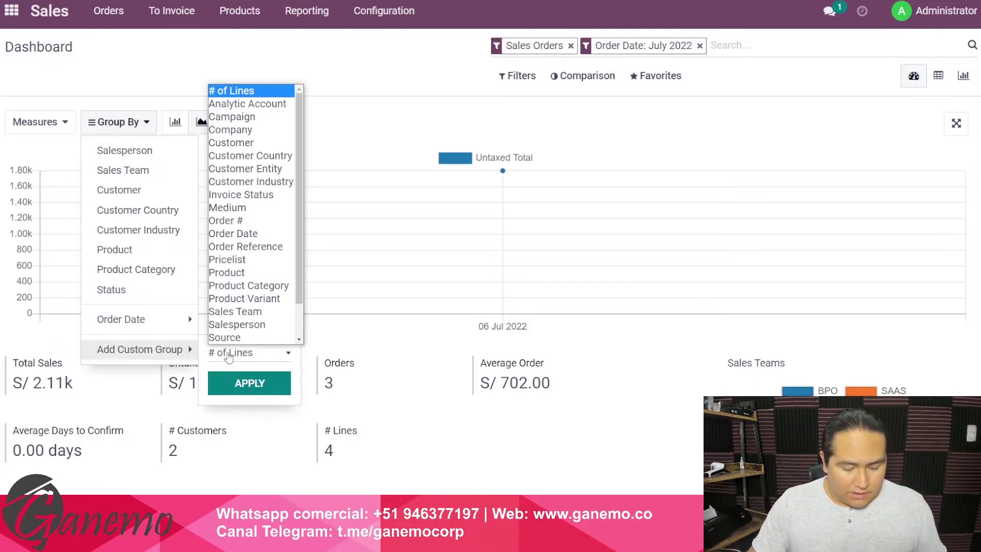
pyautogui.press('Down')
pyautogui.press('Down')
pyautogui.press('Down')
pyautogui.press('Down')
pyautogui.press('Return')
pyautogui.click(250, 384)
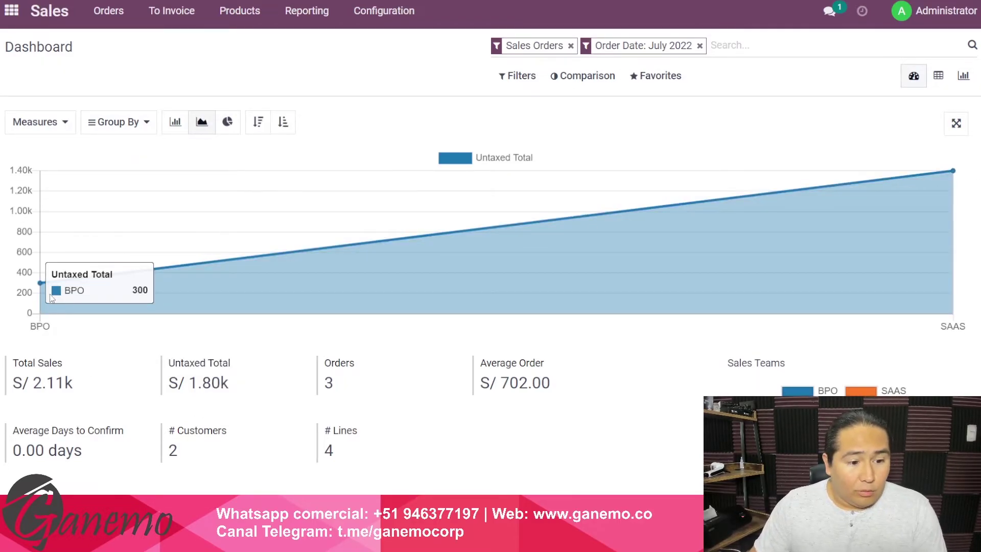
# - Display the sales dashboard's Untaxed Total by analytic account as a bar chart
pyautogui.click(177, 126)
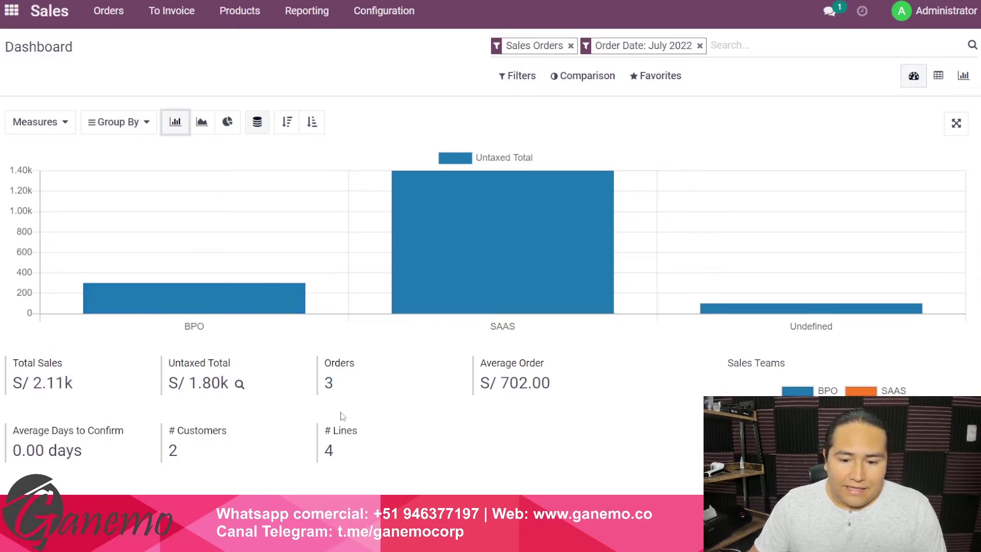
# - Try including Quotations alongside Sales Orders in the dashboard filter, restore Sales Orders only, and review the dashboard's figures
pyautogui.click(528, 82)
pyautogui.click(560, 152)
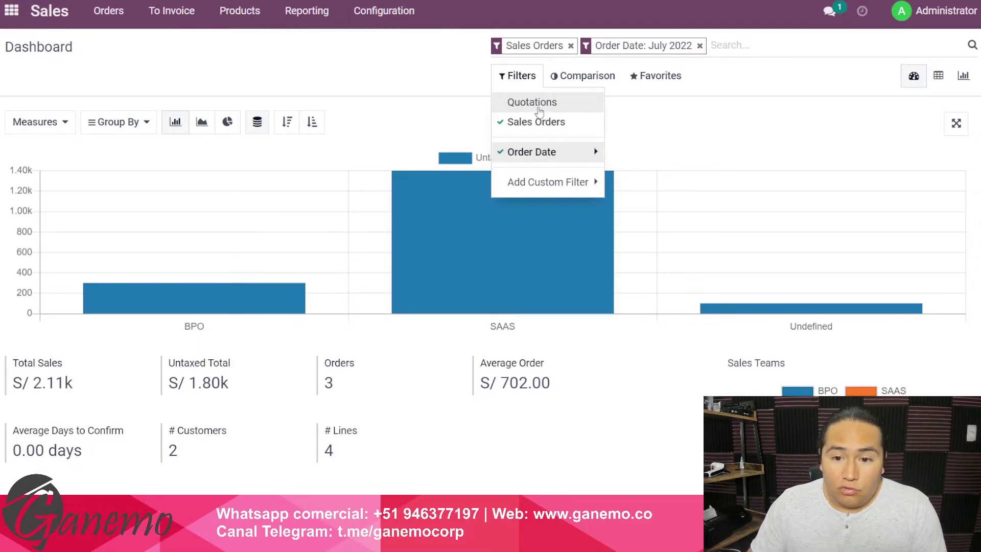
pyautogui.click(539, 110)
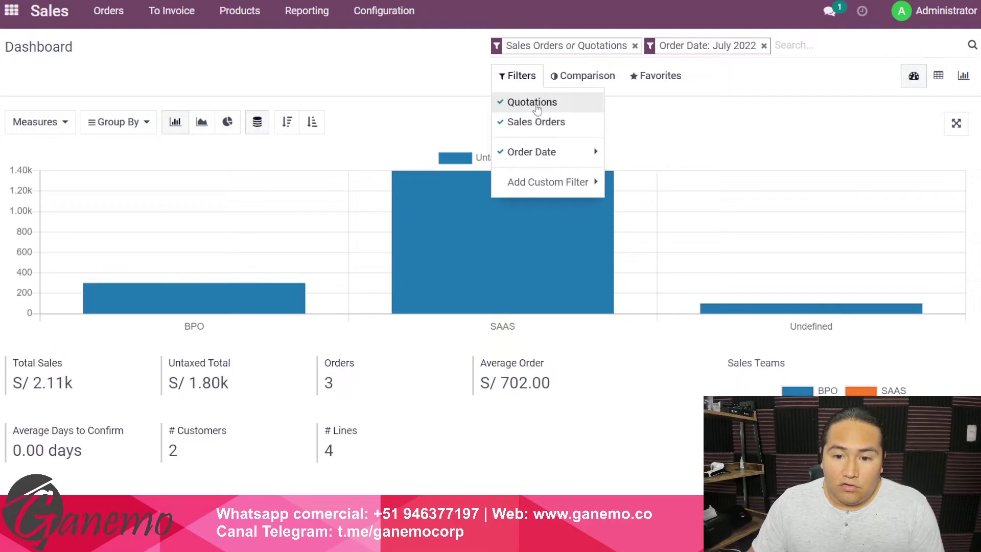
pyautogui.click(538, 110)
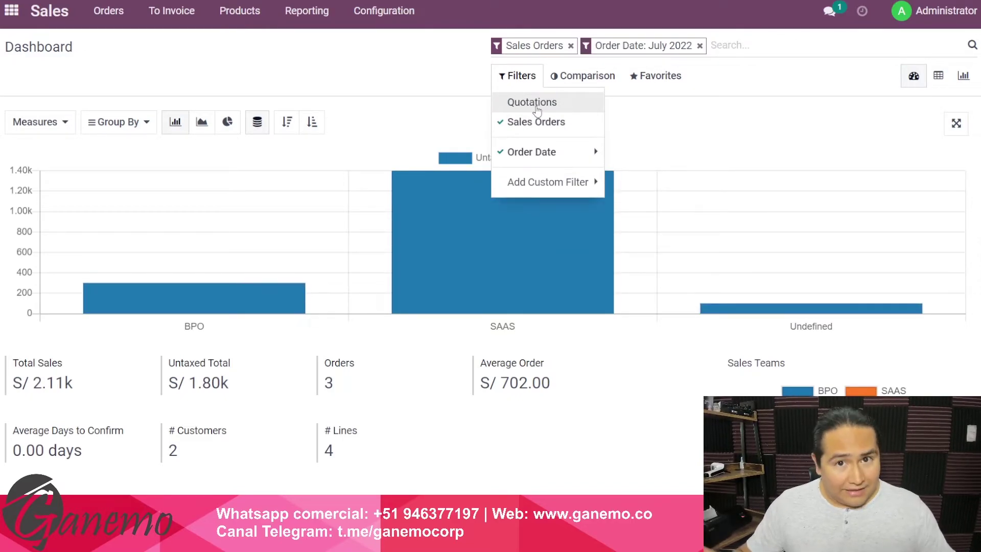
pyautogui.click(396, 55)
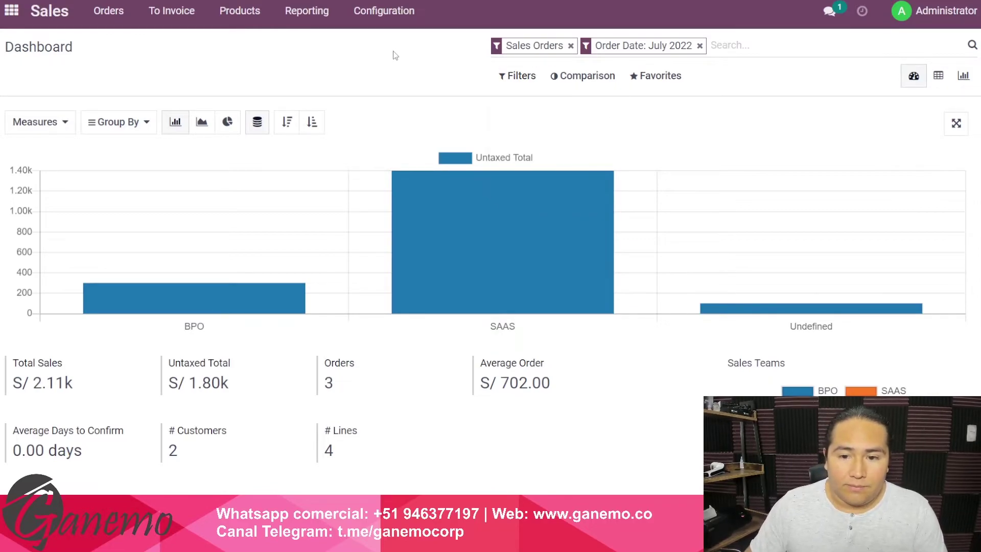
pyautogui.scroll(-2, 383, 199)
pyautogui.scroll(-2, 383, 199)
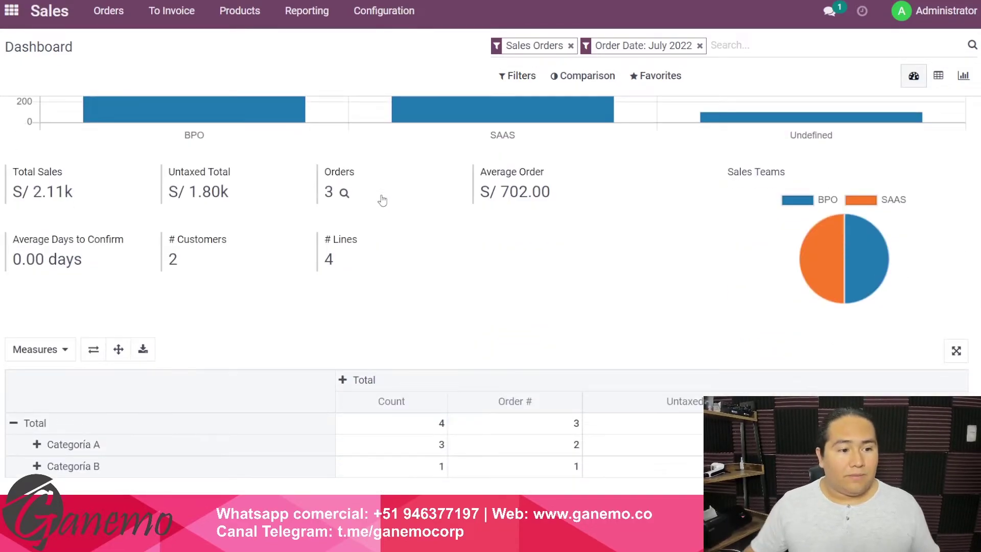
pyautogui.scroll(4, 358, 214)
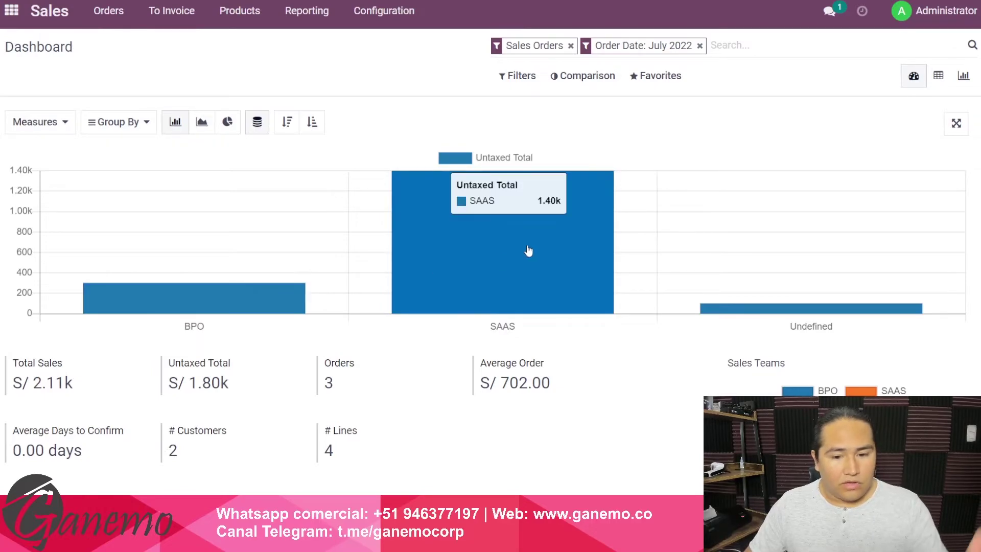
# - Add the current sales analysis view to the personal dashboard under the name "Ventas por Tipo"
pyautogui.click(660, 77)
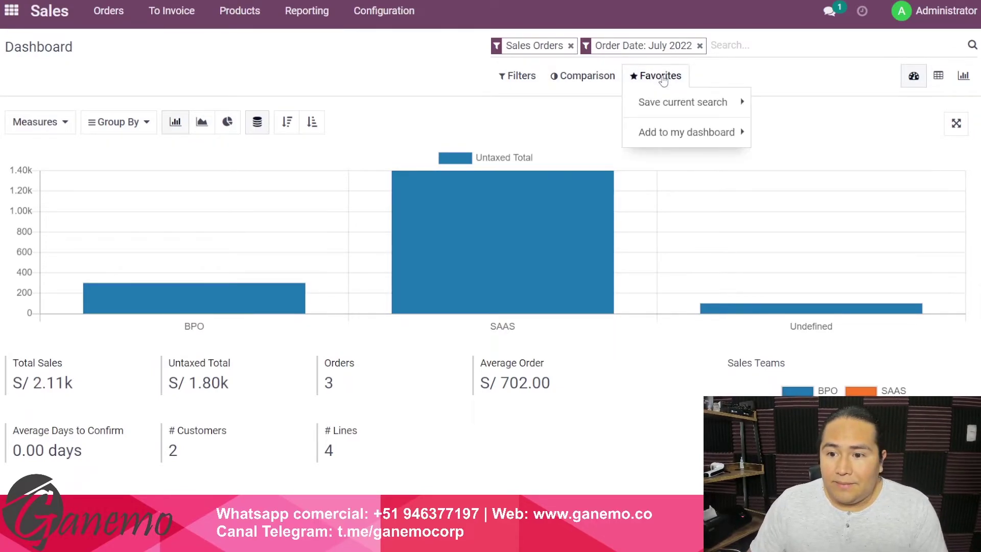
pyautogui.click(674, 104)
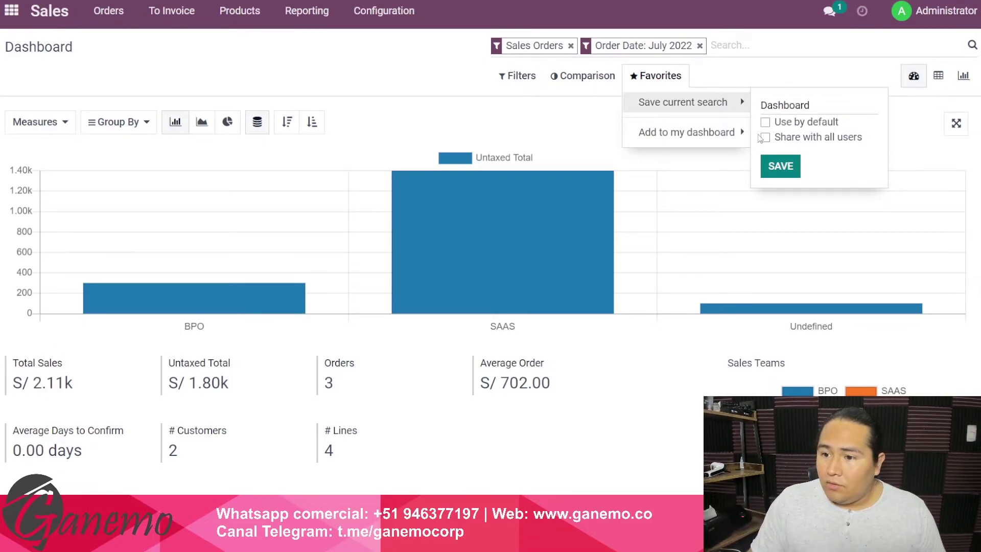
pyautogui.click(690, 136)
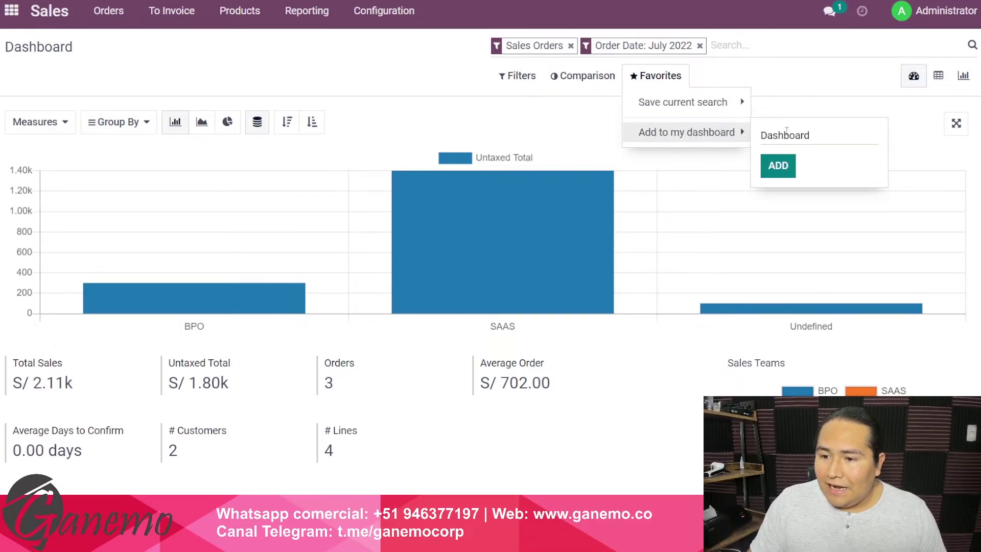
pyautogui.doubleClick(828, 139)
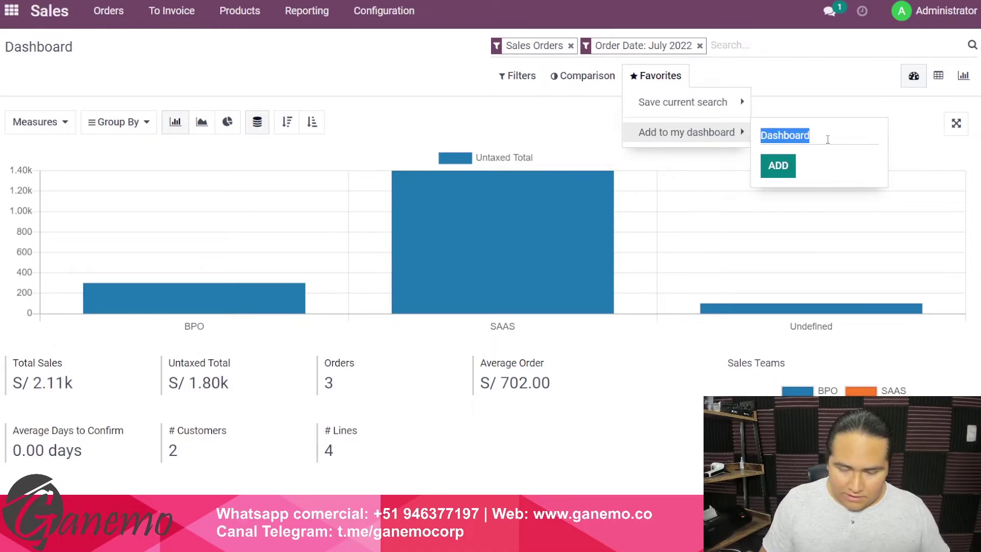
pyautogui.write('Ventas ')
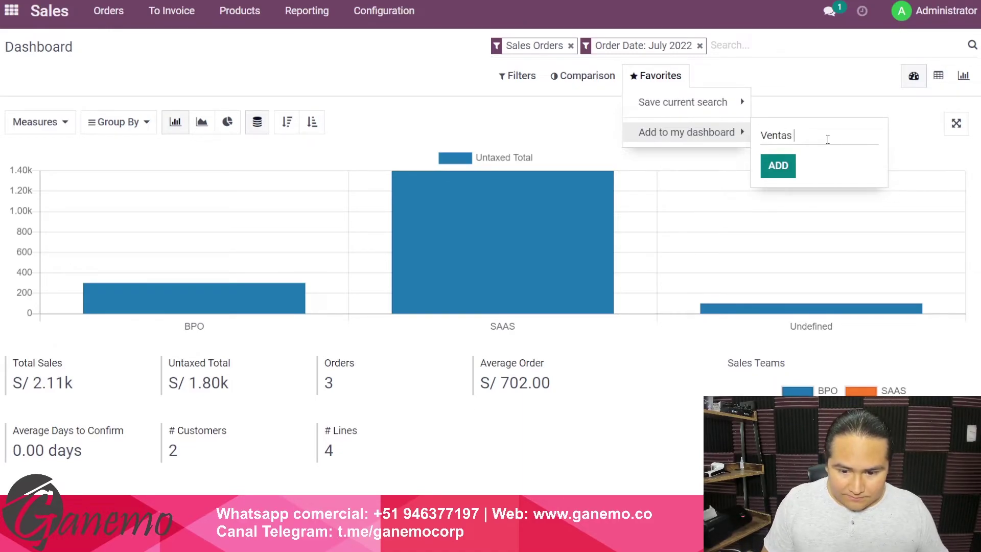
pyautogui.write('por Tipo')
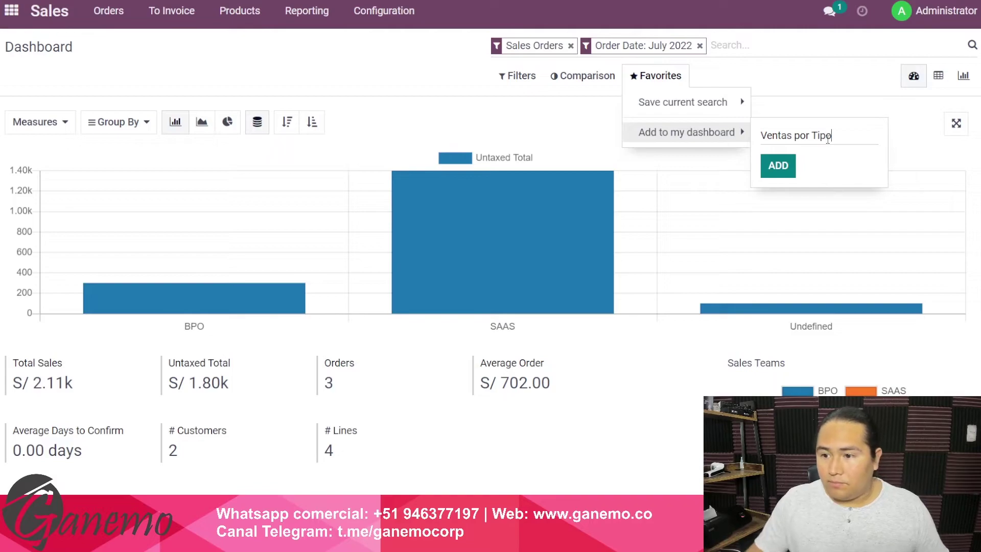
pyautogui.click(778, 165)
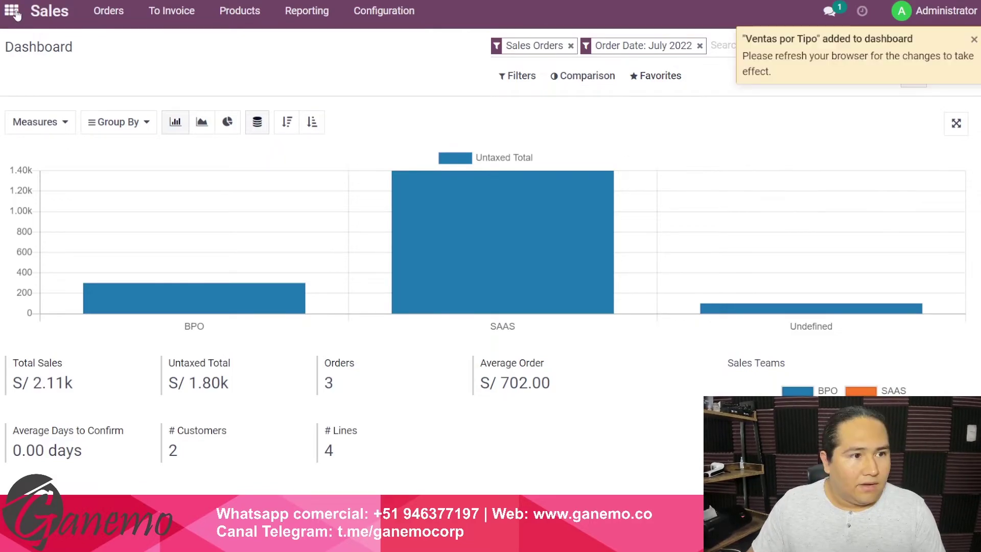
# - Open the personal dashboard in the Dashboards app, change its layout to three equal columns, and reopen it
pyautogui.click(12, 11)
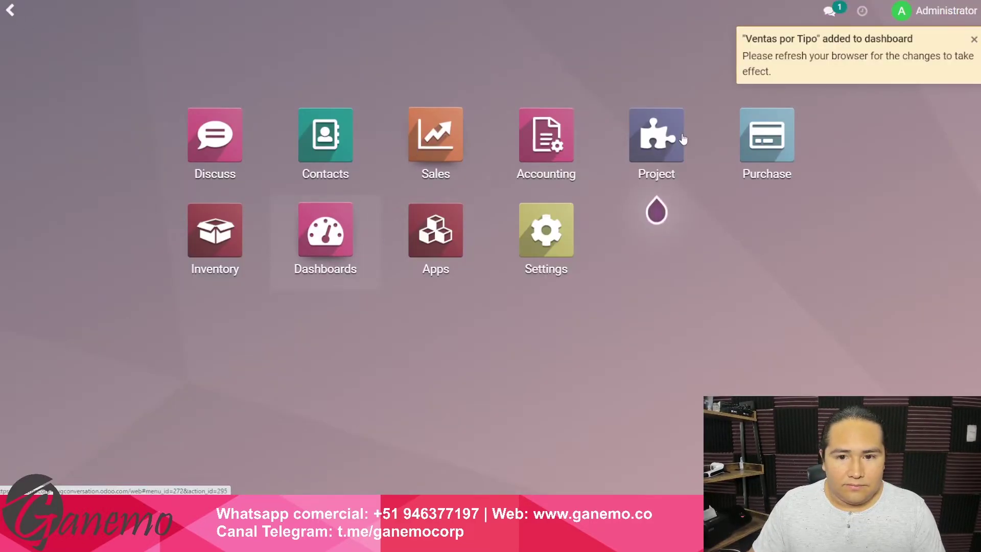
pyautogui.click(350, 241)
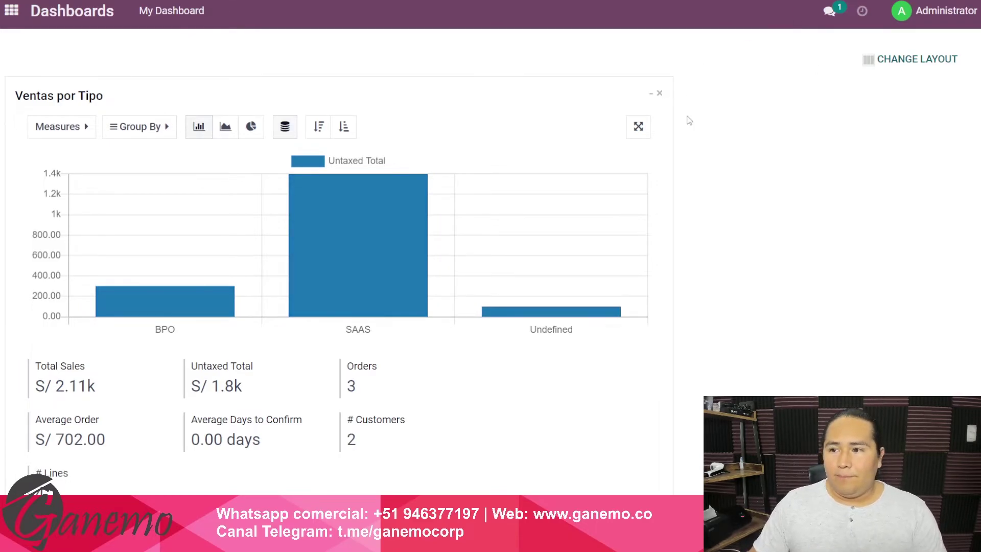
pyautogui.click(869, 60)
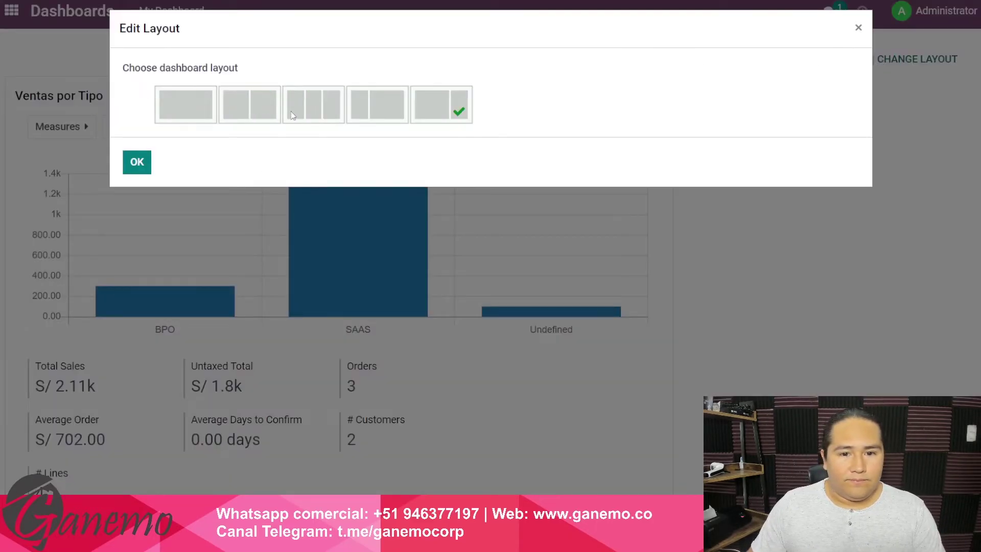
pyautogui.click(313, 103)
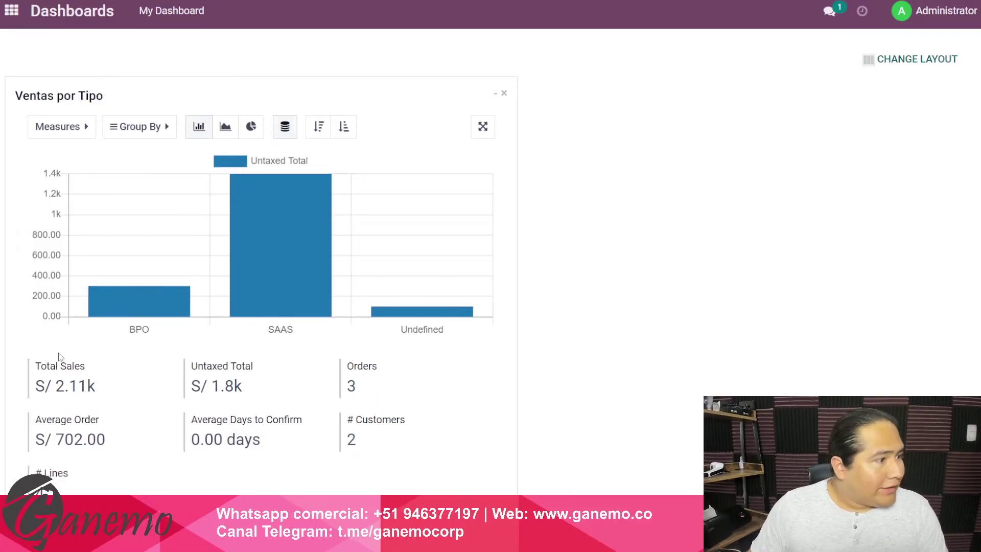
pyautogui.click(11, 11)
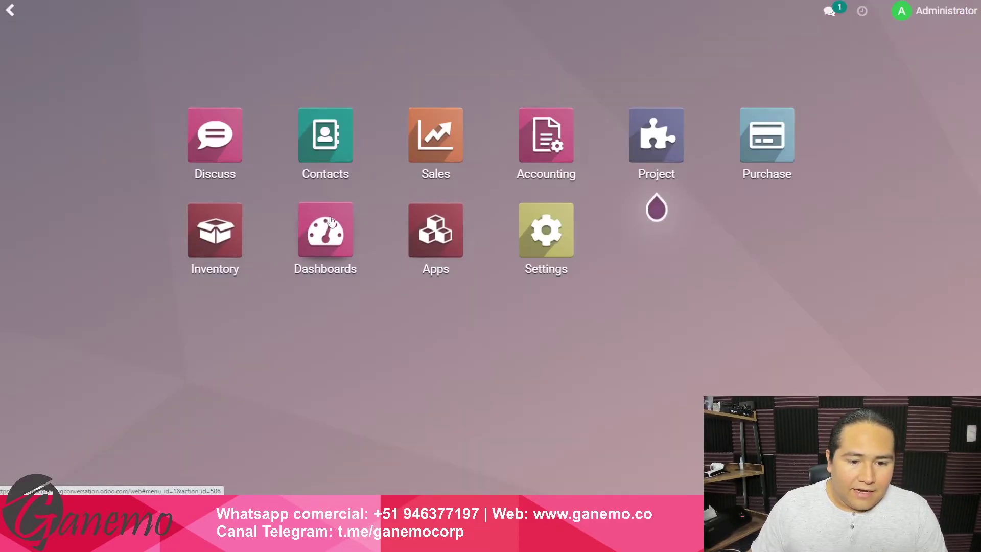
pyautogui.click(312, 291)
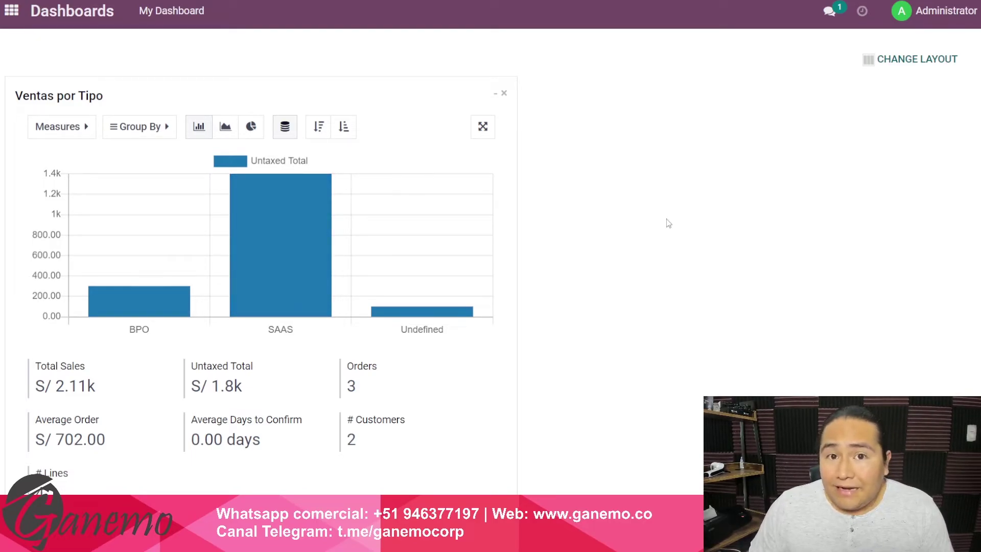
# - Open the Proveedor 1 sales order in the Sales app and check its analytic account and order lines
pyautogui.click(22, 20)
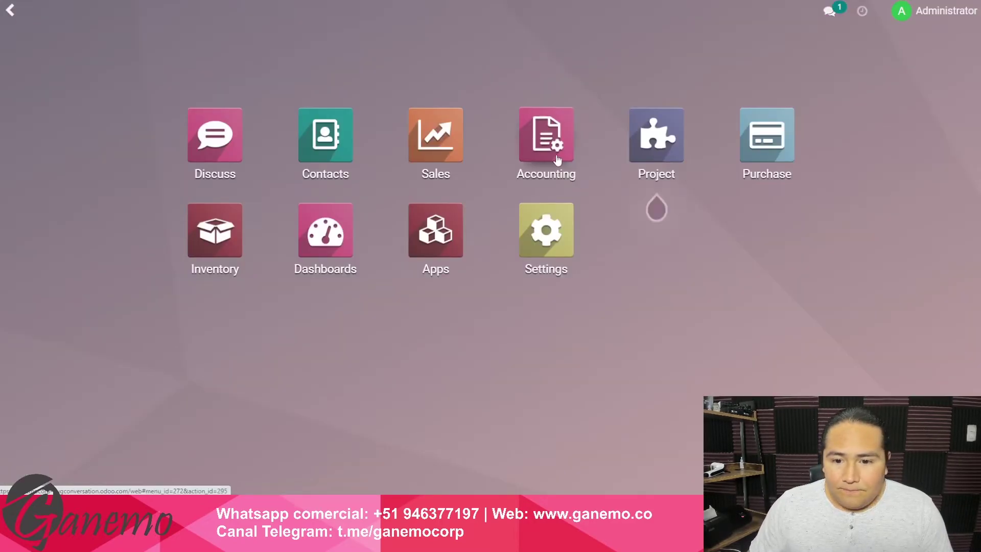
pyautogui.click(409, 153)
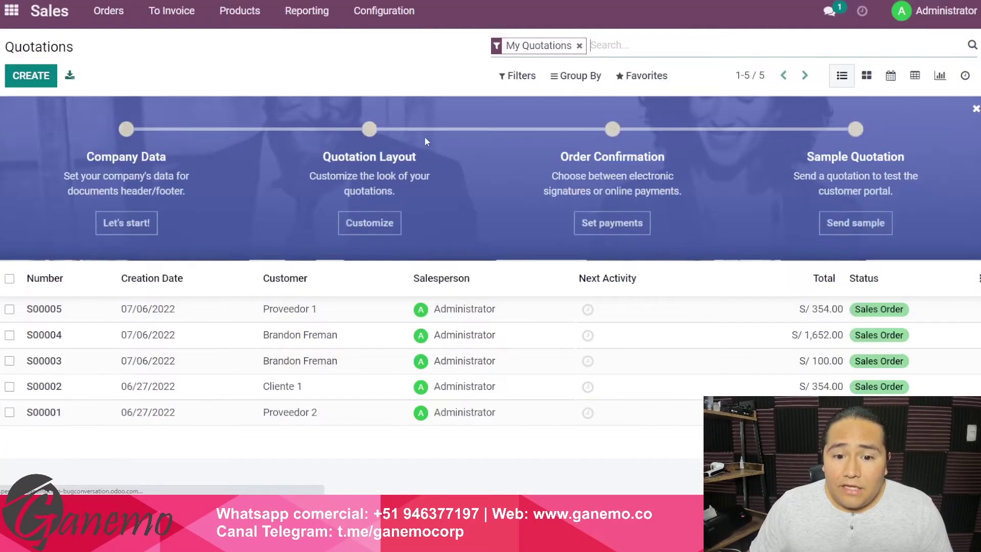
pyautogui.click(408, 309)
pyautogui.click(176, 311)
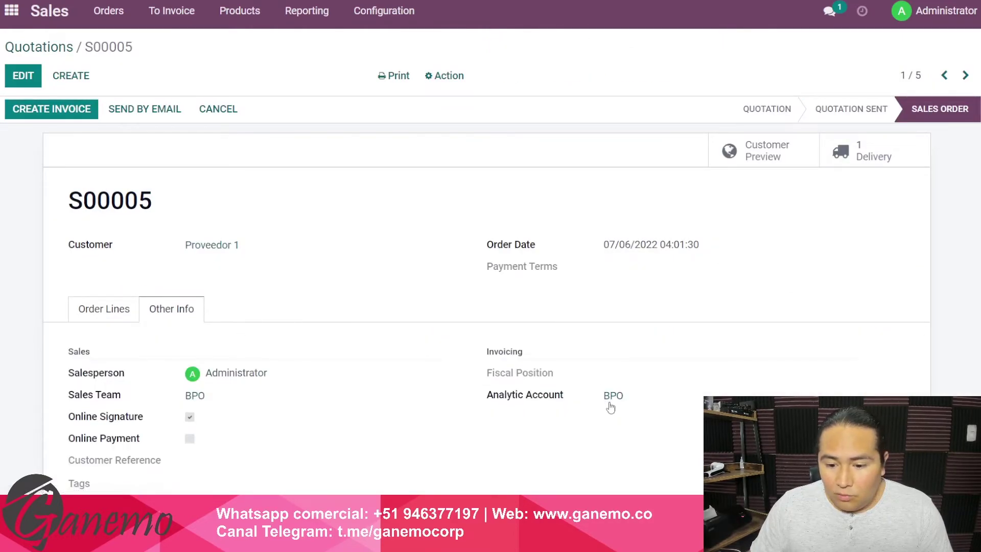
pyautogui.moveTo(505, 396); pyautogui.dragTo(627, 414)
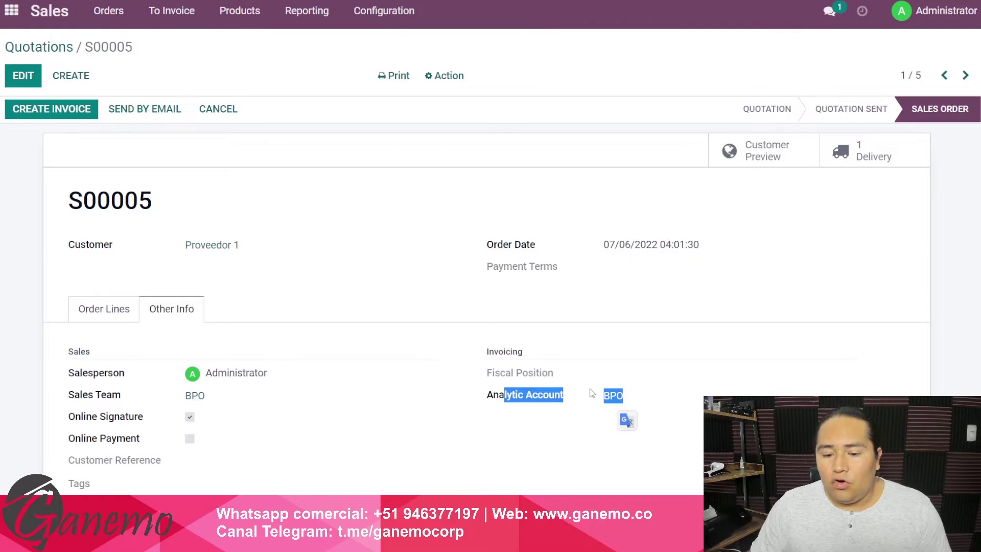
pyautogui.click(338, 320)
pyautogui.click(102, 312)
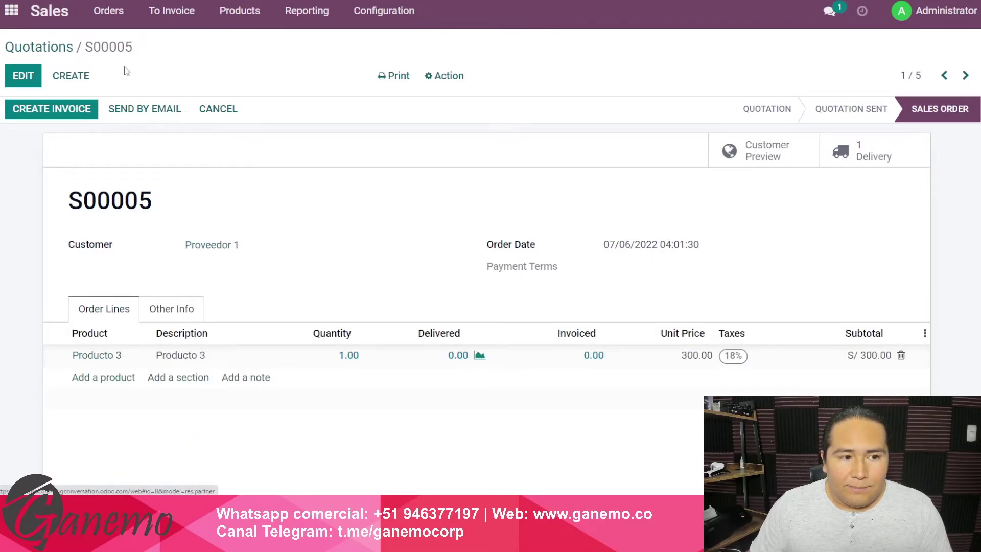